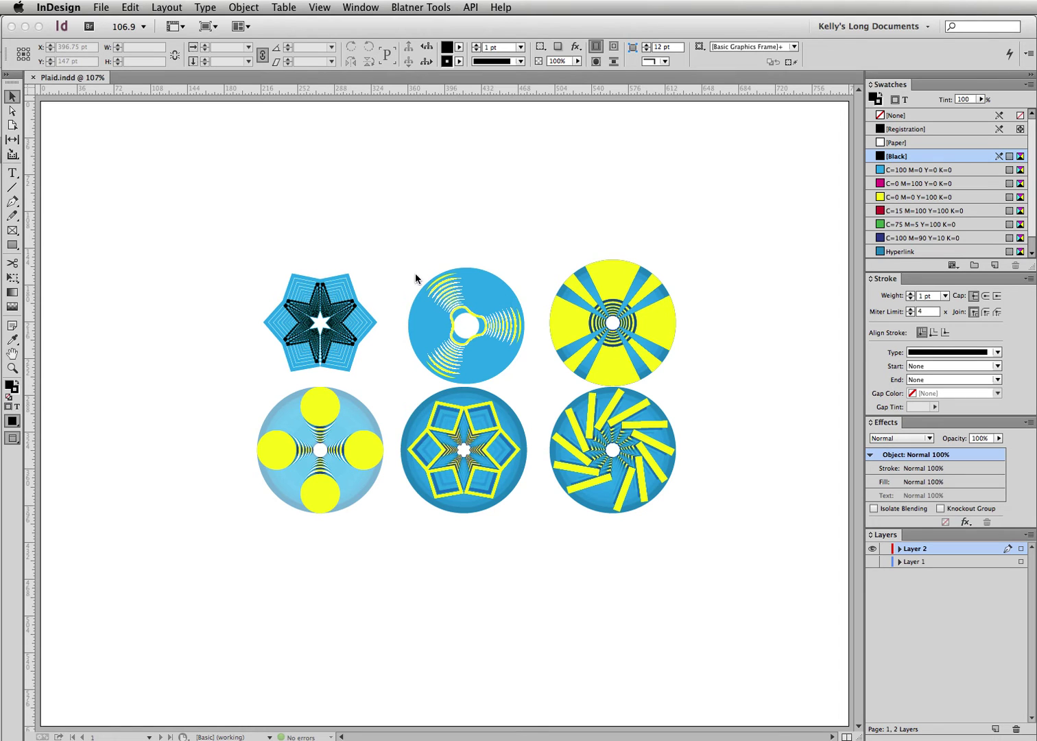
- Zoom in on the six finished circle designs, then return to the previous view
click(145, 257)
drag(148, 258, 746, 594)
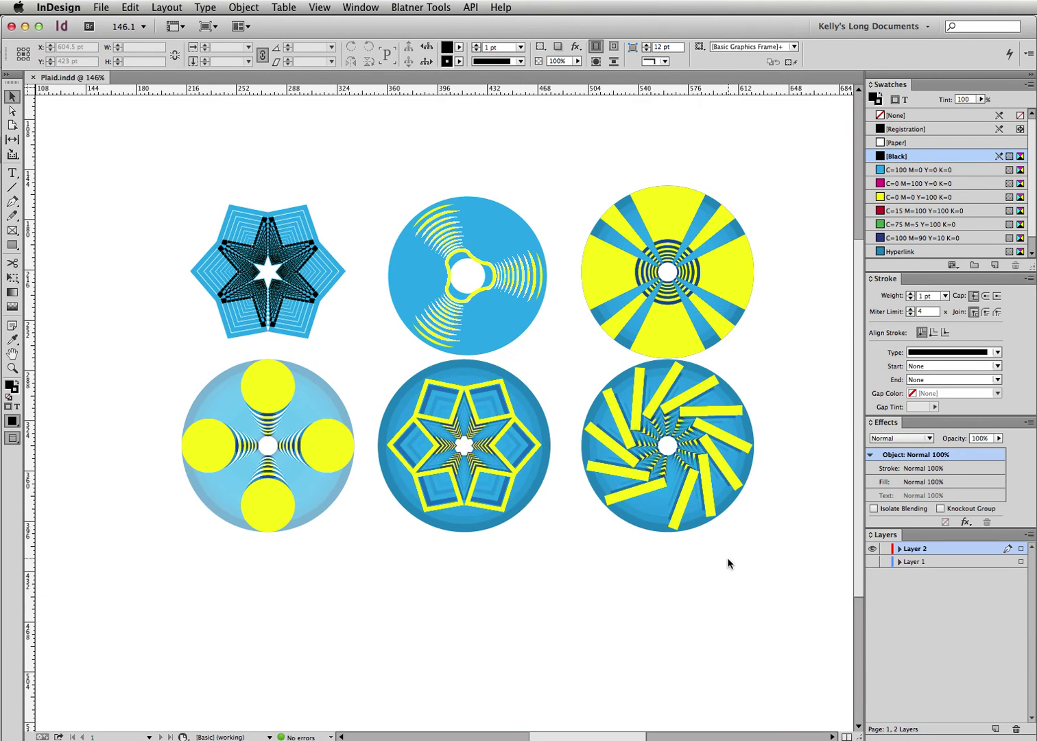
key(super+alt+2)
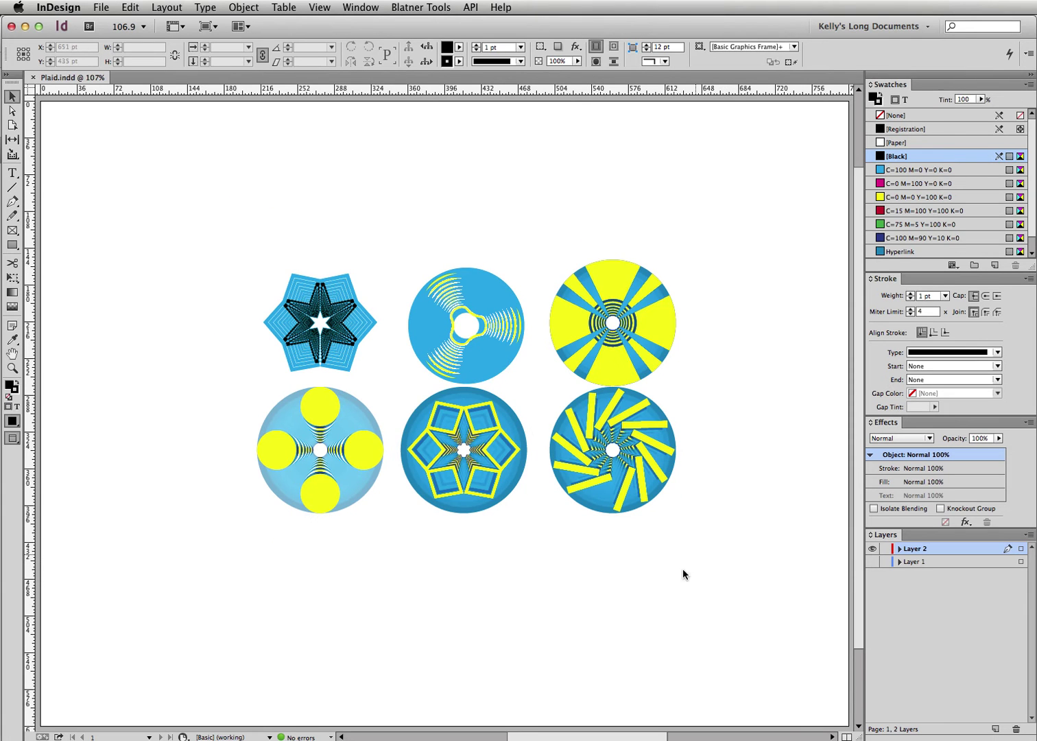
- Add a new page 2 and discard a stray rectangle drawn on it
key(super+shift+p)
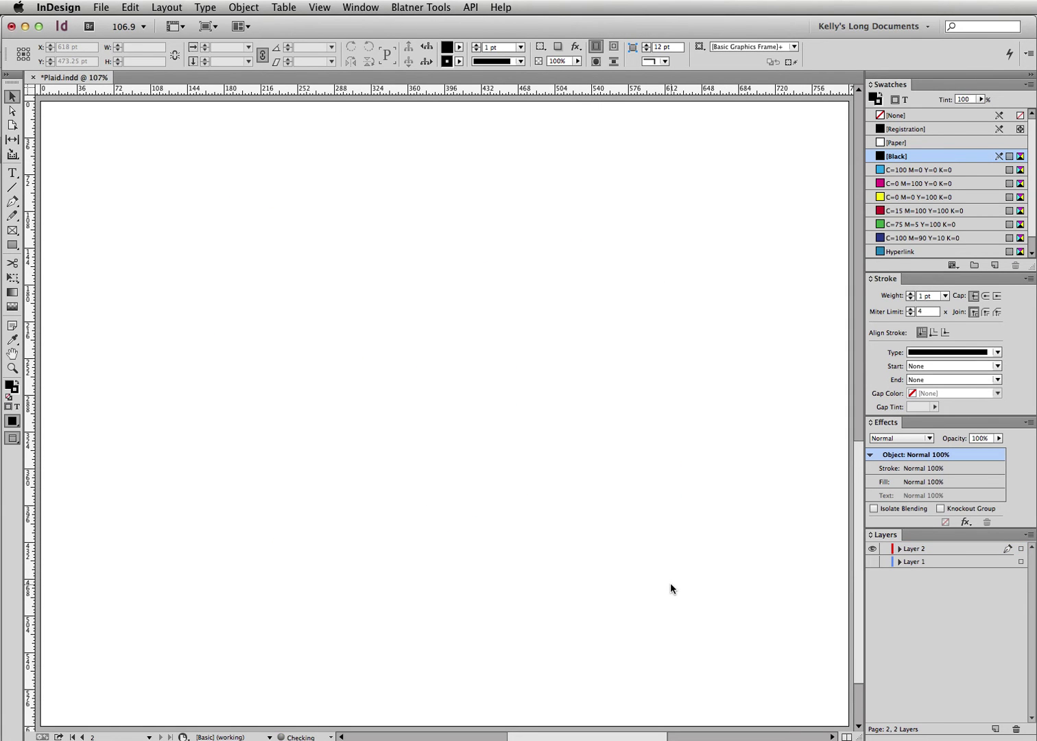
key(m)
drag(362, 368, 484, 480)
key(BackSpace)
- Draw a small 45.75 pt circle with fill [None] and a 1 pt yellow CMYK stroke
key(l)
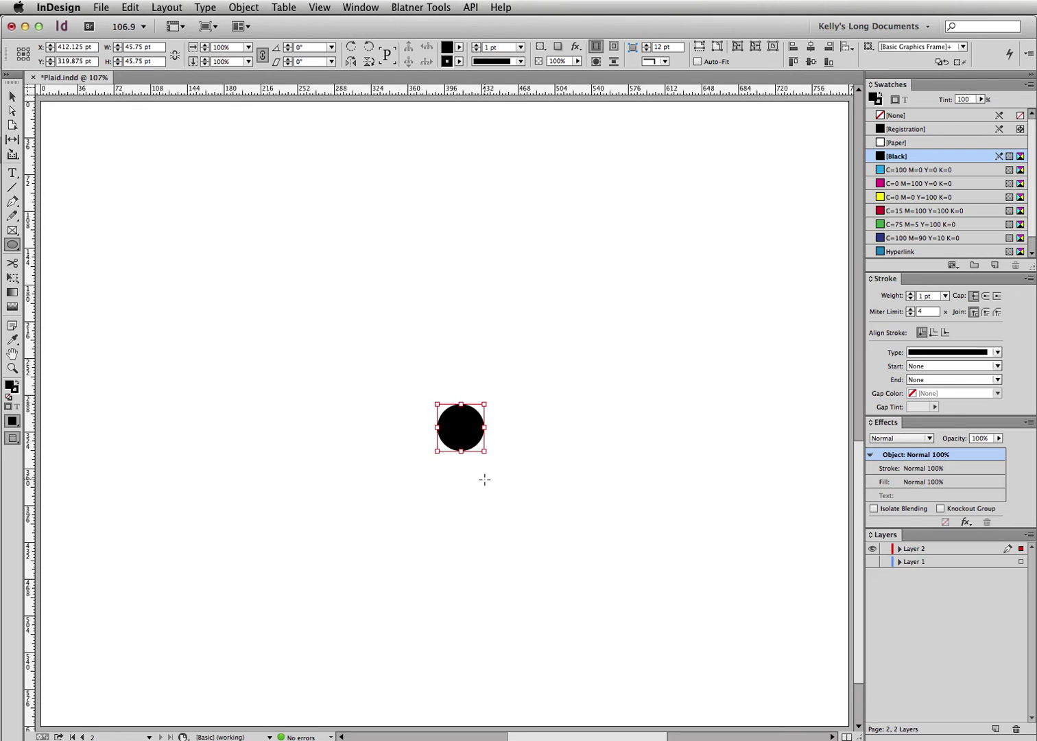
key(slash)
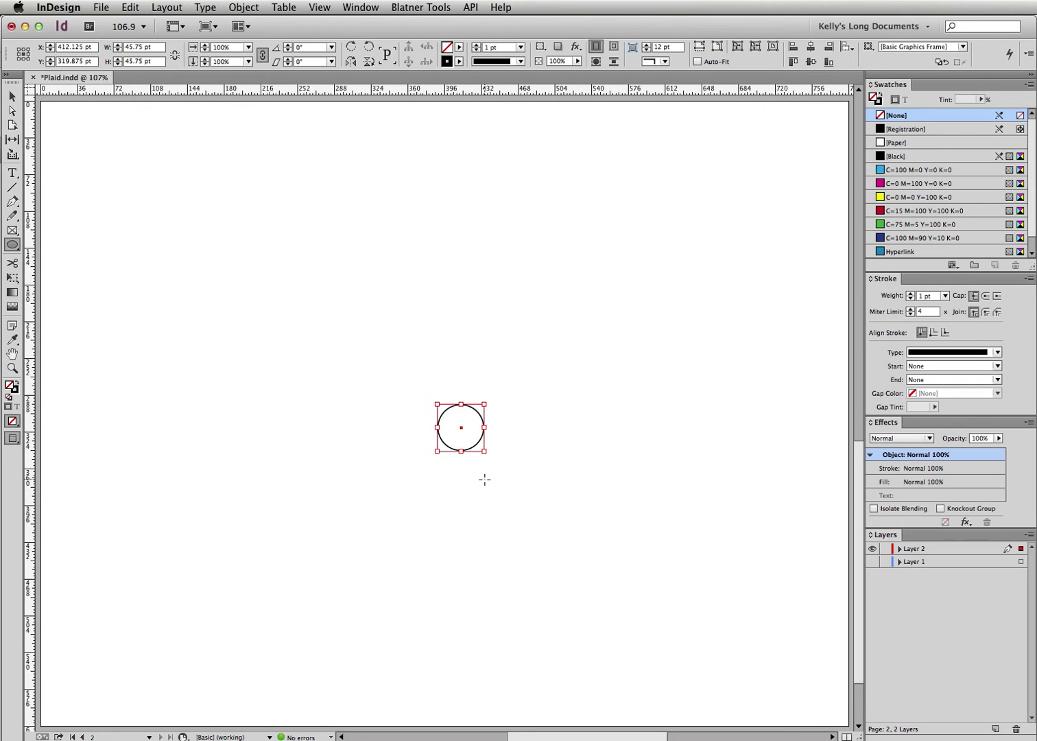
key(shift+x)
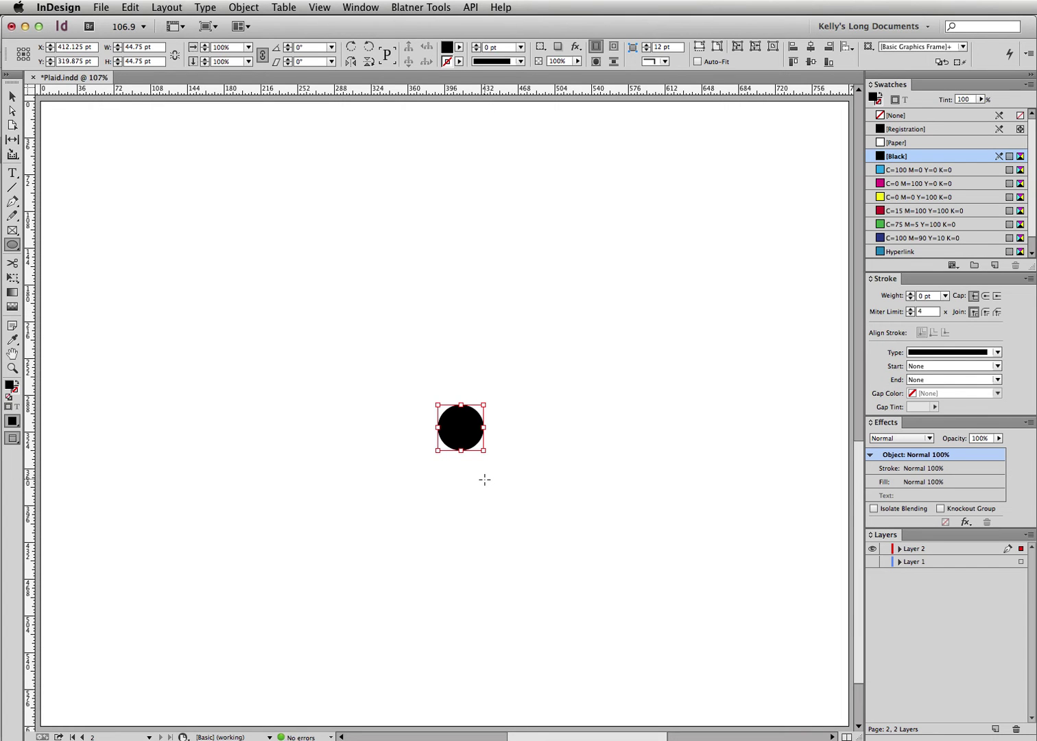
key(slash)
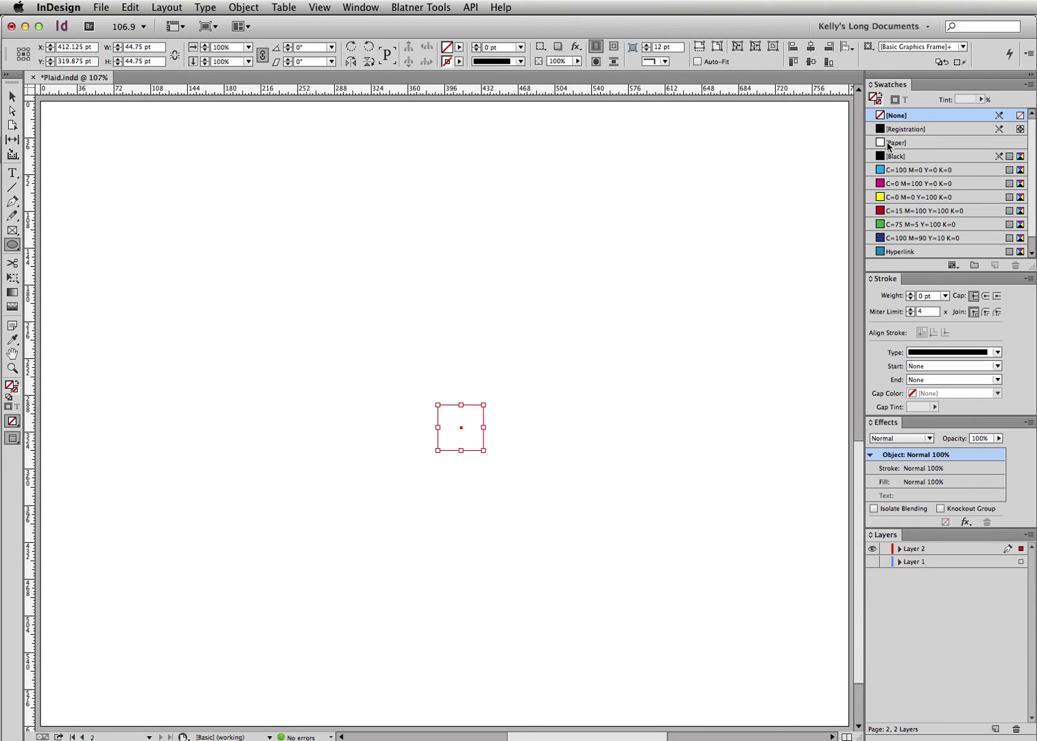
click(882, 102)
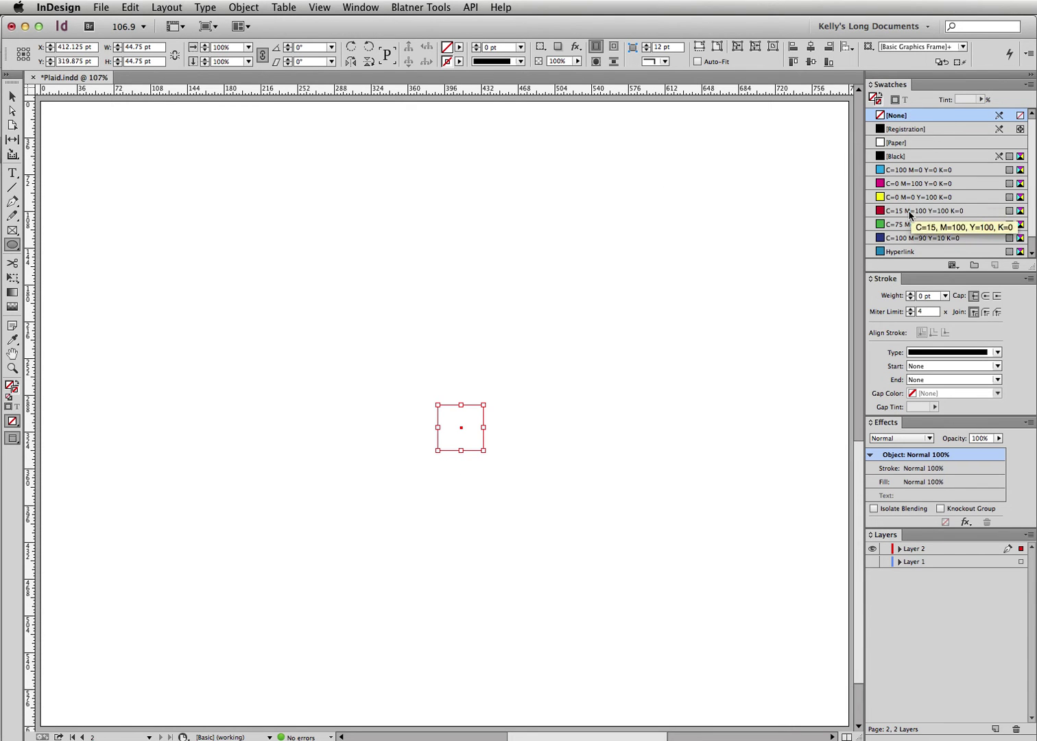
click(905, 197)
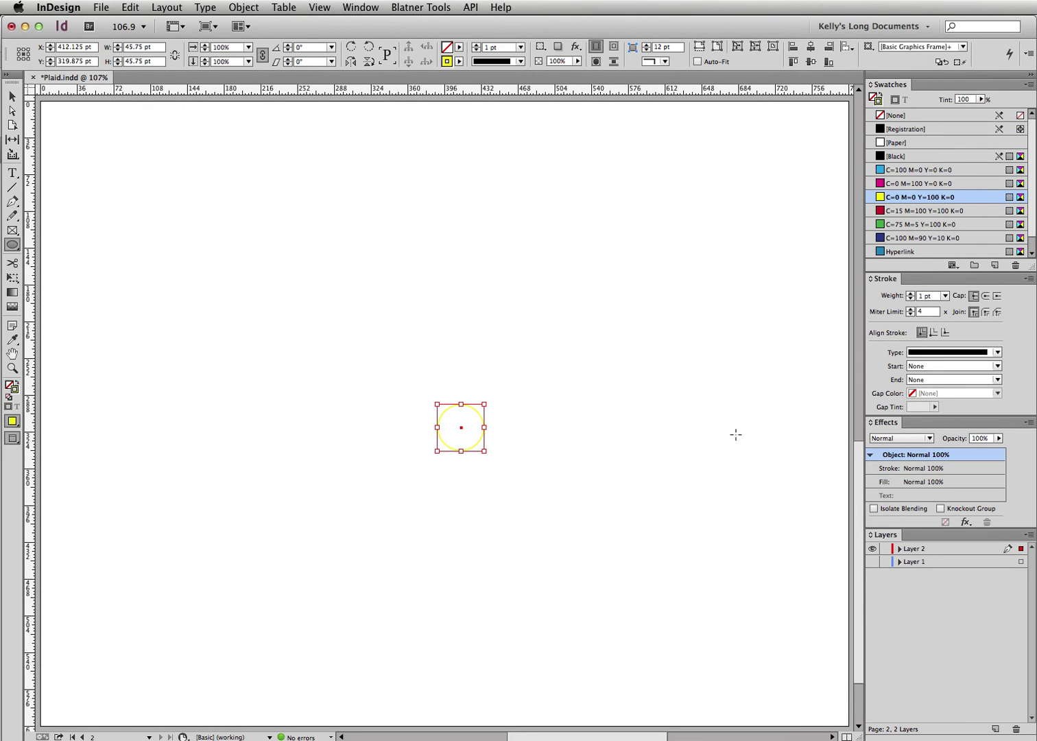
- Zoom in on the circle and set its stroke Type to White Diamond with Hyperlink gap colour
key(super+space)
drag(572, 347, 288, 627)
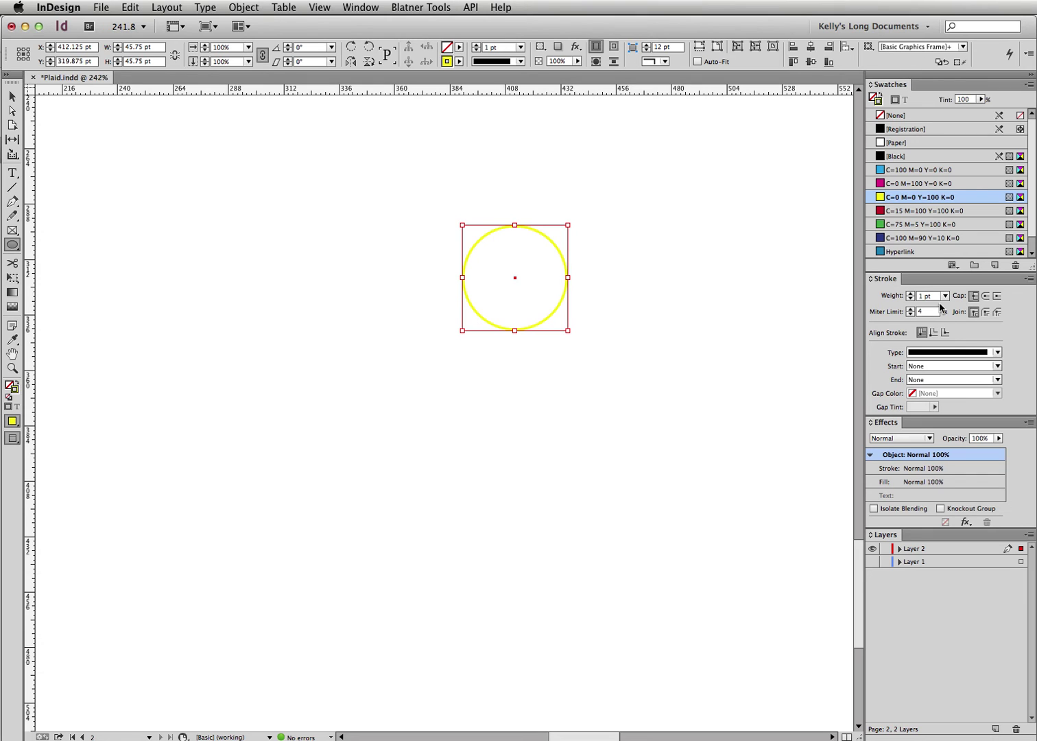
click(937, 352)
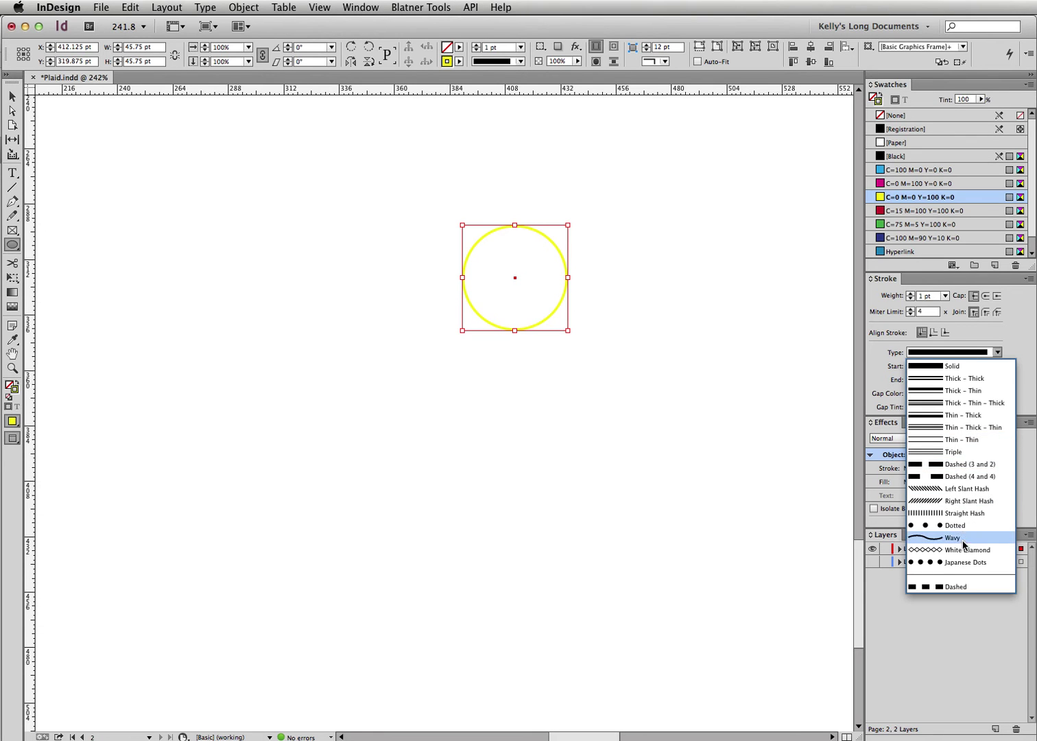
click(958, 550)
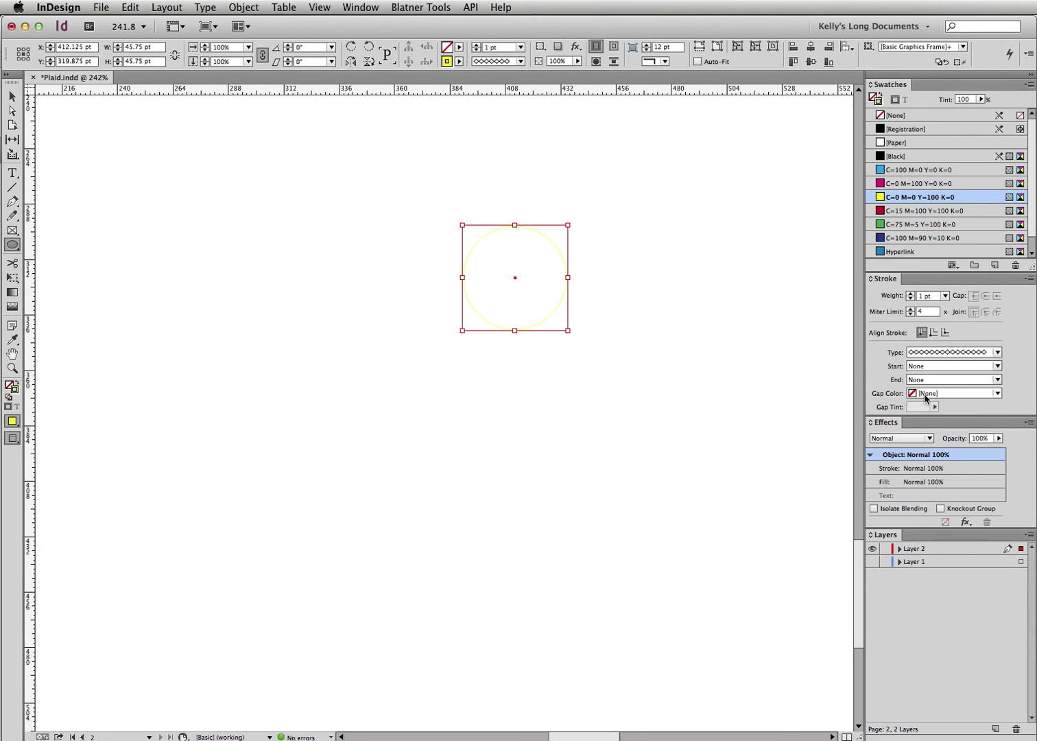
click(929, 394)
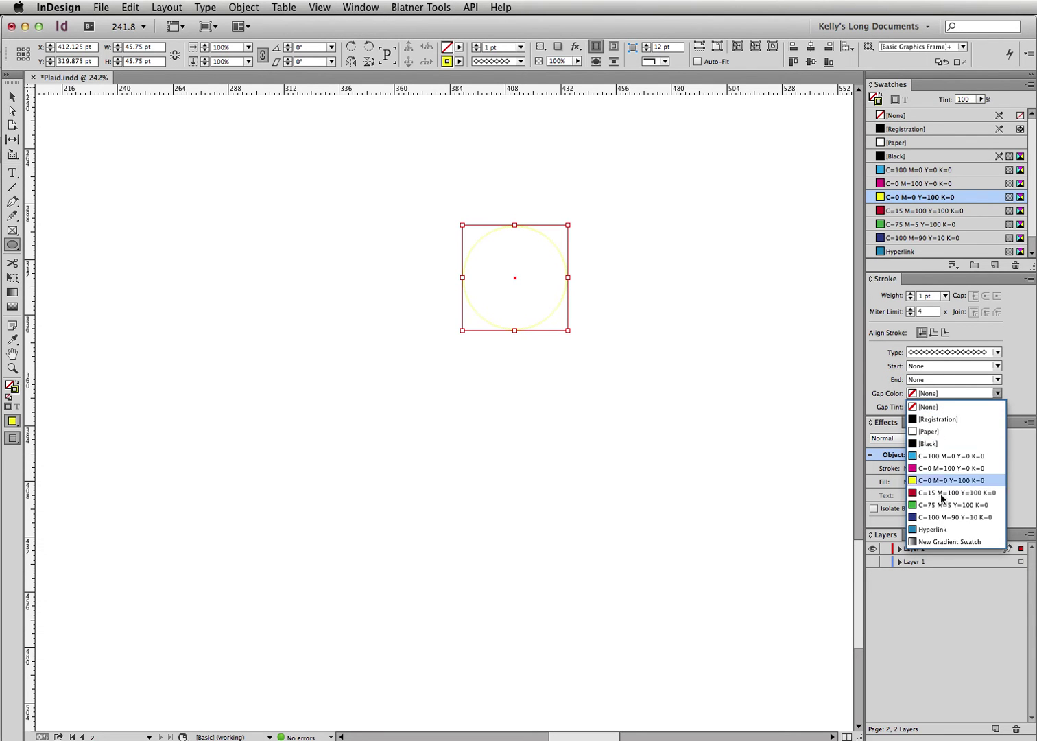
click(953, 529)
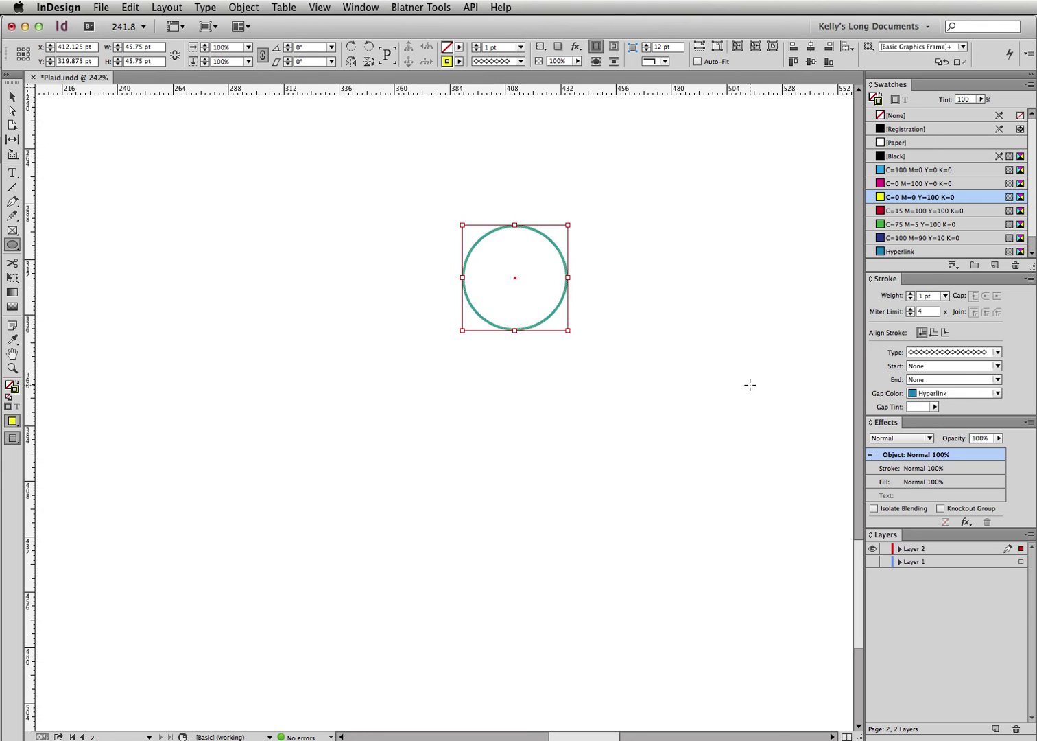
- Set the circle's stroke weight to 18 pt, trying 10 and 20 pt first
click(924, 295)
text(10)
key(Return)
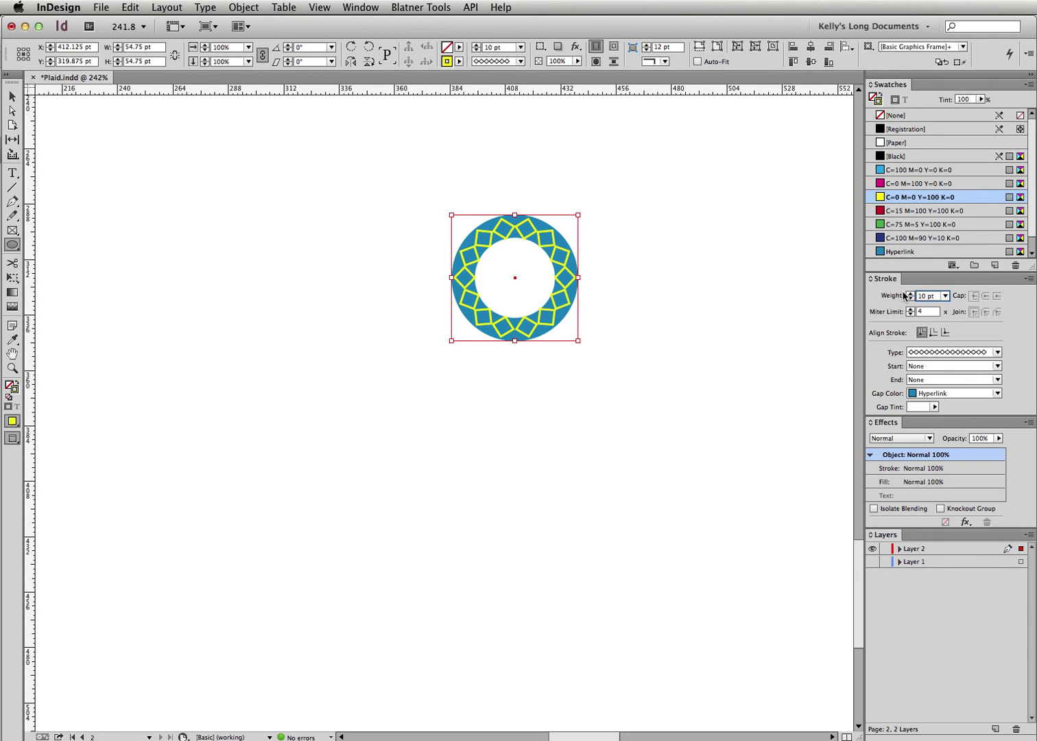
shift+click(909, 293)
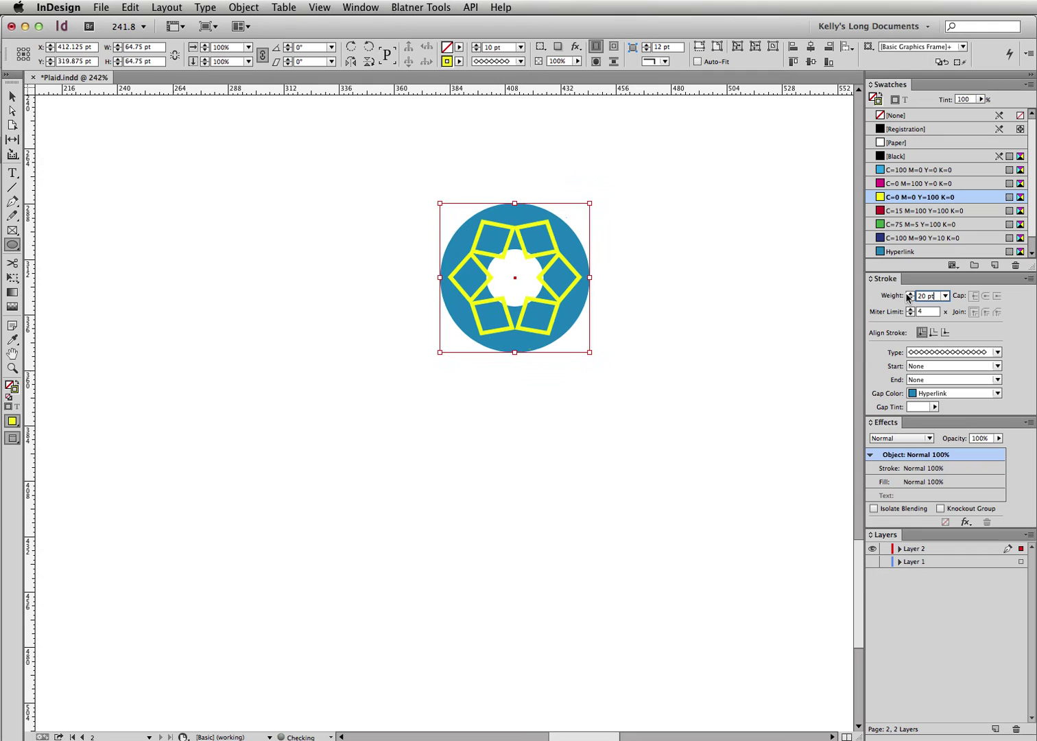
click(906, 296)
click(906, 297)
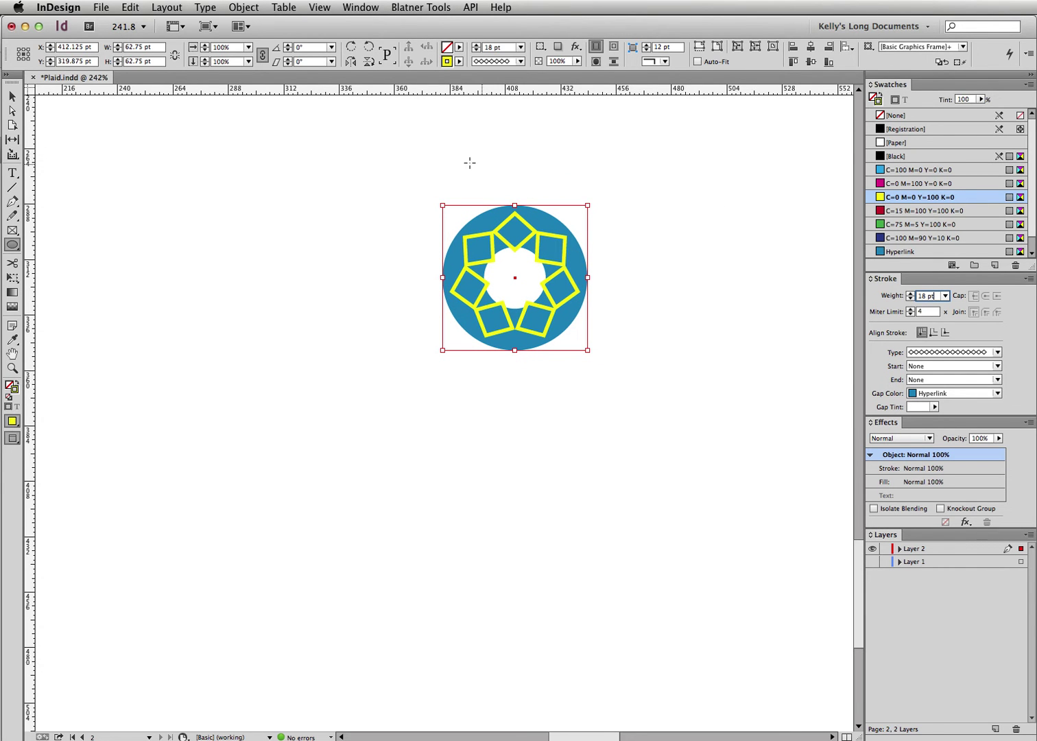
- Switch to the Selection tool and reselect the circle artwork
click(12, 99)
click(304, 207)
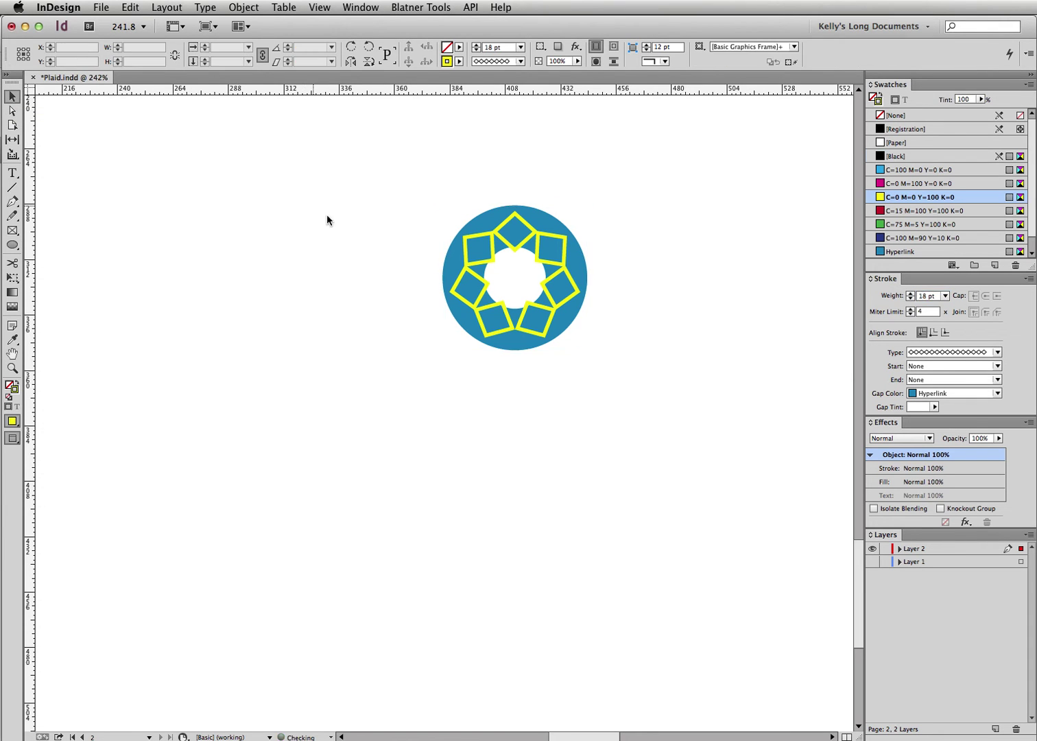
drag(314, 203, 589, 367)
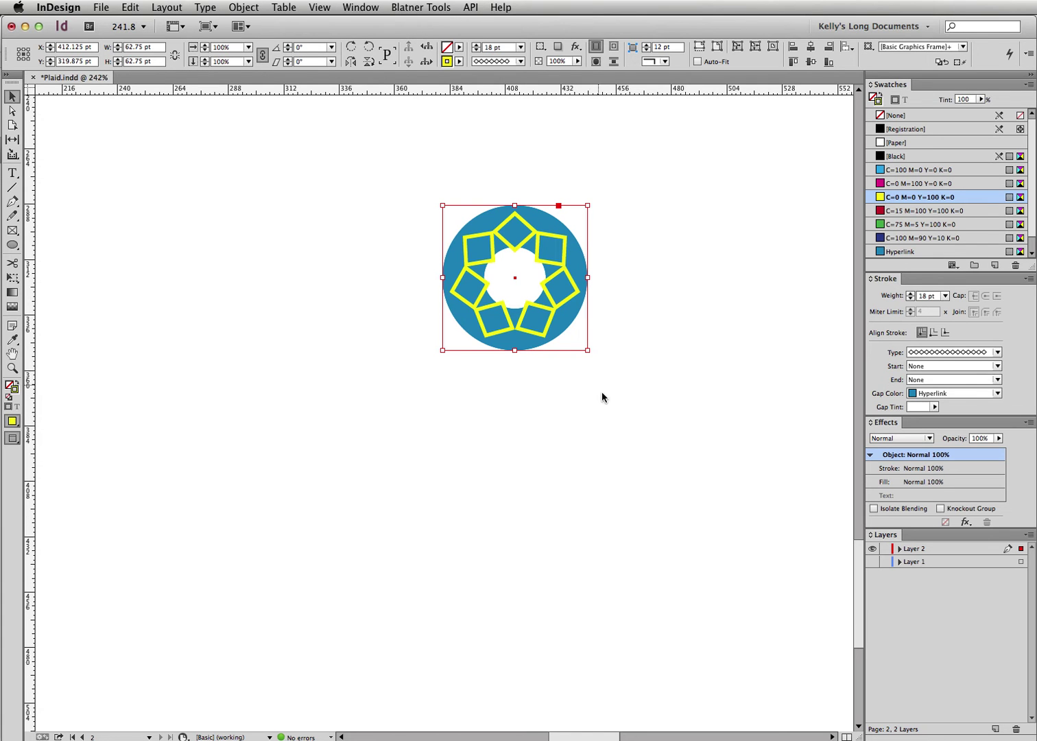
- Show Layer 2's circles and enlarge the selected circle step by step to about 121 pt
click(899, 549)
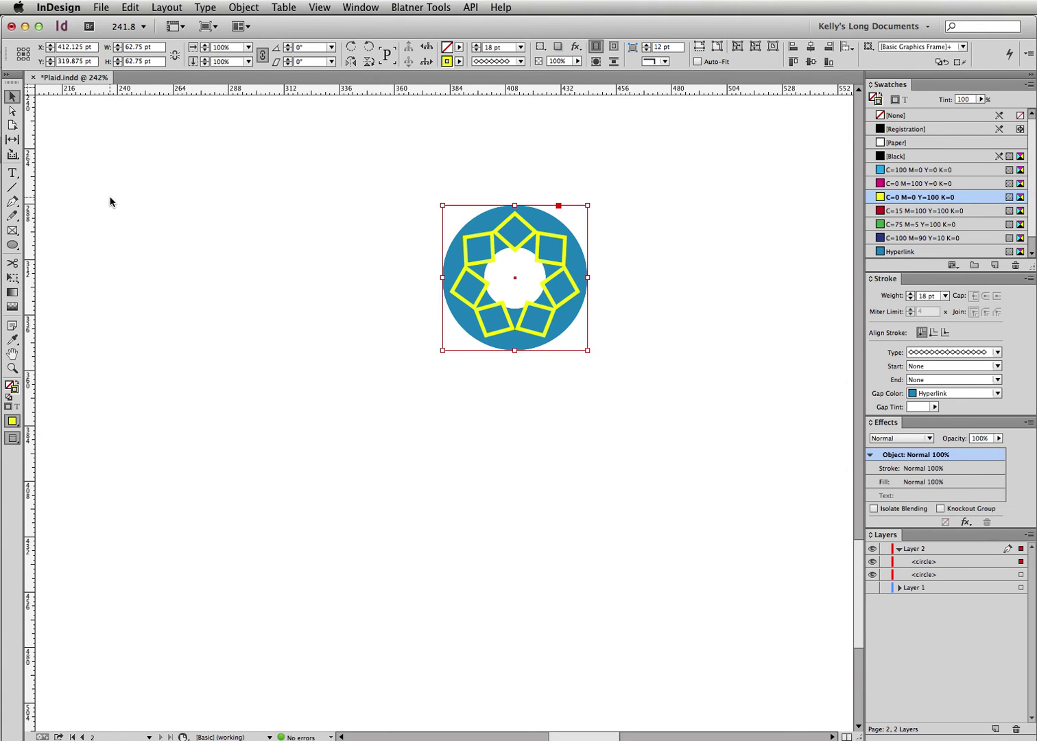
key(super+period)
key(super+period)
key(super+period)
key(super+period)
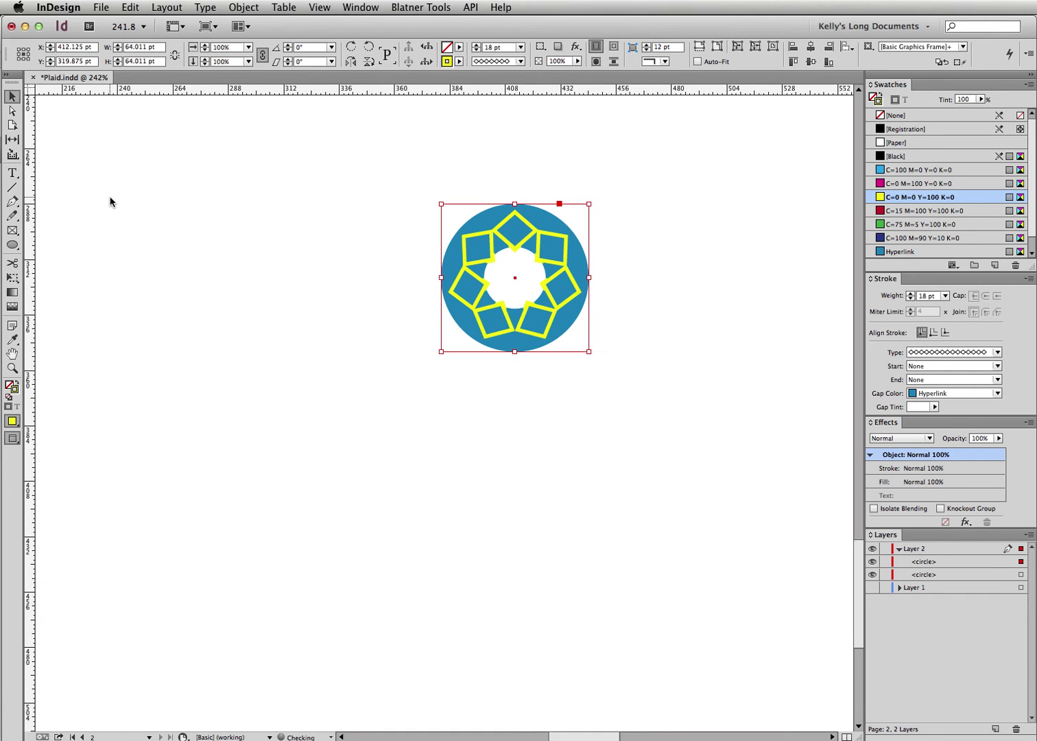
key(super+period)
key(super+period)
key(super+period)
key(super+period)
key(super+period)
key(super+period)
key(super+period)
key(super+period)
key(super+period)
key(super+period)
key(super+period)
key(super+period)
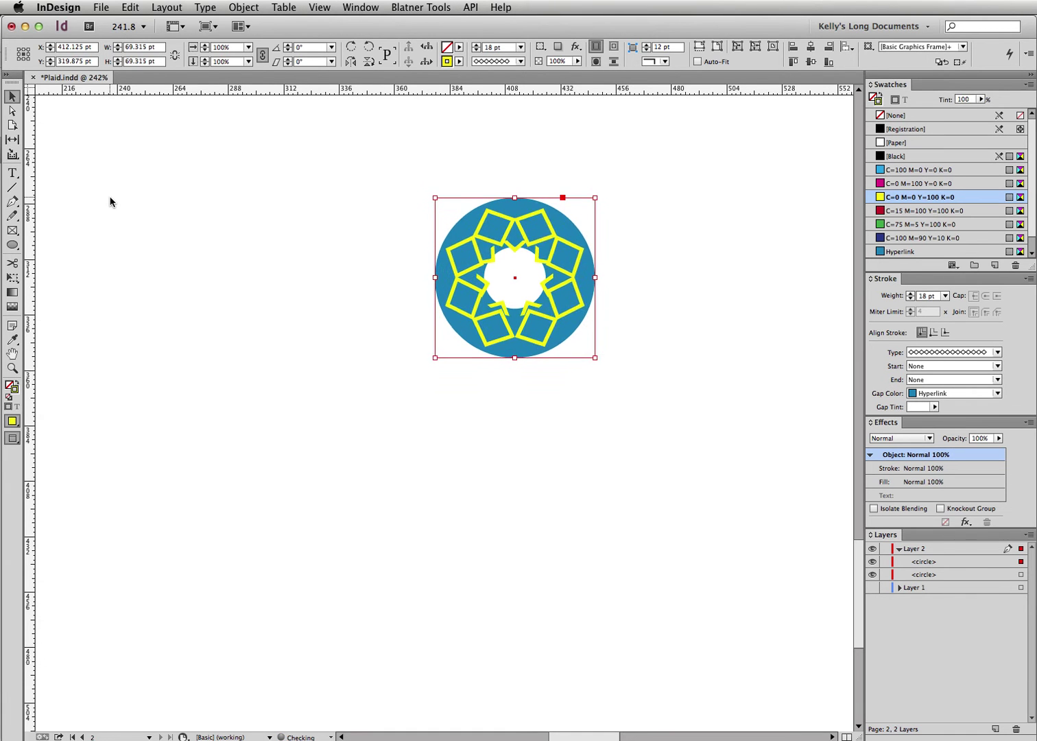
key(super+period)
key(super+period)
key(super+period)
key(super+period)
key(super+period)
key(super+period)
key(super+period)
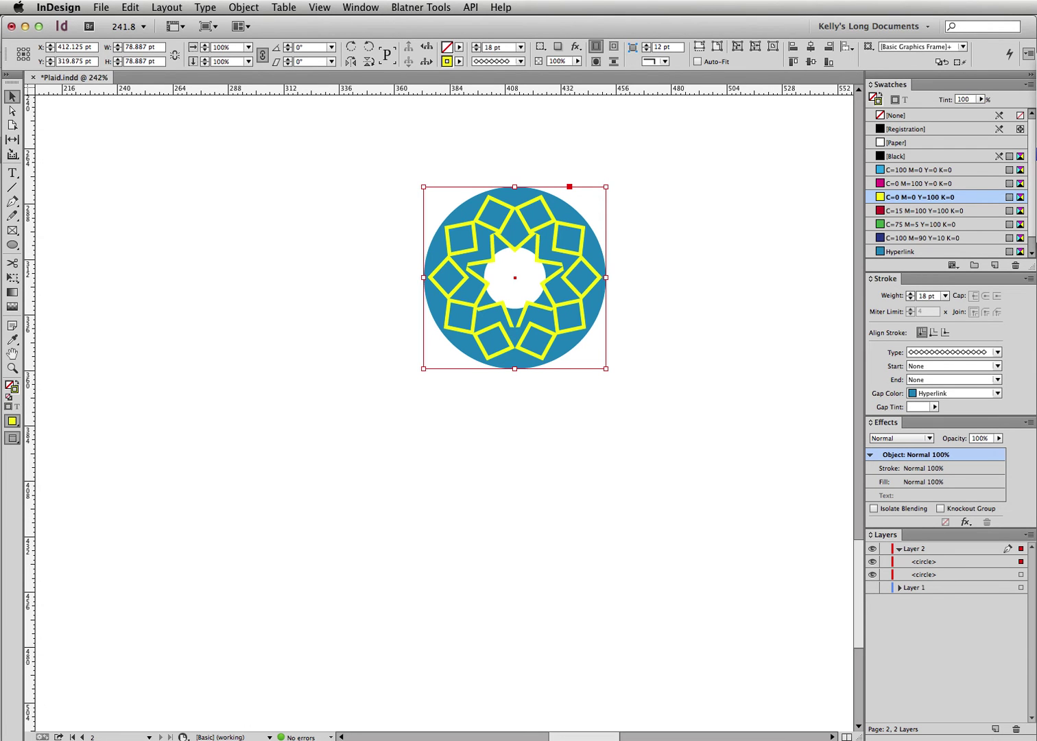
key(super+period)
key(super+period)
key(super+period)
key(super+period)
key(super+period)
key(super+period)
key(super+period)
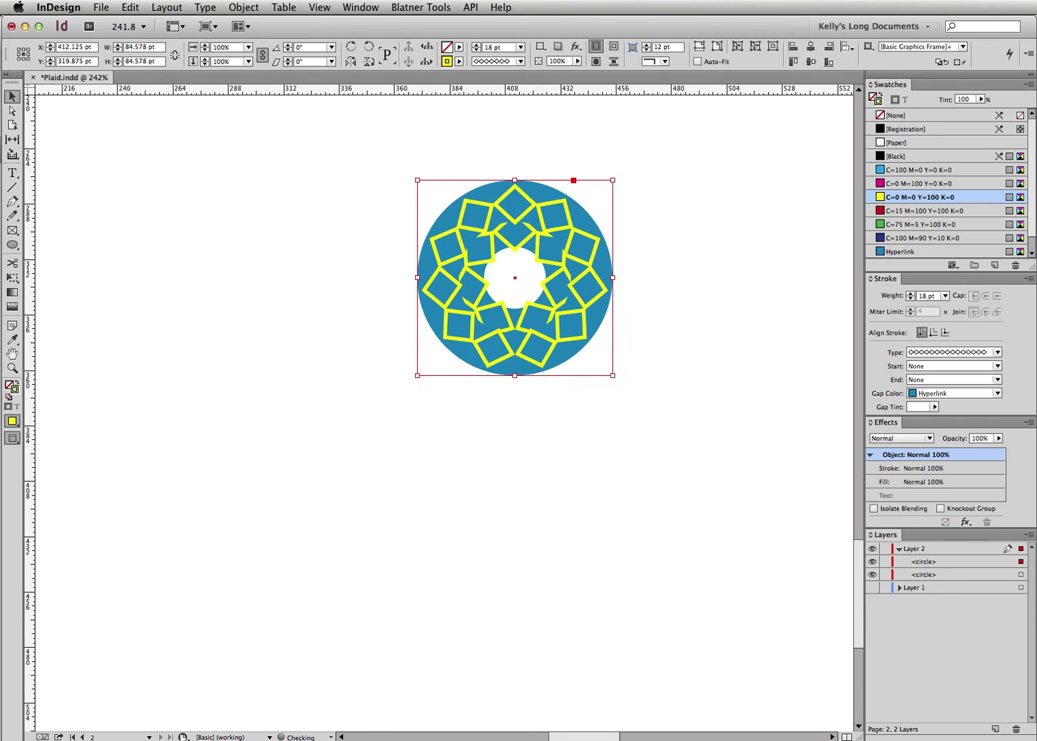
key(super+period)
key(super+period)
key(super+period)
key(super+period)
key(super+period)
key(super+period)
key(super+period)
key(super+period)
key(super+period)
key(super+period)
key(super+period)
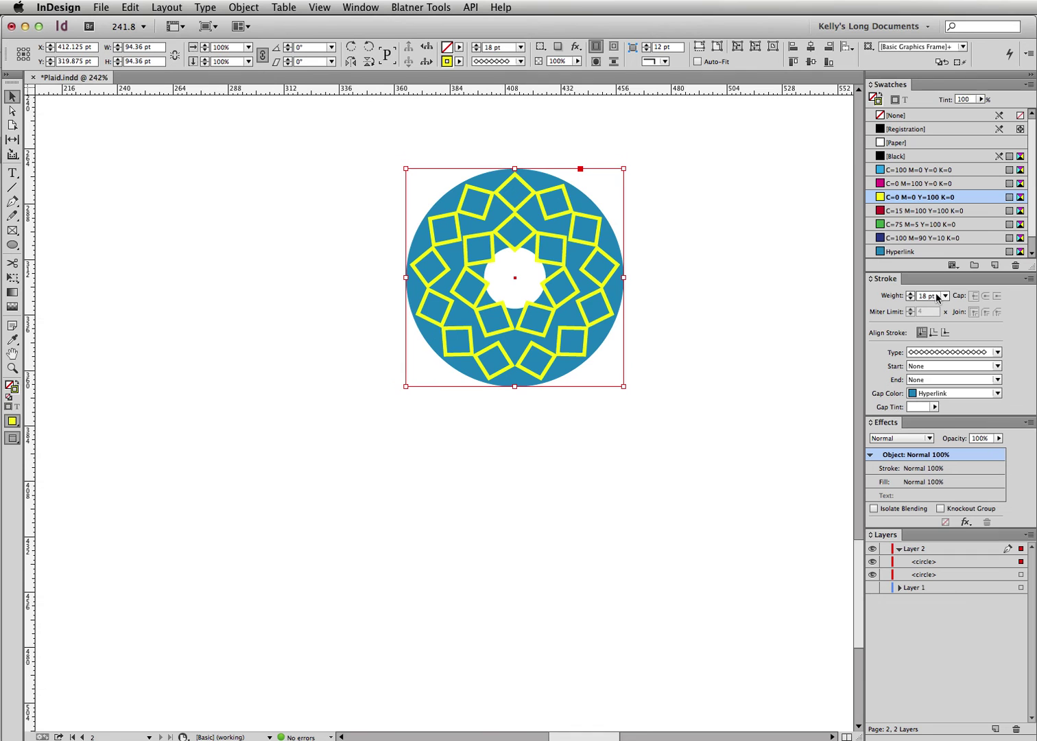
key(super+period)
key(super+period)
key(super+period)
key(super+period)
key(super+period)
key(super+period)
key(super+period)
key(super+period)
key(super+period)
key(super+period)
key(super+period)
key(super+period)
key(super+period)
key(super+period)
key(super+period)
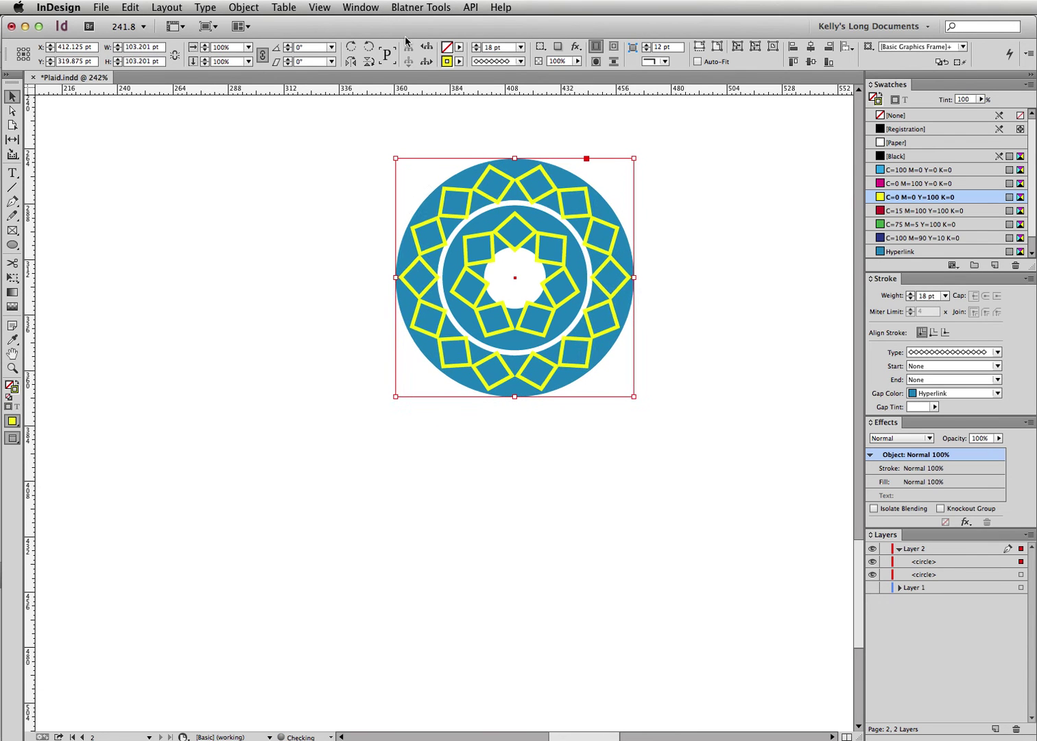
key(super+period)
key(super+period)
key(super+period)
key(super+period)
key(super+period)
key(super+period)
key(super+period)
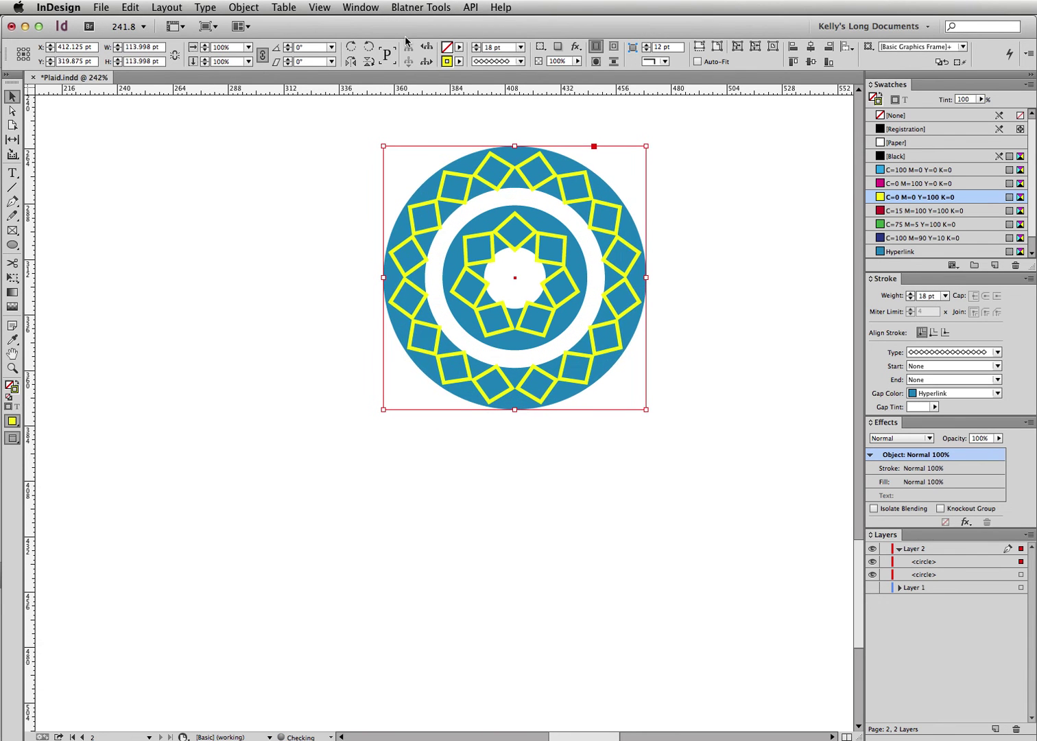
key(super+period)
key(super+period)
key(super+period)
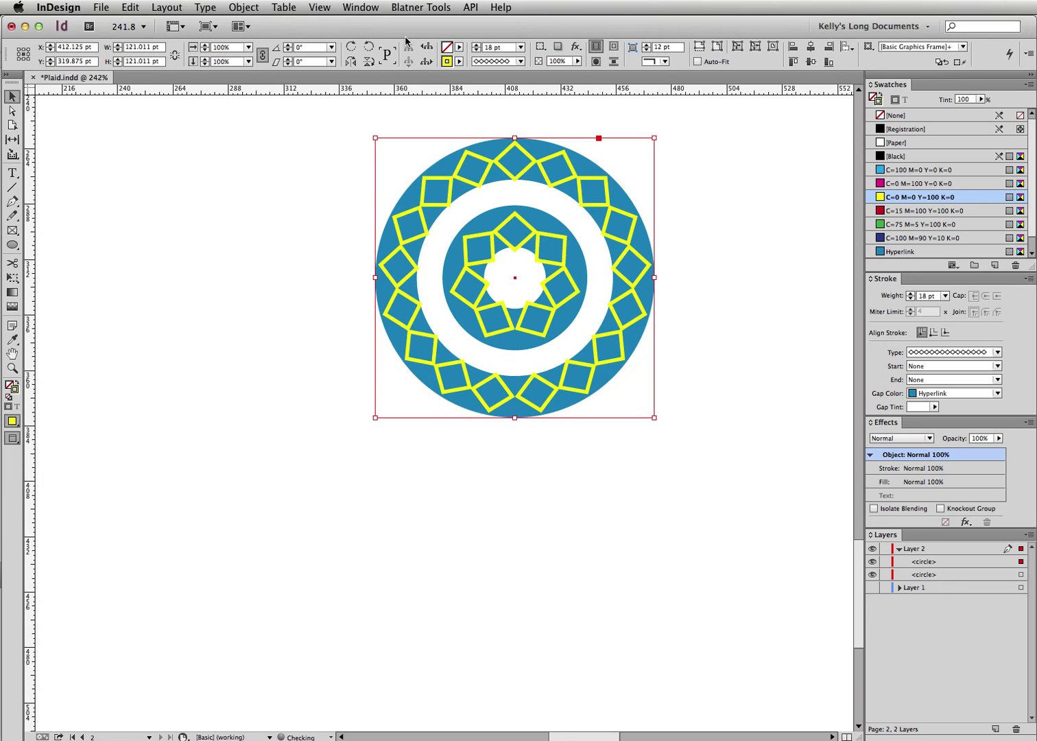
- Fine-tune the outer circle up and down until it measures about 123.443 pt
key(super+period)
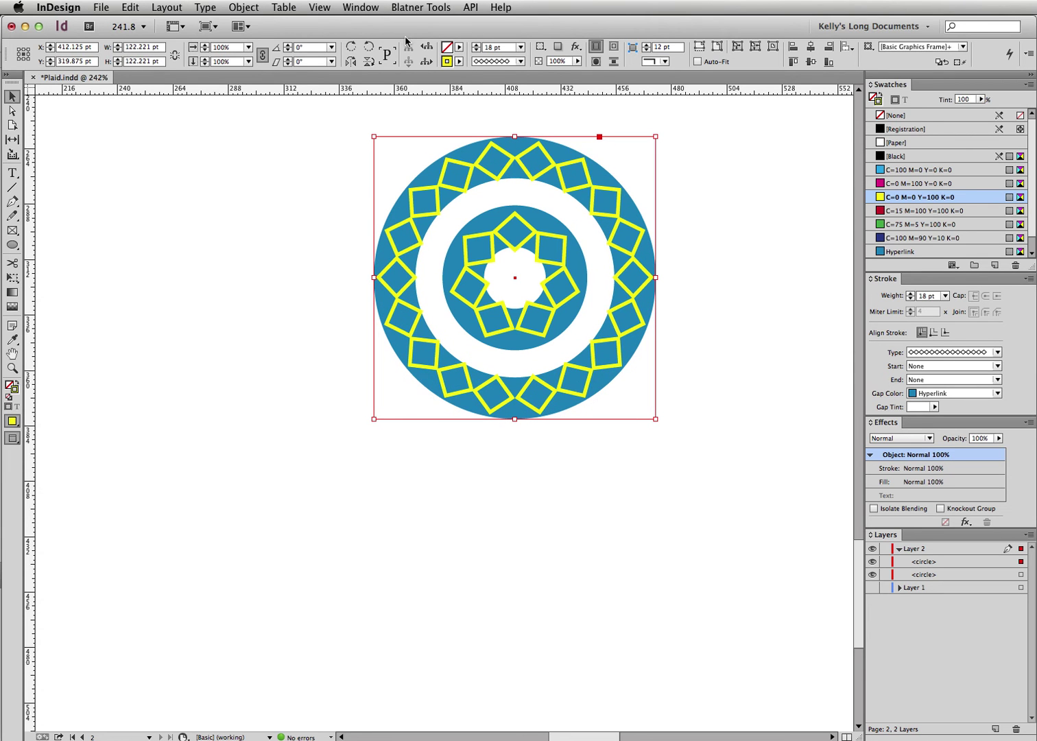
key(super+period)
key(super+period)
key(super+period)
key(super+period)
key(super+period)
key(super+period)
key(super+period)
key(super+period)
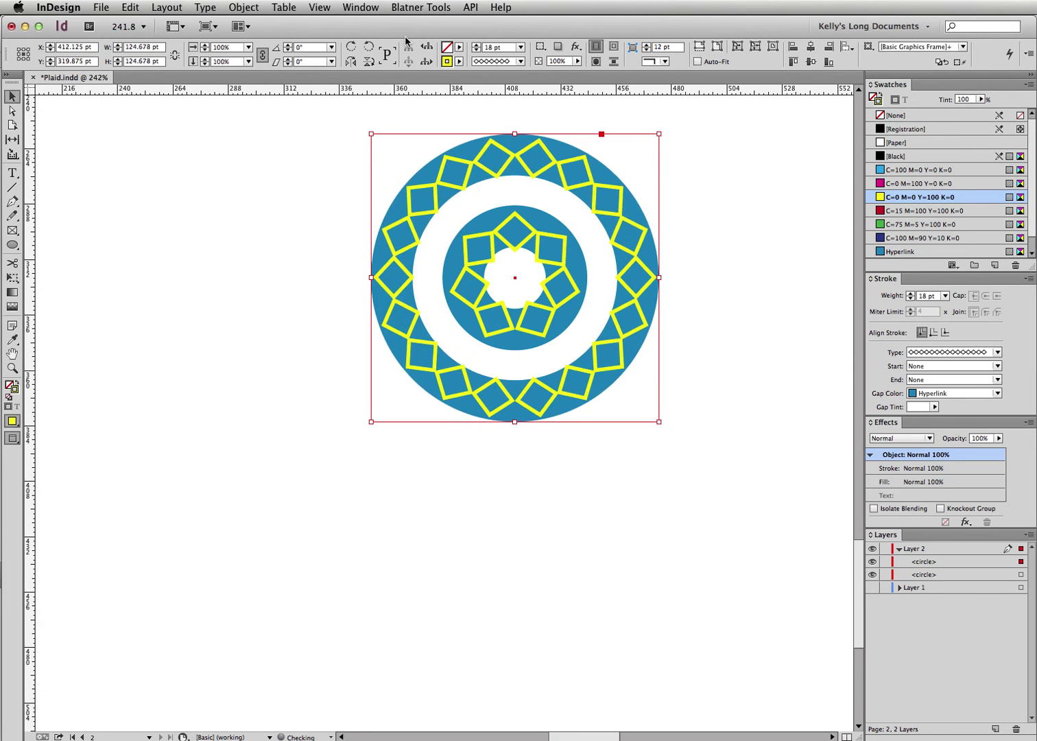
key(super+comma)
key(super+comma)
key(super+comma)
key(super+comma)
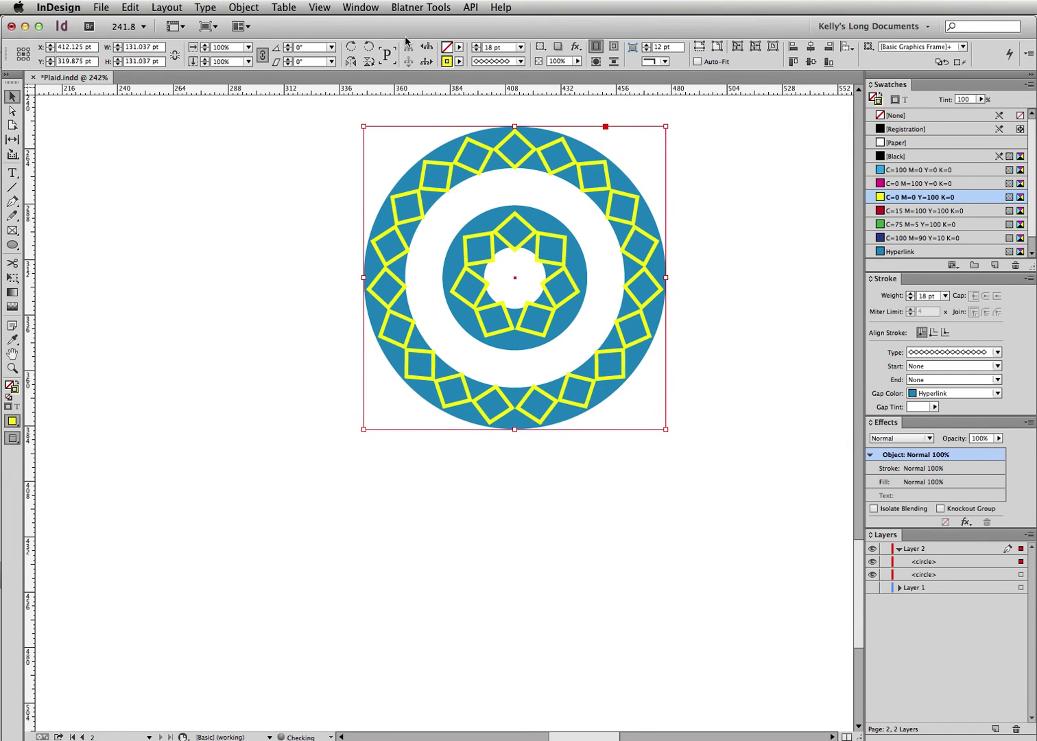
key(super+period)
key(super+period)
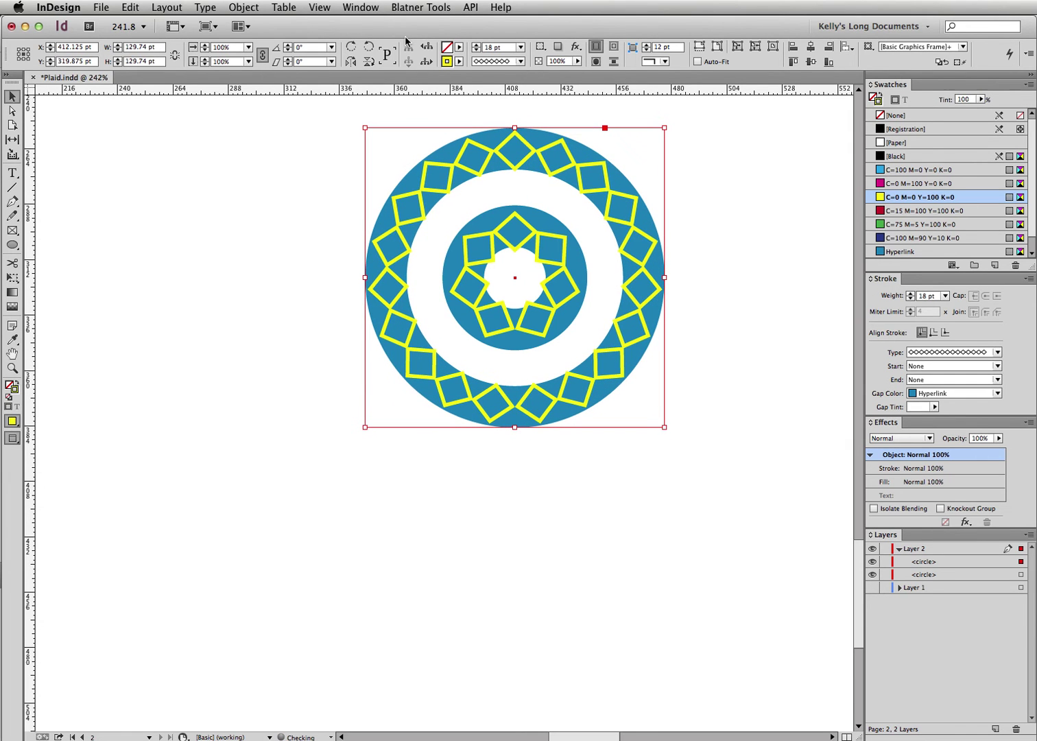
key(super+period)
key(super+period)
key(super+period)
key(super+period)
key(super+period)
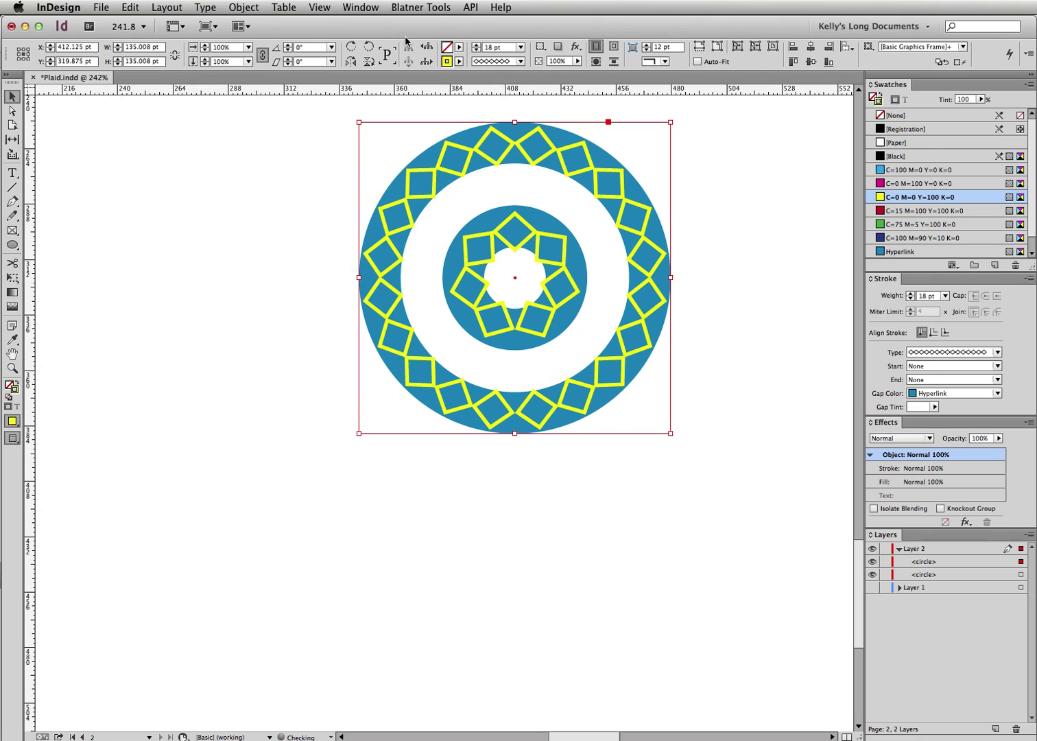
key(super+period)
key(super+period)
key(super+period)
key(super+period)
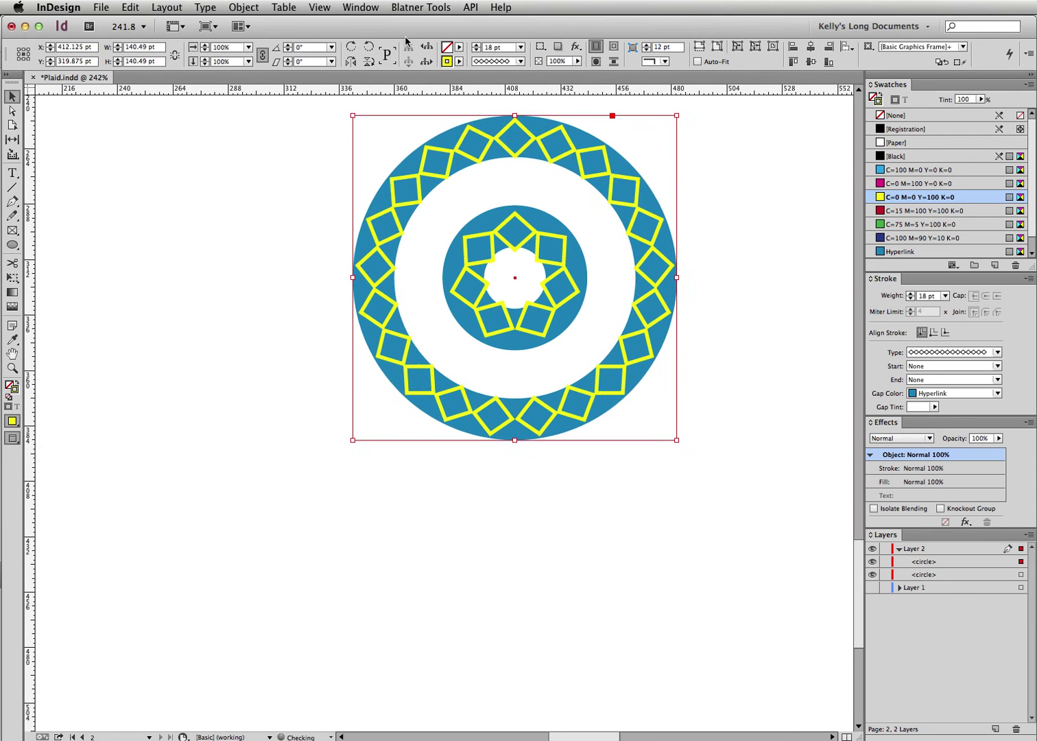
key(super+period)
key(super+period)
key(super+period)
key(super+period)
key(super+comma)
key(super+comma)
key(super+comma)
key(super+comma)
key(super+comma)
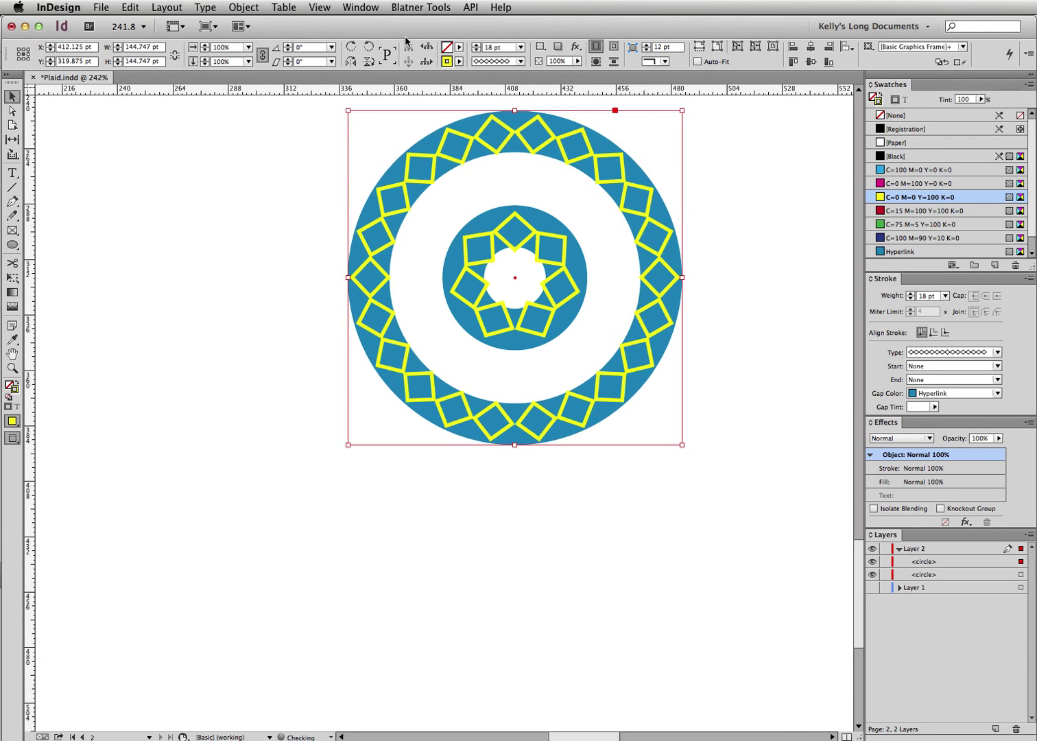
key(super+period)
key(super+period)
key(super+period)
key(super+period)
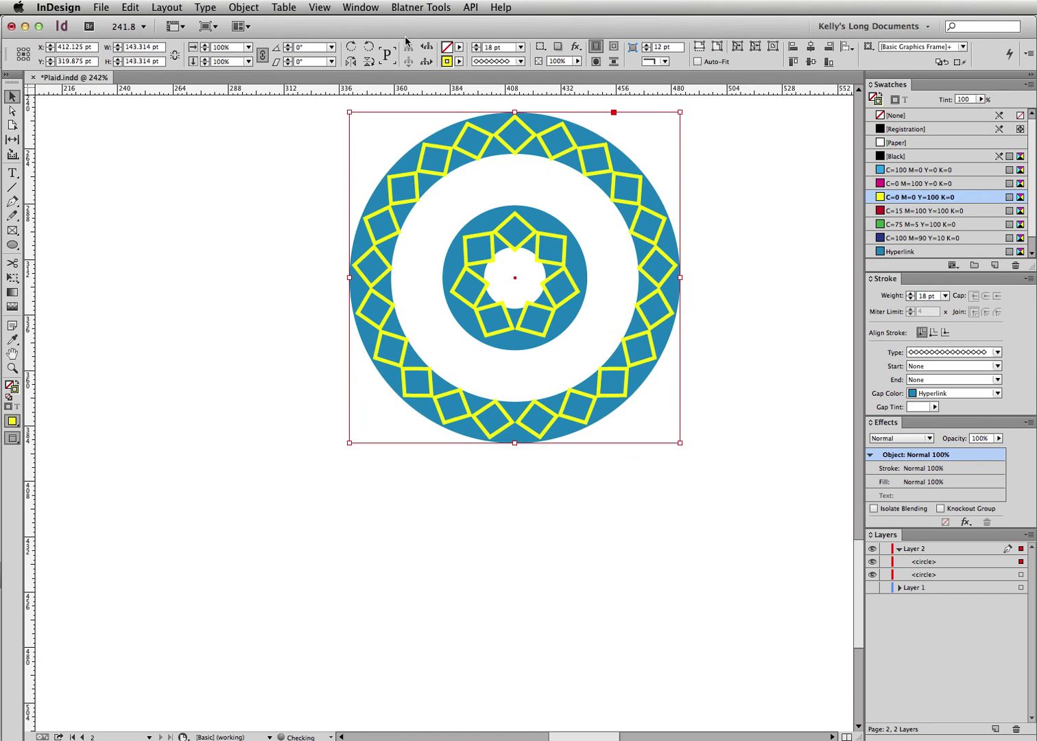
key(super+period)
key(super+period)
key(super+period)
key(super+period)
key(super+comma)
key(super+comma)
key(super+comma)
key(super+comma)
key(super+comma)
key(super+comma)
key(super+comma)
key(super+comma)
key(super+comma)
key(super+comma)
key(super+comma)
key(super+comma)
key(super+comma)
key(super+comma)
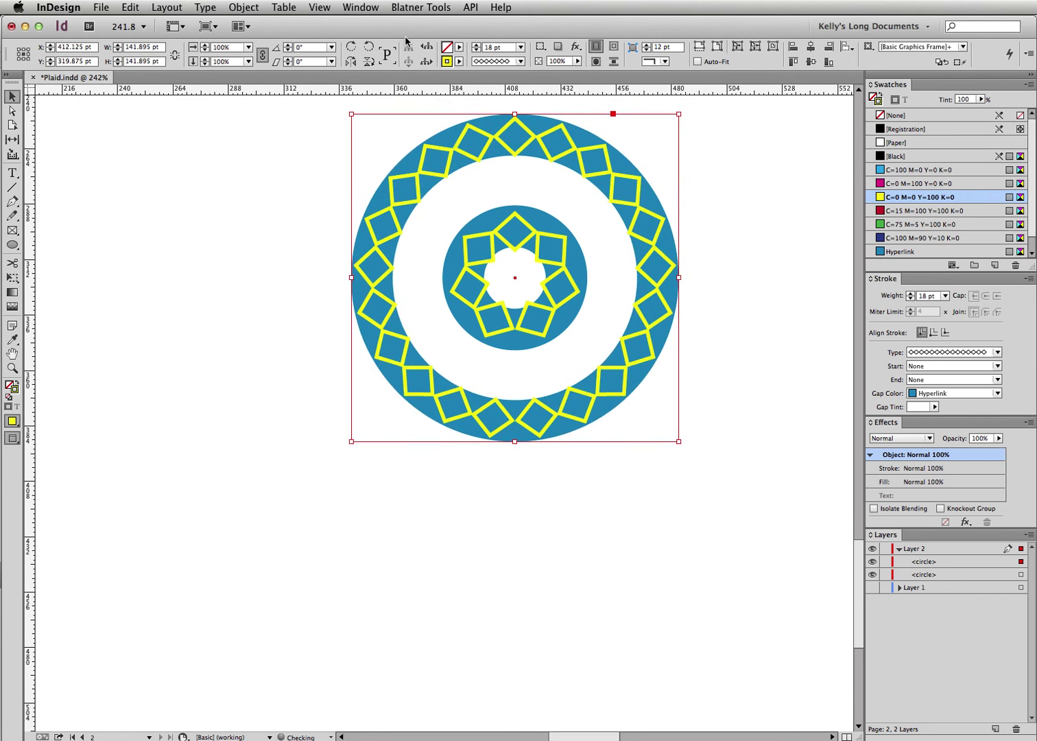
key(super+comma)
key(super+comma)
key(super+comma)
key(super+comma)
key(super+comma)
key(super+comma)
key(super+comma)
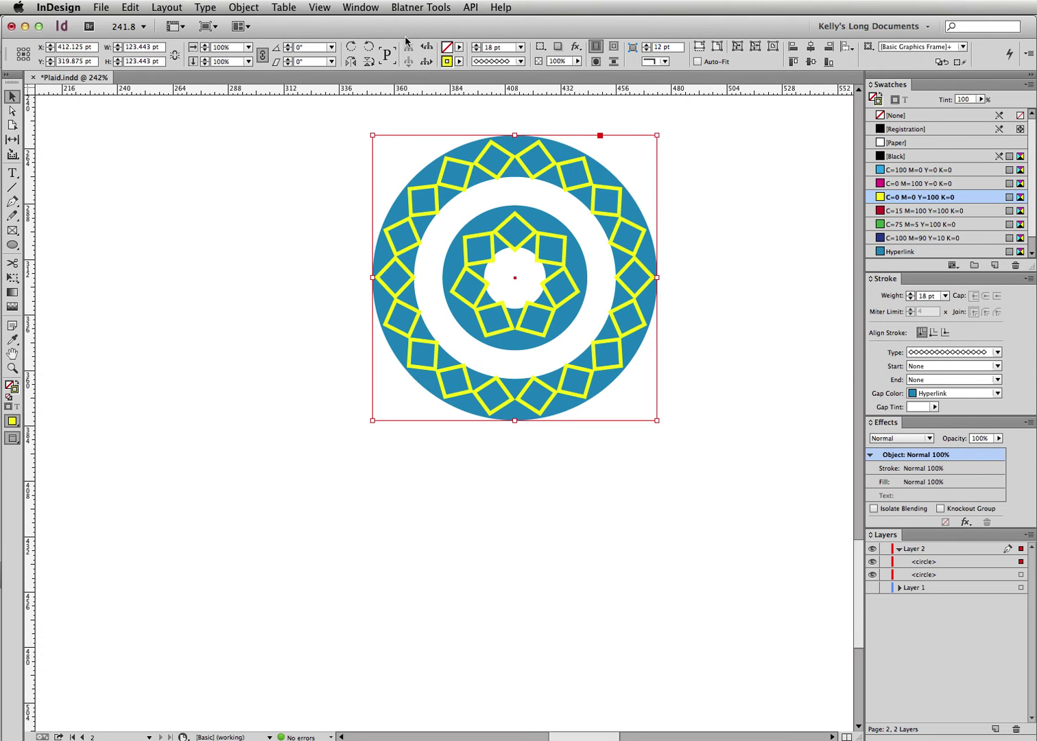
- Delete the outer ring and select the small blue circle
key(Delete)
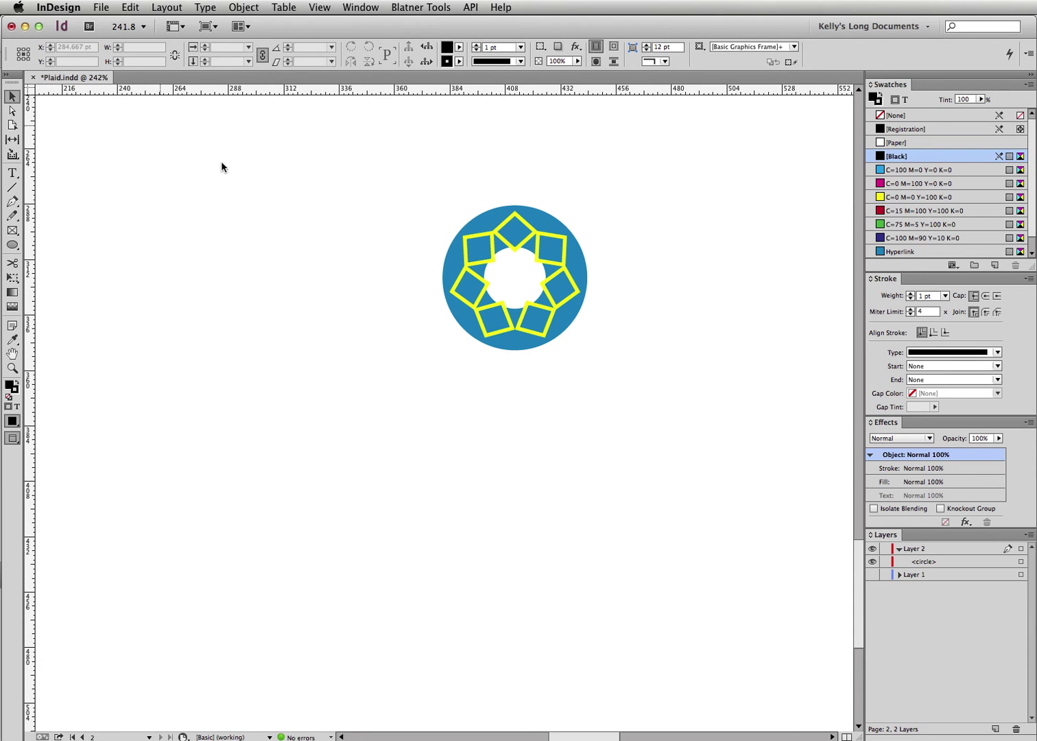
key(c)
key(v)
drag(463, 417, 479, 314)
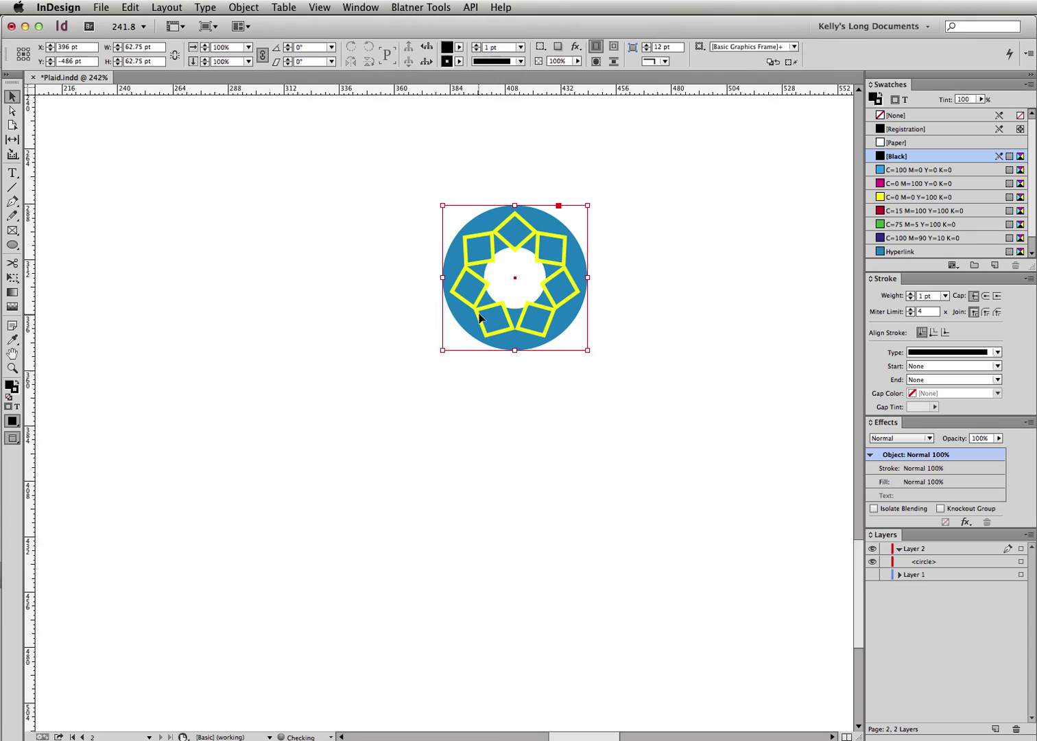
- Paste a copy of the circle in place, enlarge it to about 98 pt, then delete it
key(super+z)
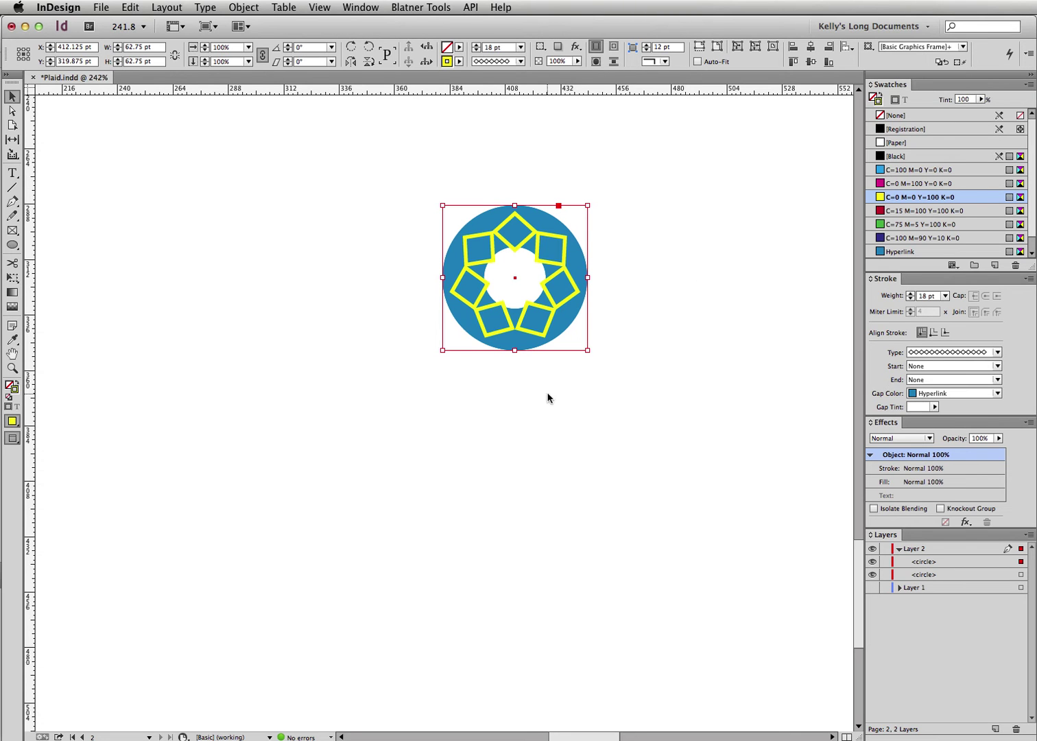
key(super+period)
key(super+period)
key(super+period)
key(super+period)
key(super+period)
key(super+period)
key(super+period)
key(super+period)
key(super+period)
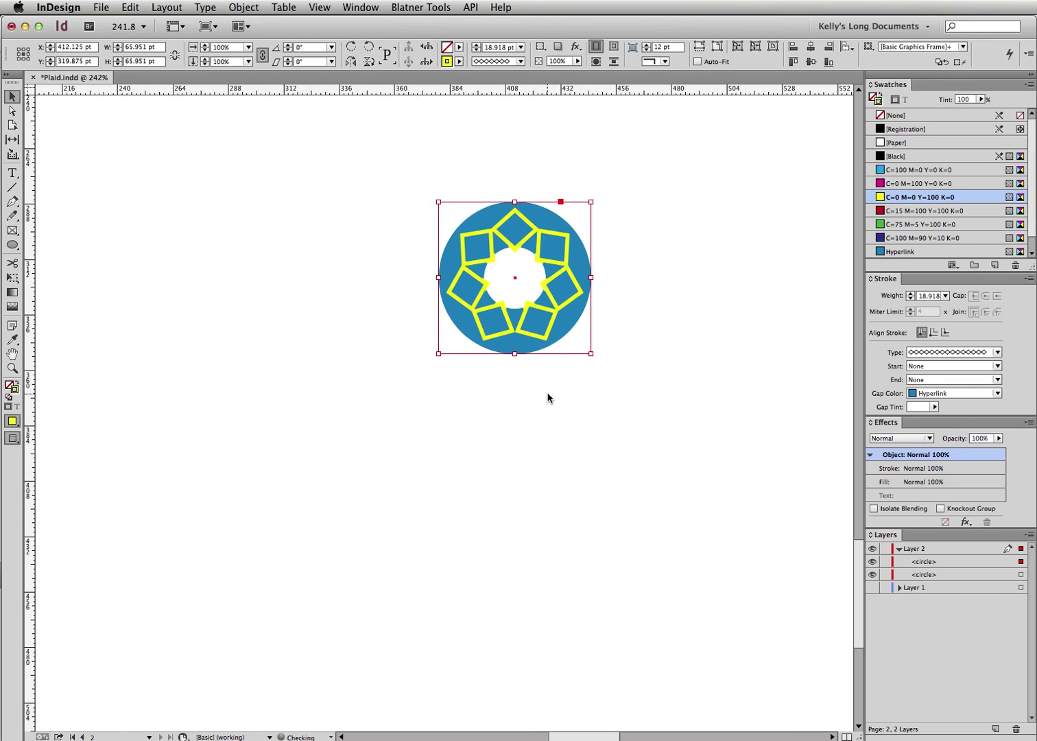
key(super+period)
key(super+period)
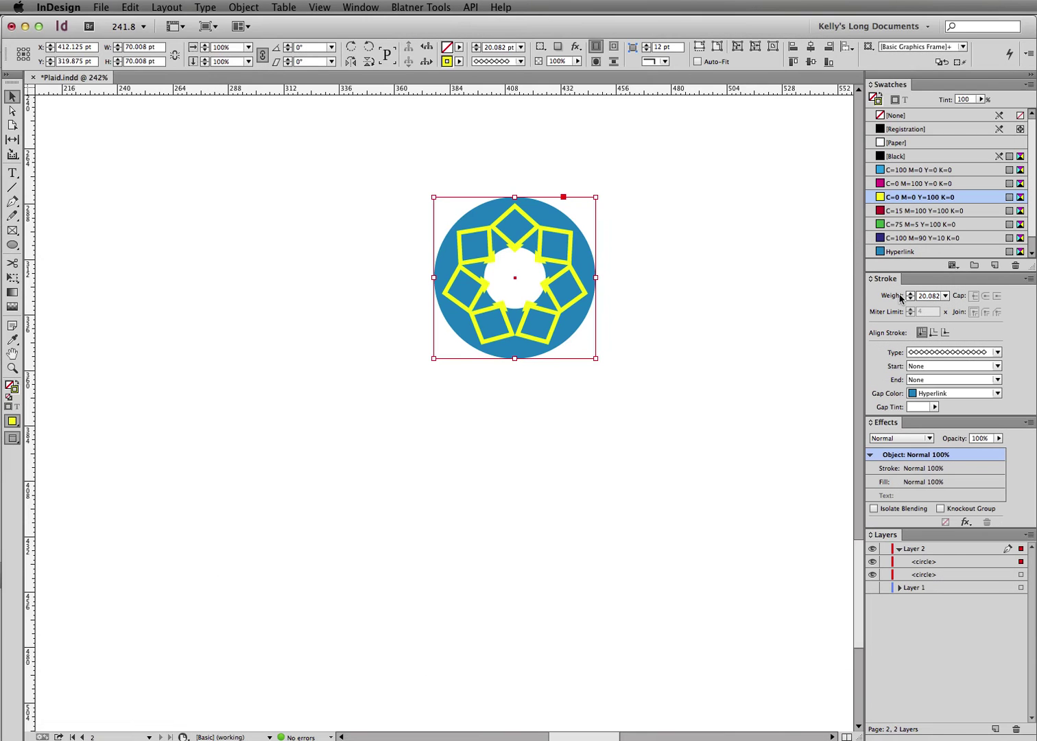
key(super+period)
key(super+period)
key(super+period)
key(super+period)
key(super+period)
key(super+period)
key(super+period)
key(super+period)
key(super+period)
key(super+period)
key(super+period)
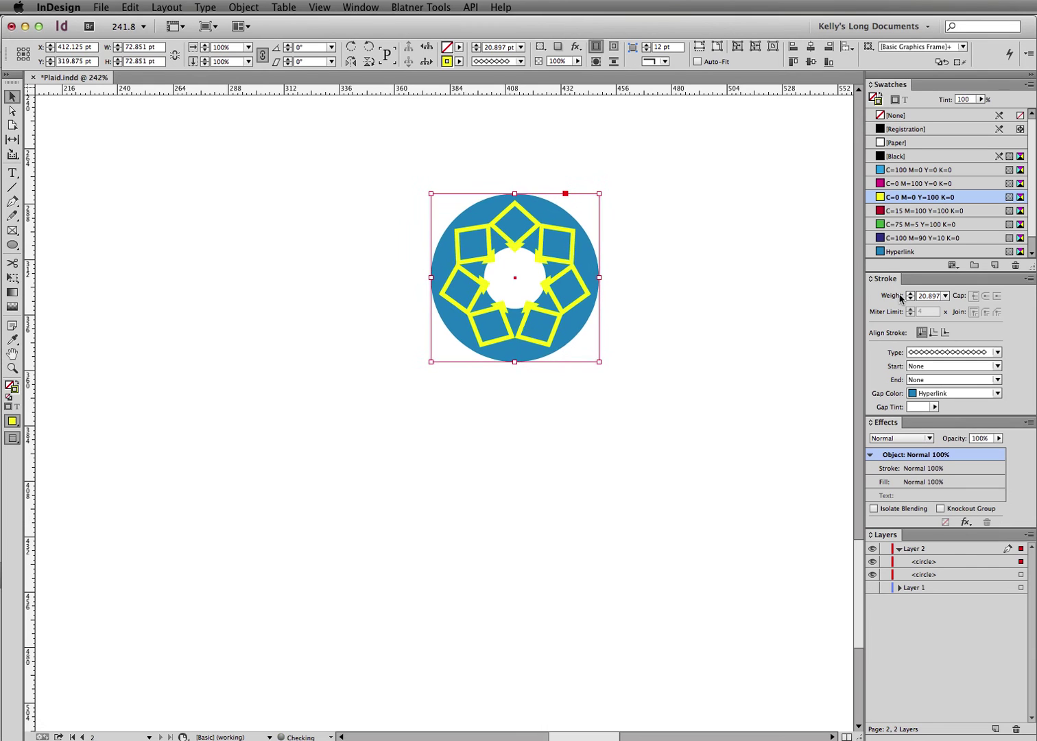
key(super+period)
key(super+period)
key(super+period)
key(super+period)
key(super+period)
key(super+period)
key(super+period)
key(super+period)
key(super+period)
key(super+period)
key(super+period)
key(super+period)
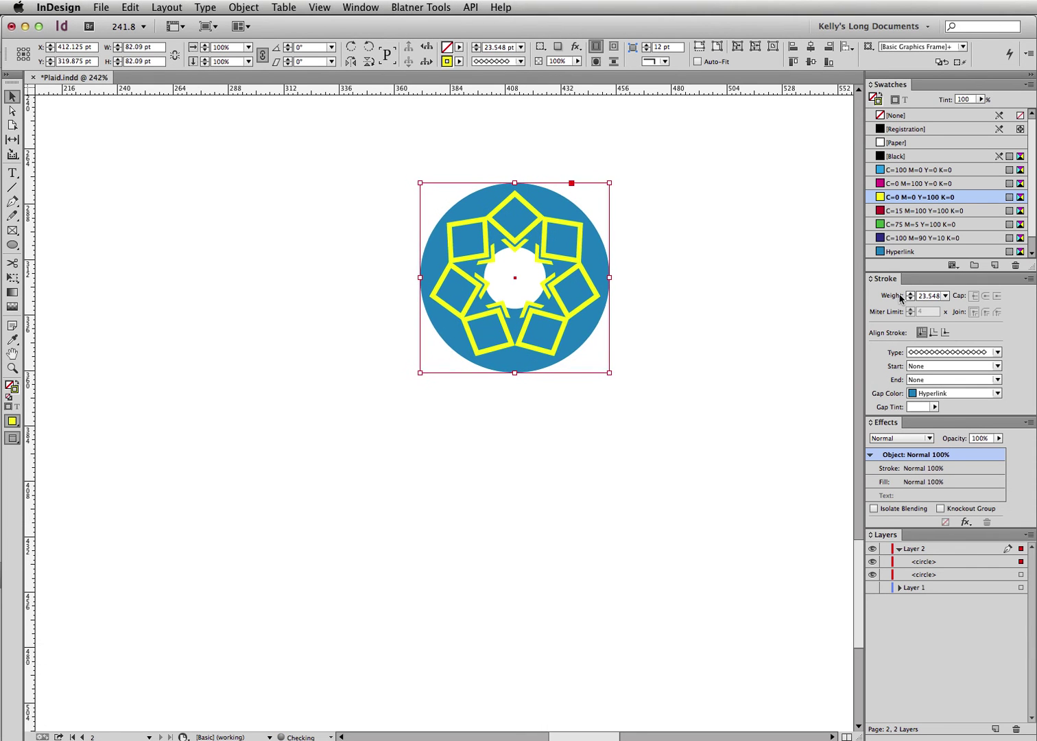
key(super+period)
key(super+period)
key(super+period)
key(super+period)
key(super+period)
key(super+period)
key(super+period)
key(super+period)
key(super+period)
key(super+period)
key(super+period)
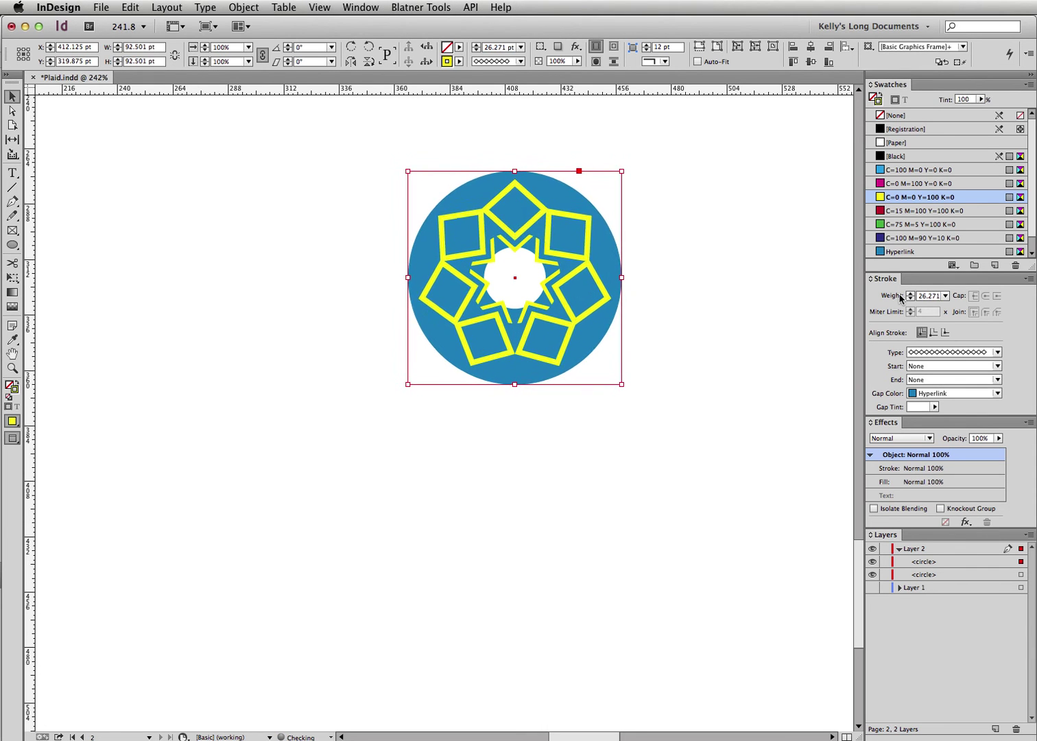
key(Delete)
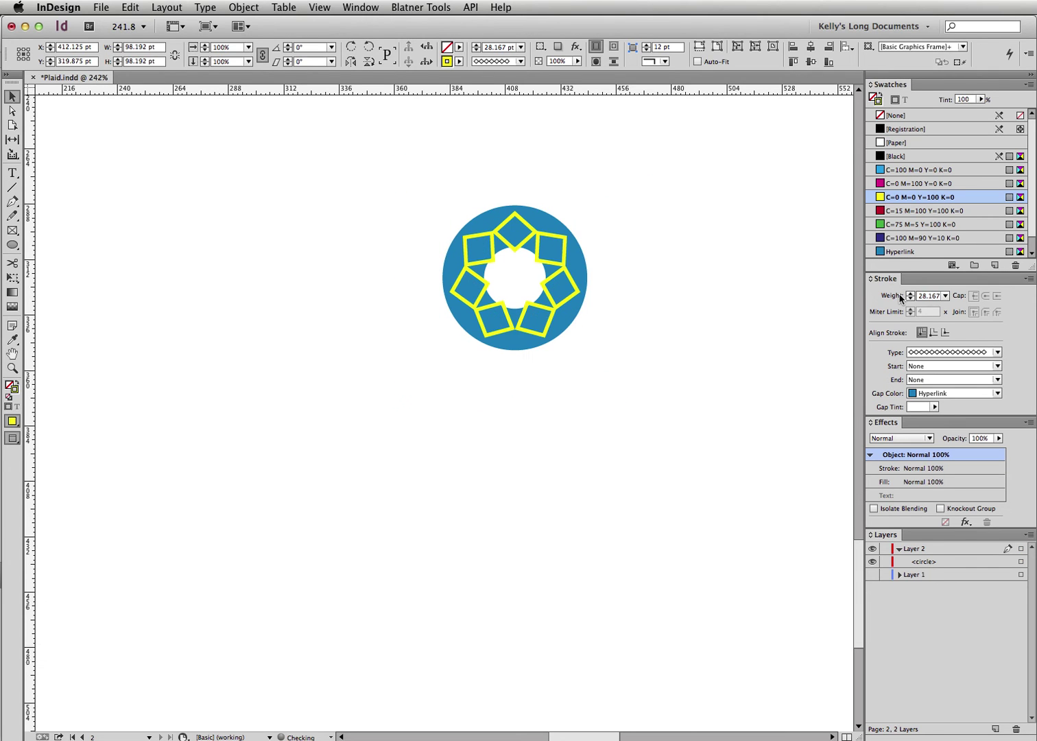
- Select the small circle and paste three copies in place, scaling each slightly larger
drag(405, 472, 527, 280)
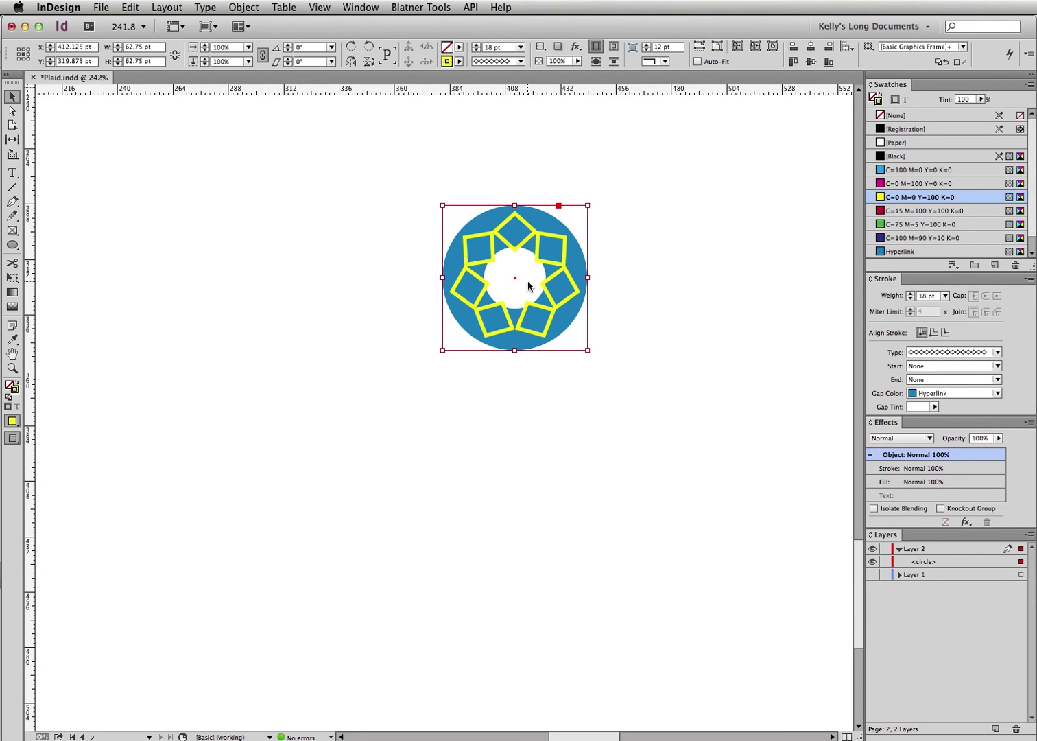
key(super+alt+shift+v)
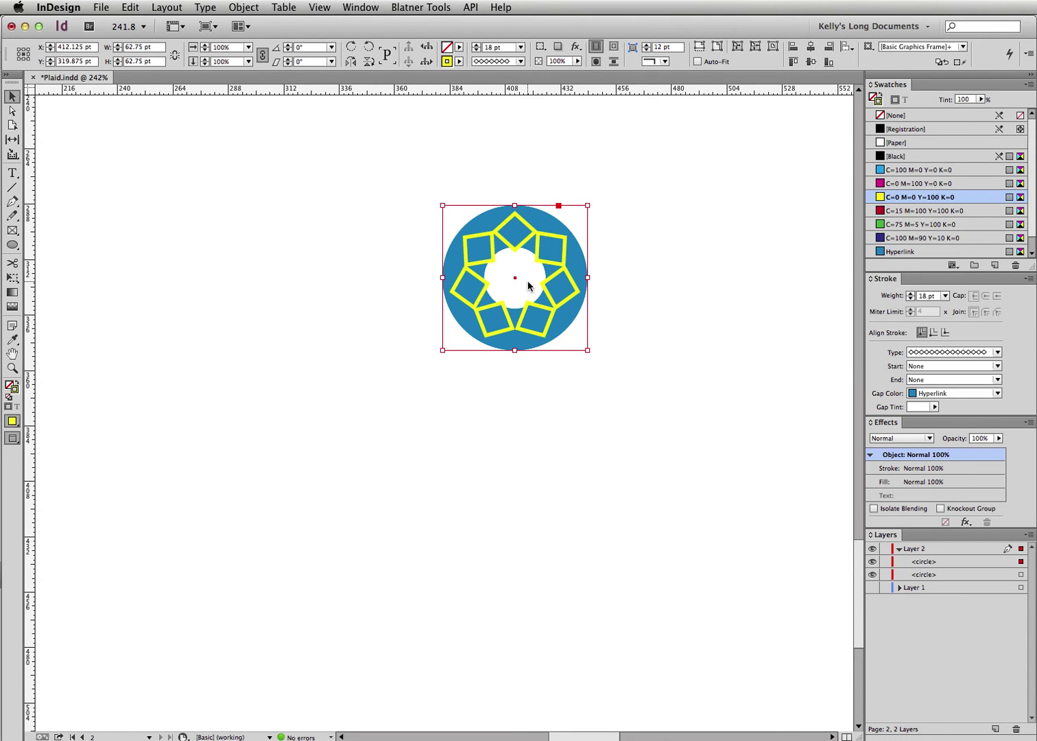
key(super+period)
key(super+period)
key(super+period)
key(super+period)
key(super+period)
key(super+period)
key(super+period)
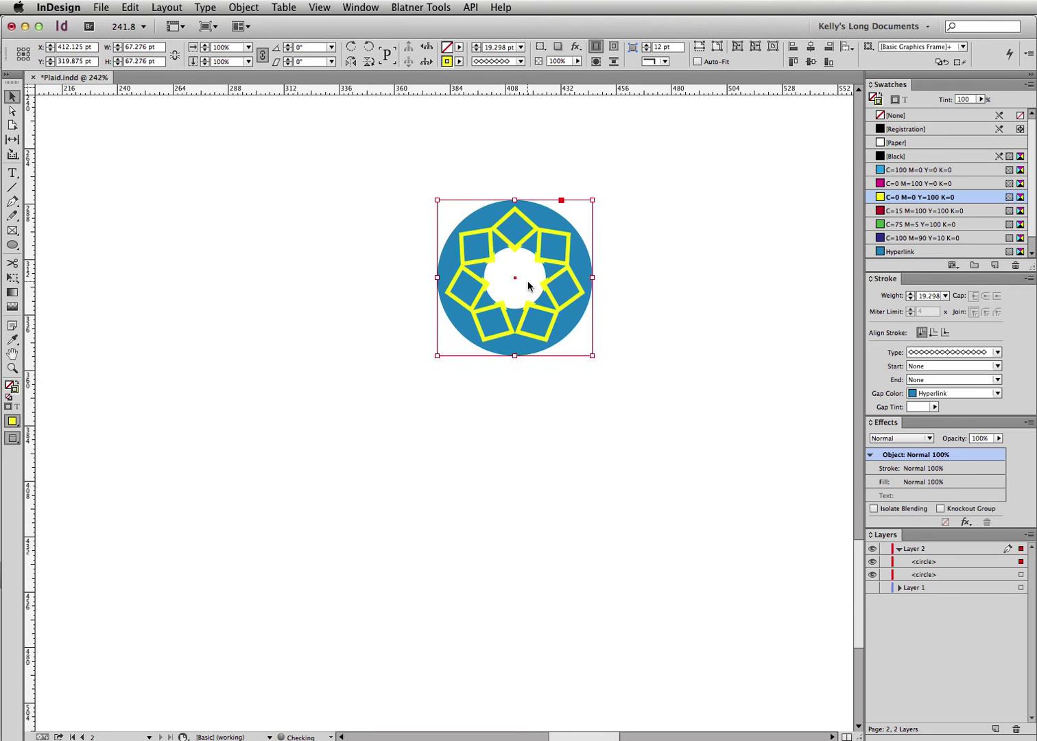
key(super+period)
key(super+period)
key(super+period)
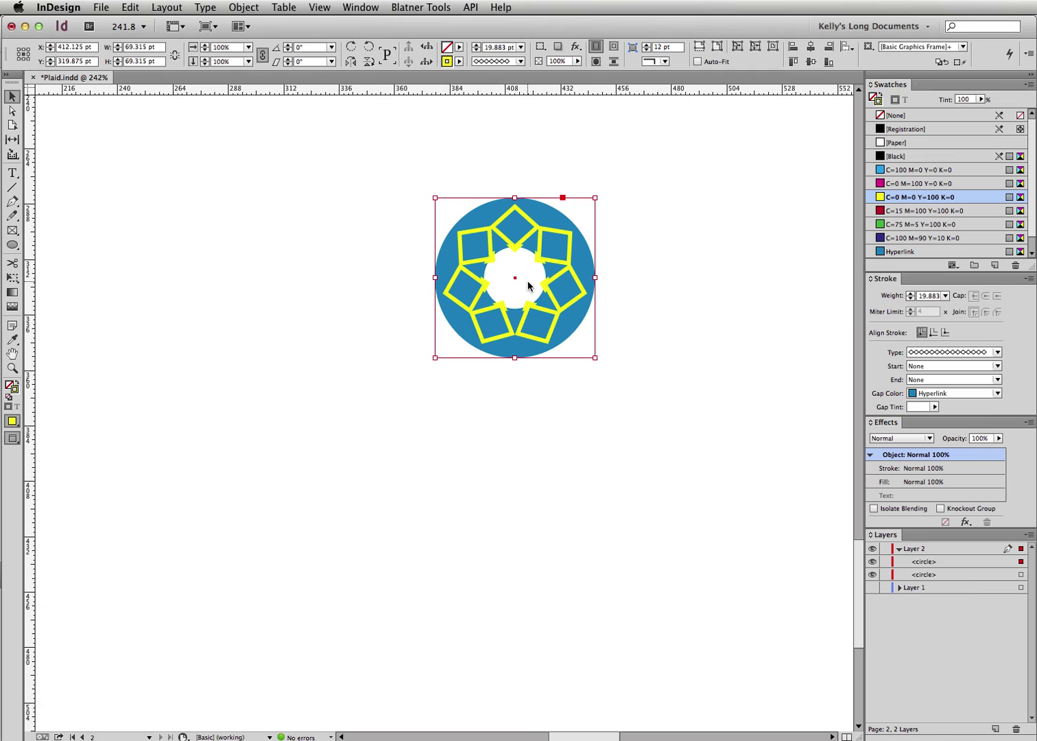
key(super+alt+shift+v)
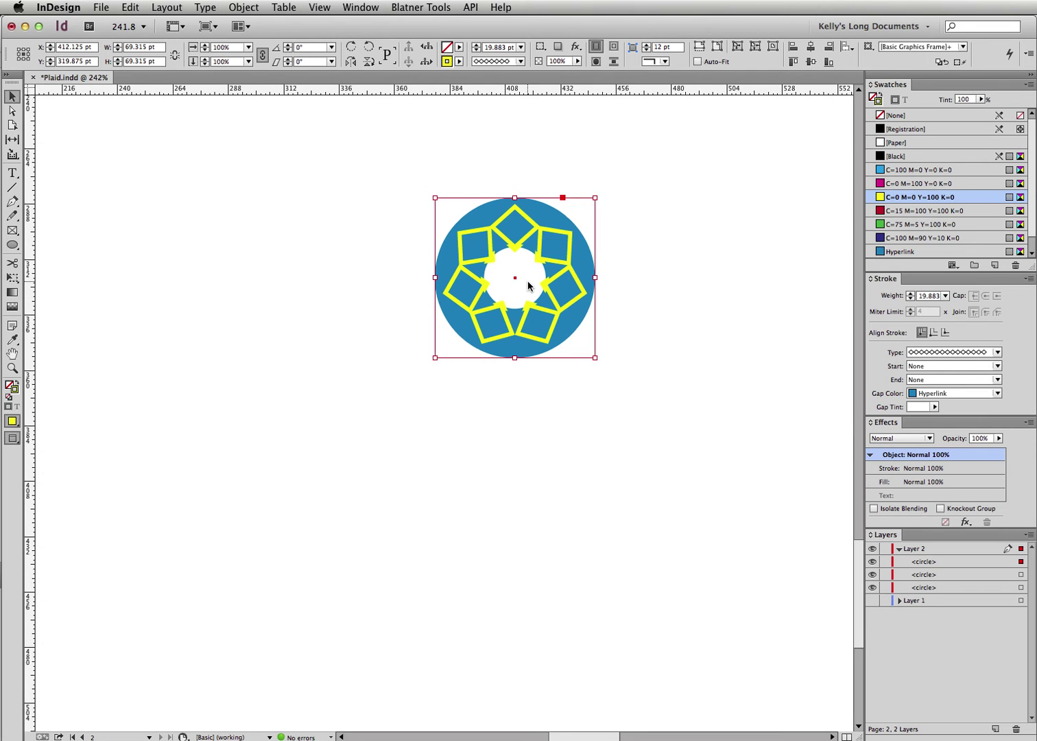
key(super+period)
key(super+period)
key(super+period)
key(super+period)
key(super+period)
key(super+period)
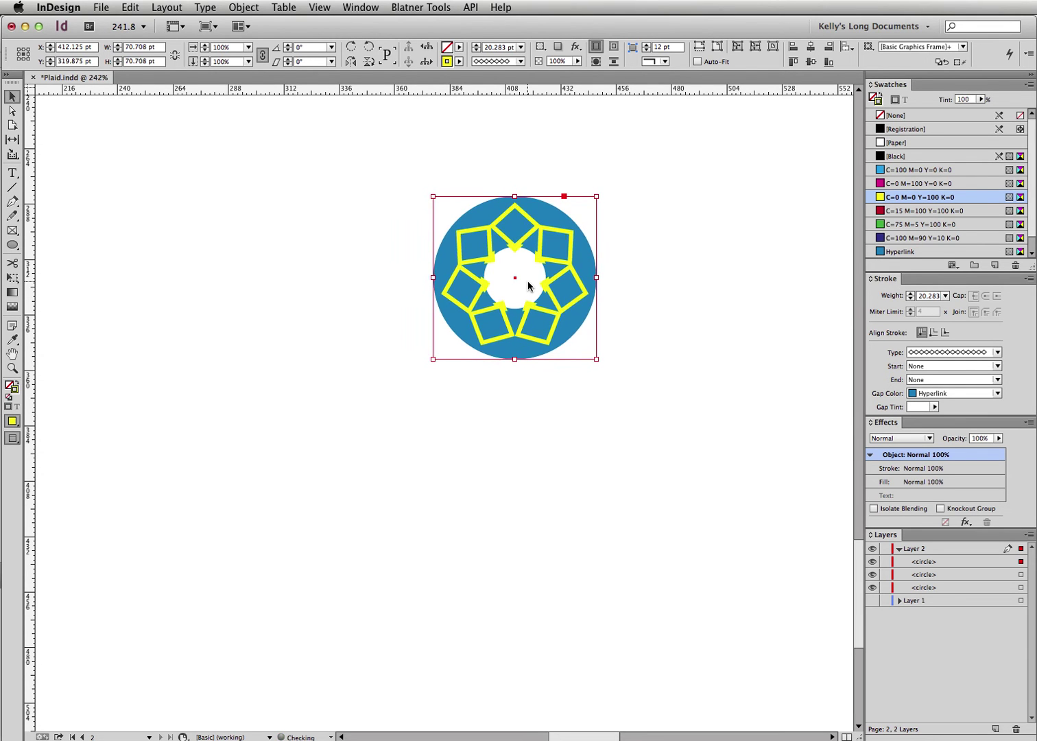
key(super+period)
key(super+period)
key(super+period)
key(super+period)
key(super+period)
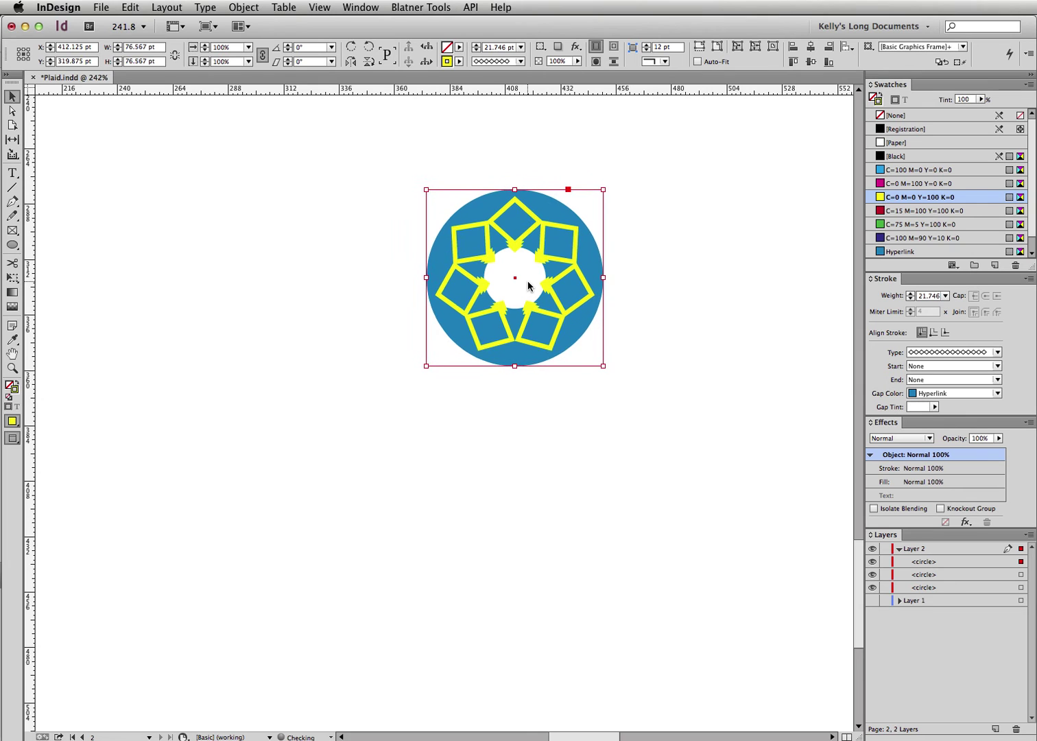
key(super+alt+shift+v)
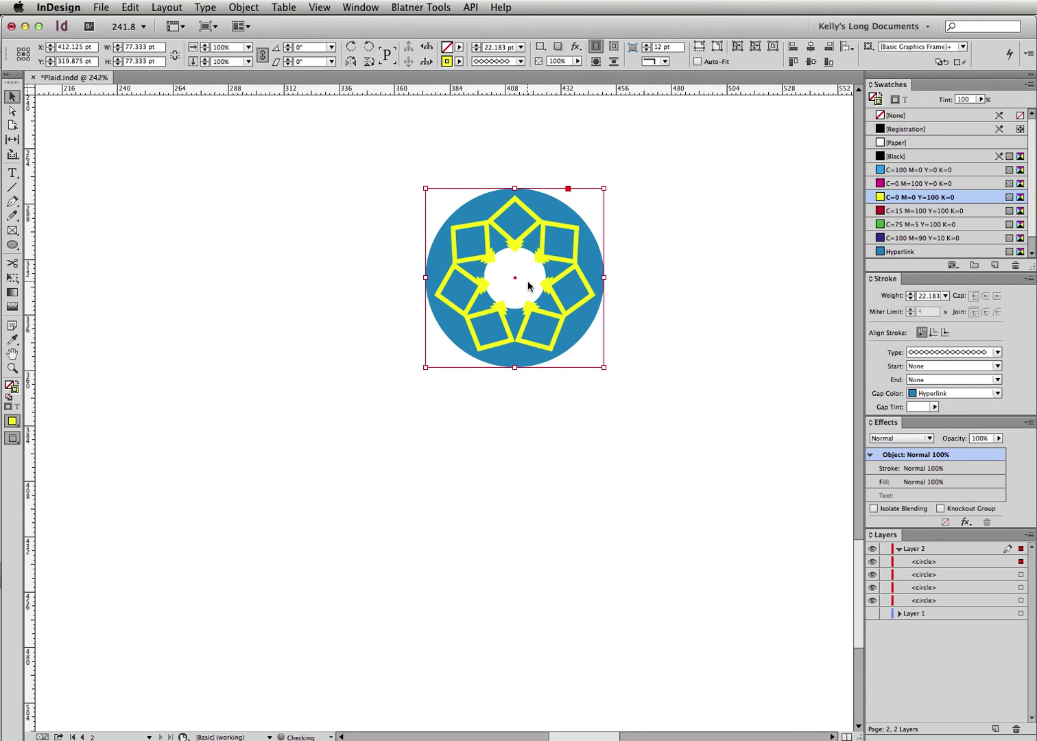
key(super+period)
key(super+period)
key(super+period)
key(super+period)
key(super+period)
- Paste and enlarge five more copies to reach nine concentric circles, then select them all
key(super+period)
key(super+period)
key(super+period)
key(super+period)
key(super+period)
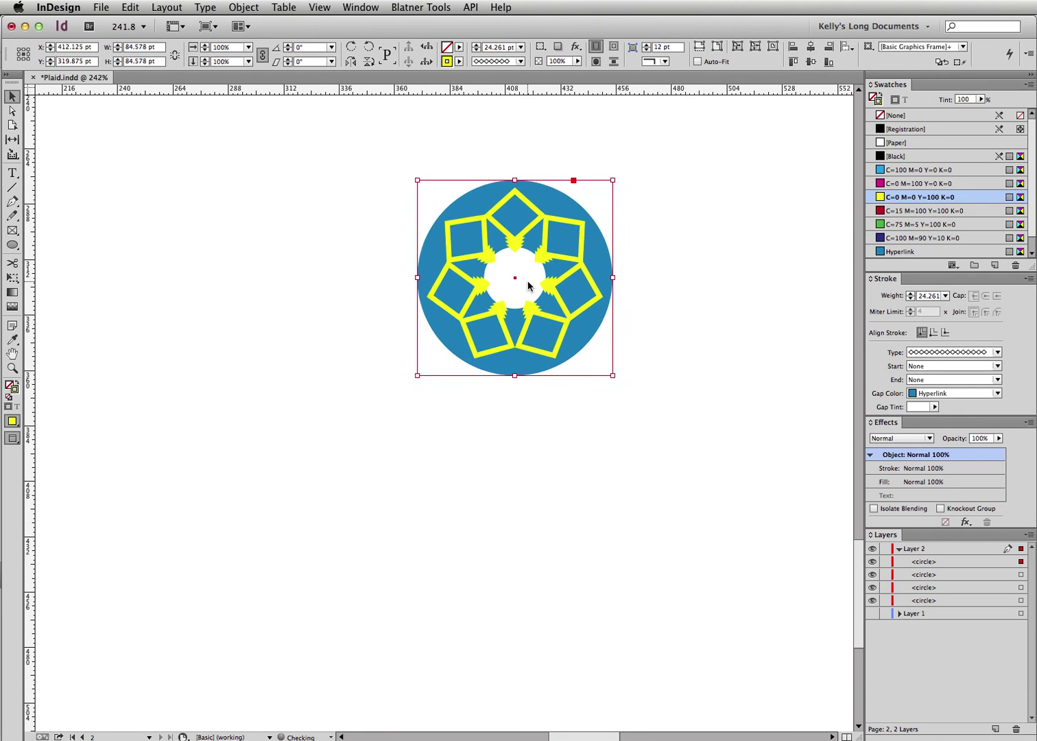
key(super+alt+shift+v)
key(super+period)
key(super+period)
key(super+period)
key(super+period)
key(super+period)
key(super+period)
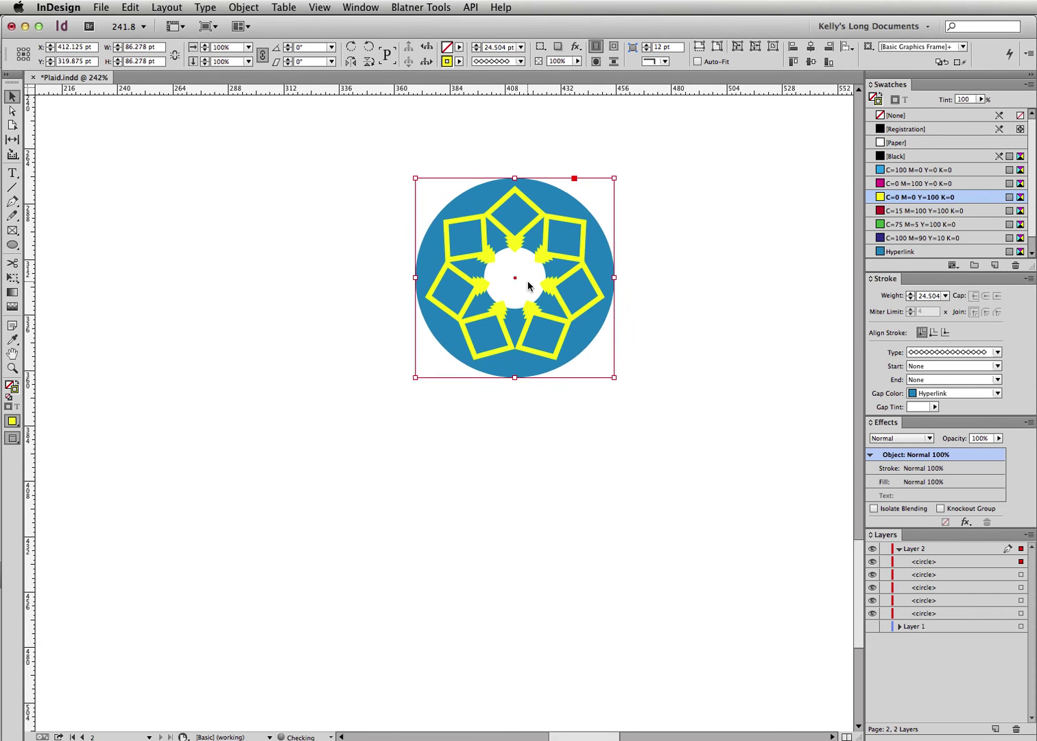
key(super+period)
key(super+period)
key(super+period)
key(super+period)
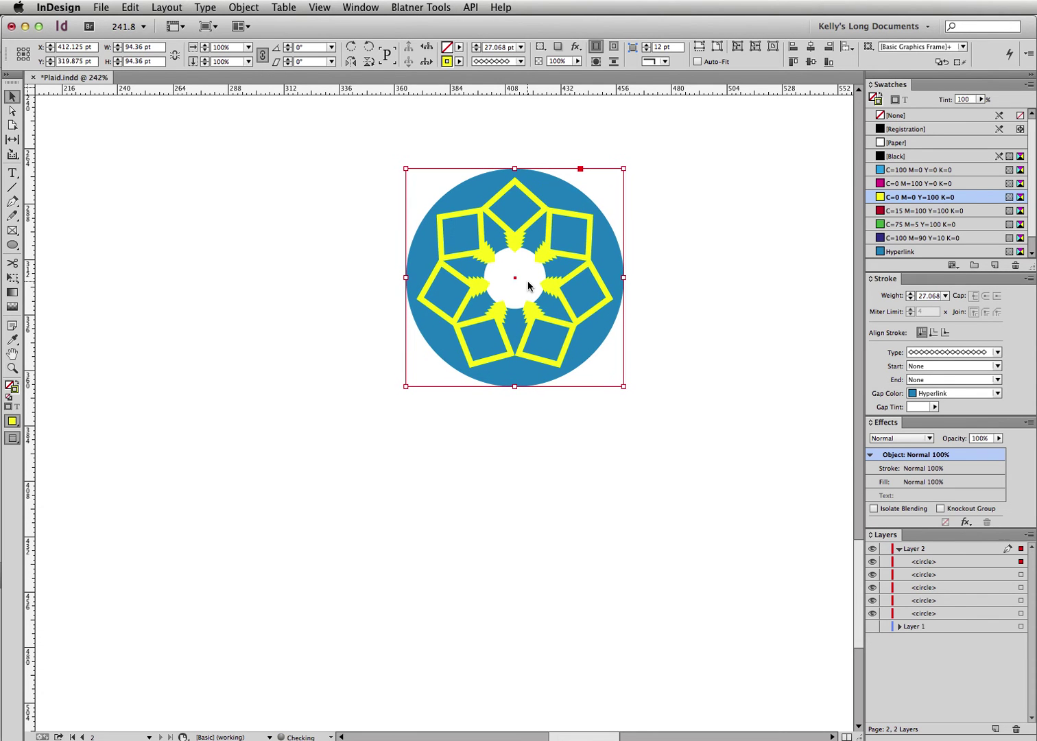
key(super+alt+shift+v)
key(super+period)
key(super+period)
key(super+period)
key(super+period)
key(super+period)
key(super+period)
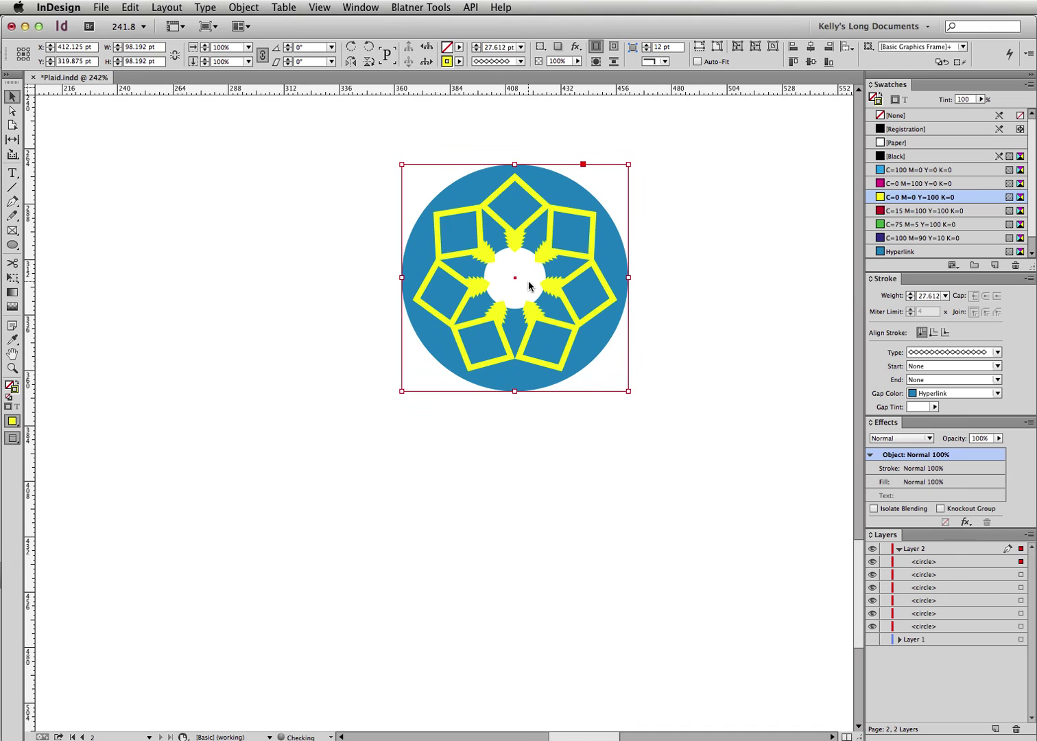
key(super+period)
key(super+period)
key(super+period)
key(super+period)
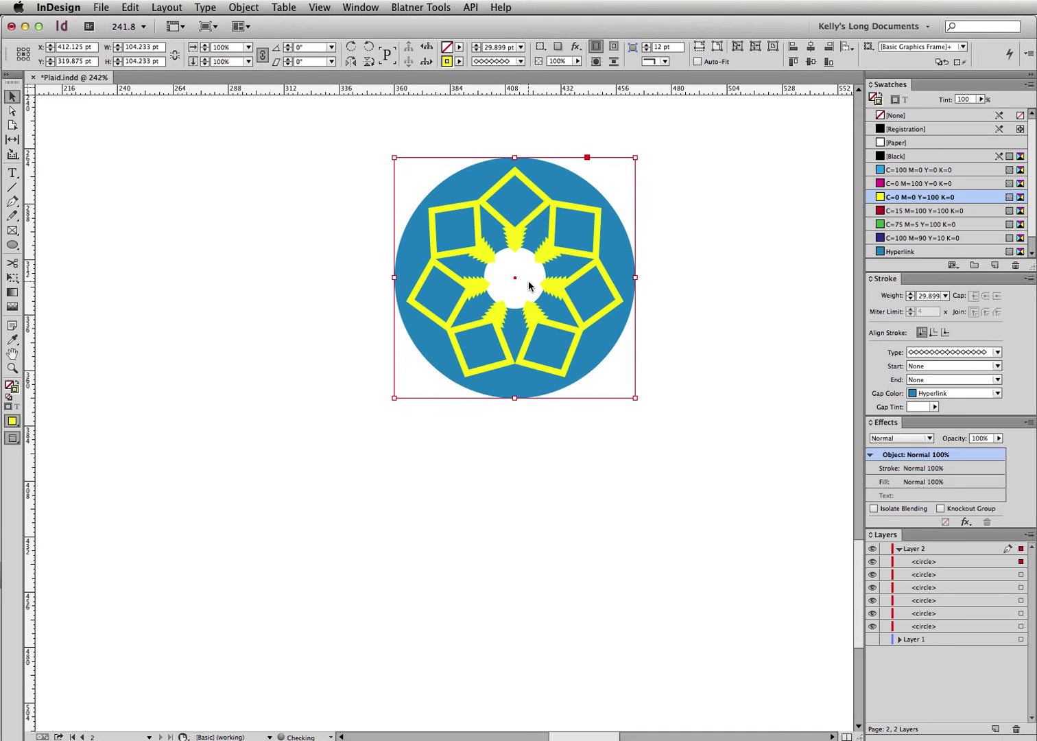
key(super+alt+shift+v)
key(super+period)
key(super+period)
key(super+period)
key(super+period)
key(super+period)
key(super+period)
key(super+period)
key(super+period)
key(super+period)
key(super+period)
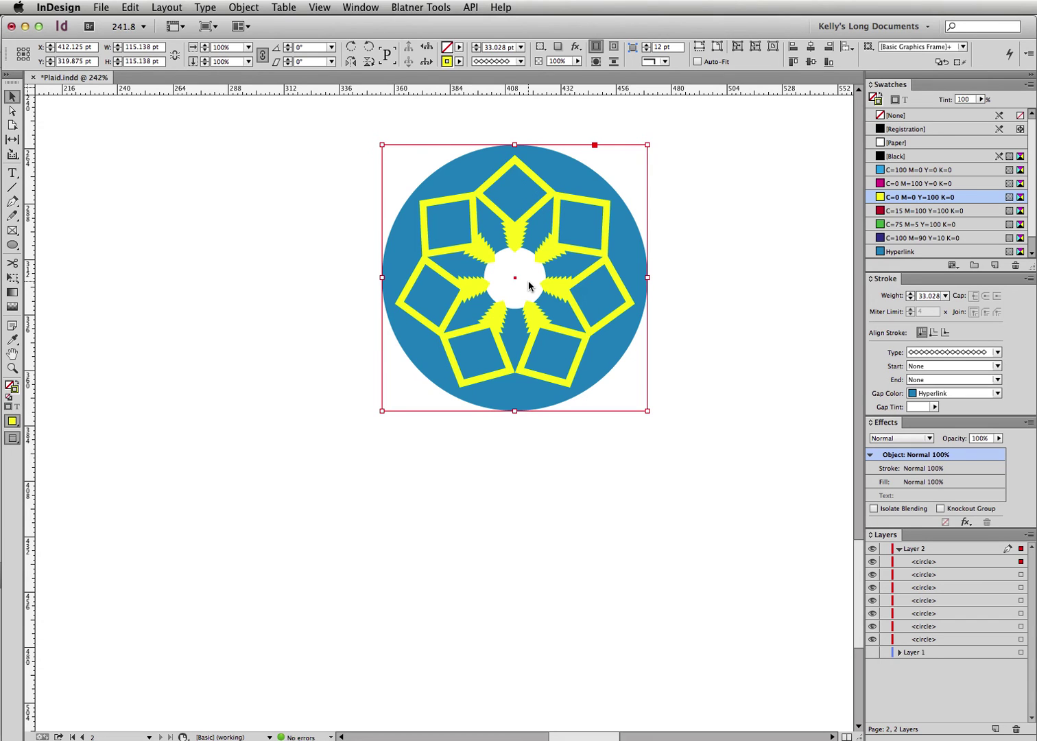
key(super+alt+shift+v)
key(super+period)
key(super+period)
key(super+period)
key(super+period)
key(super+period)
key(super+period)
key(super+period)
key(super+period)
key(super+period)
key(super+period)
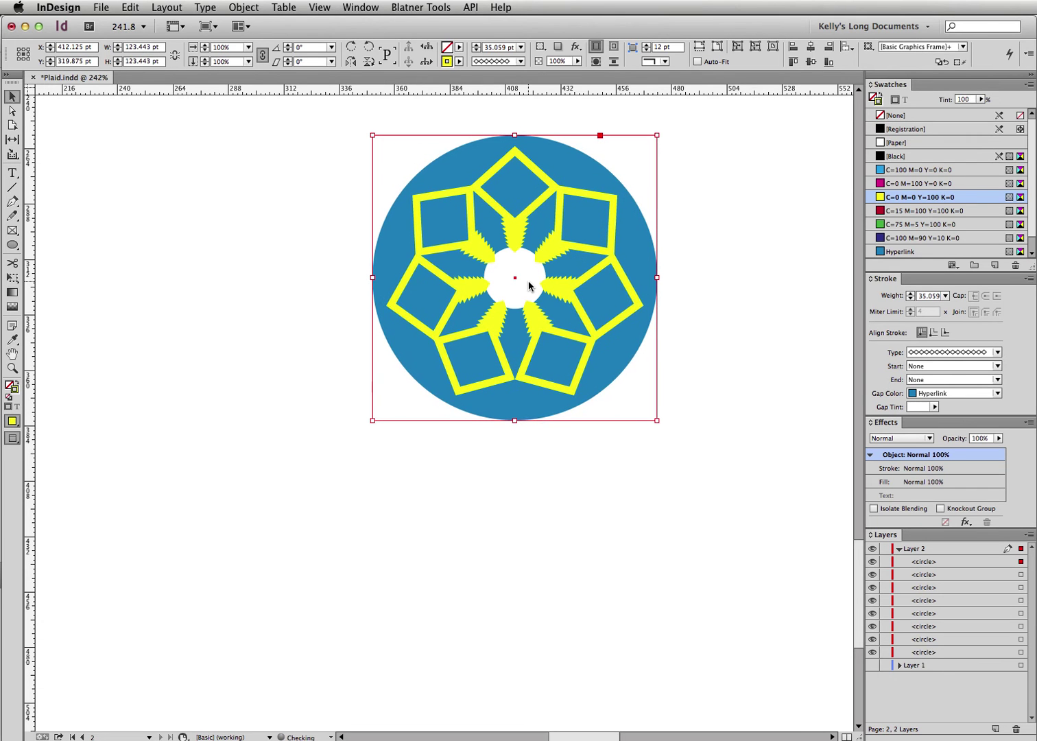
key(super+alt+shift+v)
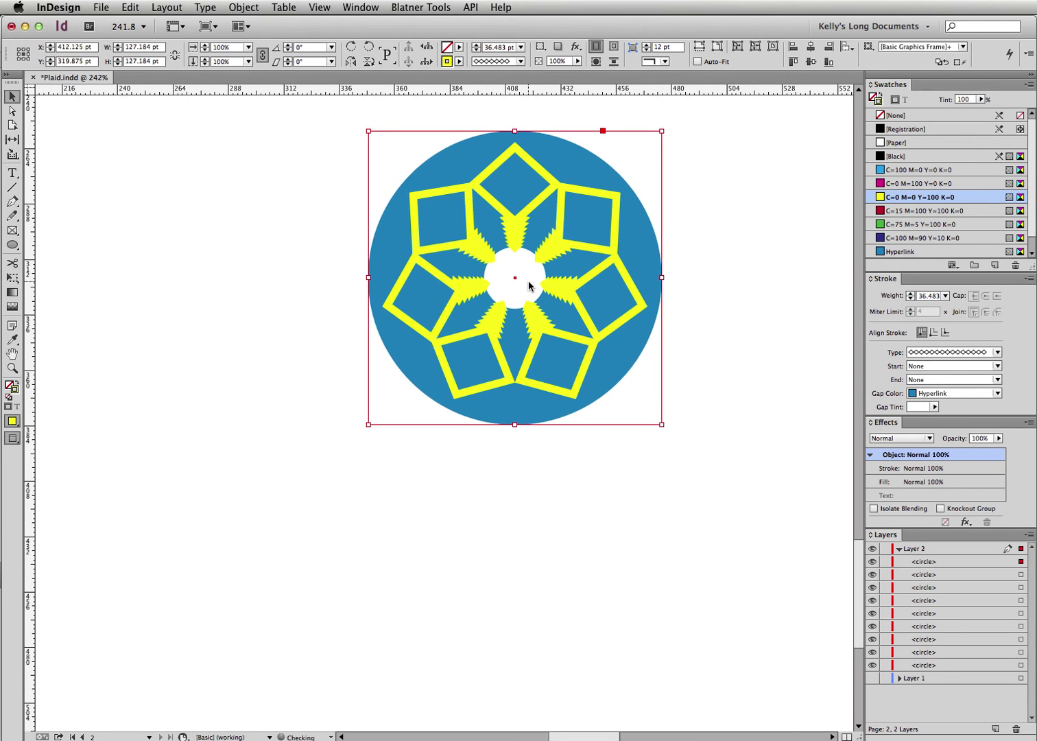
key(super+period)
key(super+period)
key(super+period)
key(super+period)
key(super+period)
key(super+period)
key(super+period)
key(super+period)
key(super+period)
key(super+period)
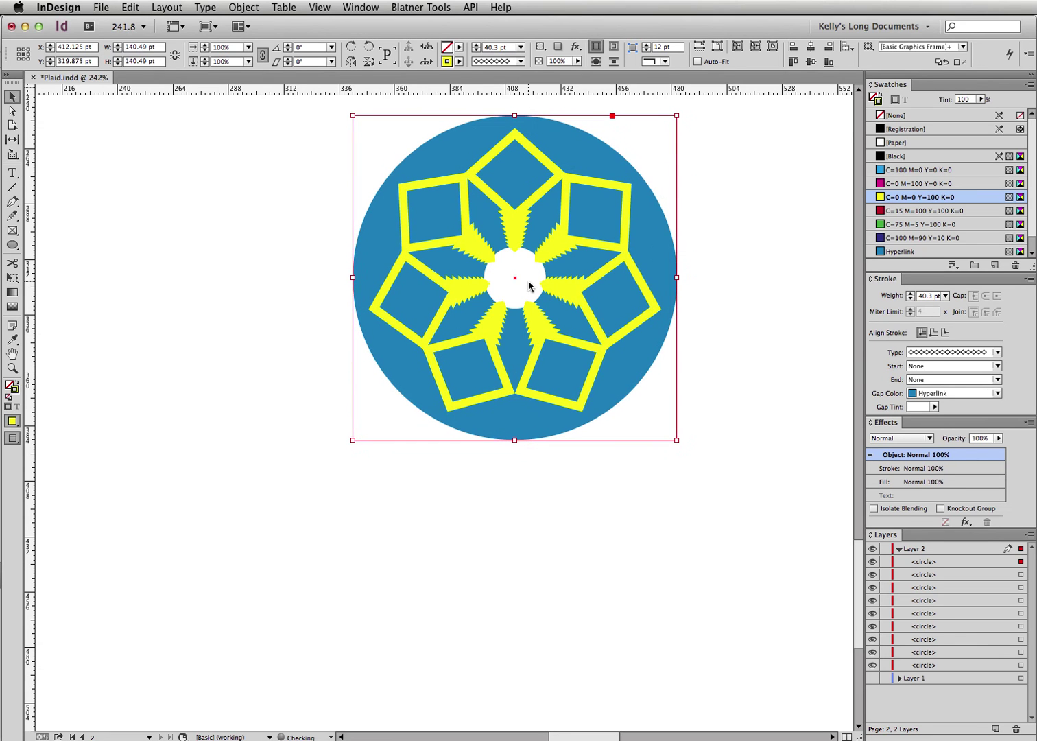
drag(185, 191, 645, 475)
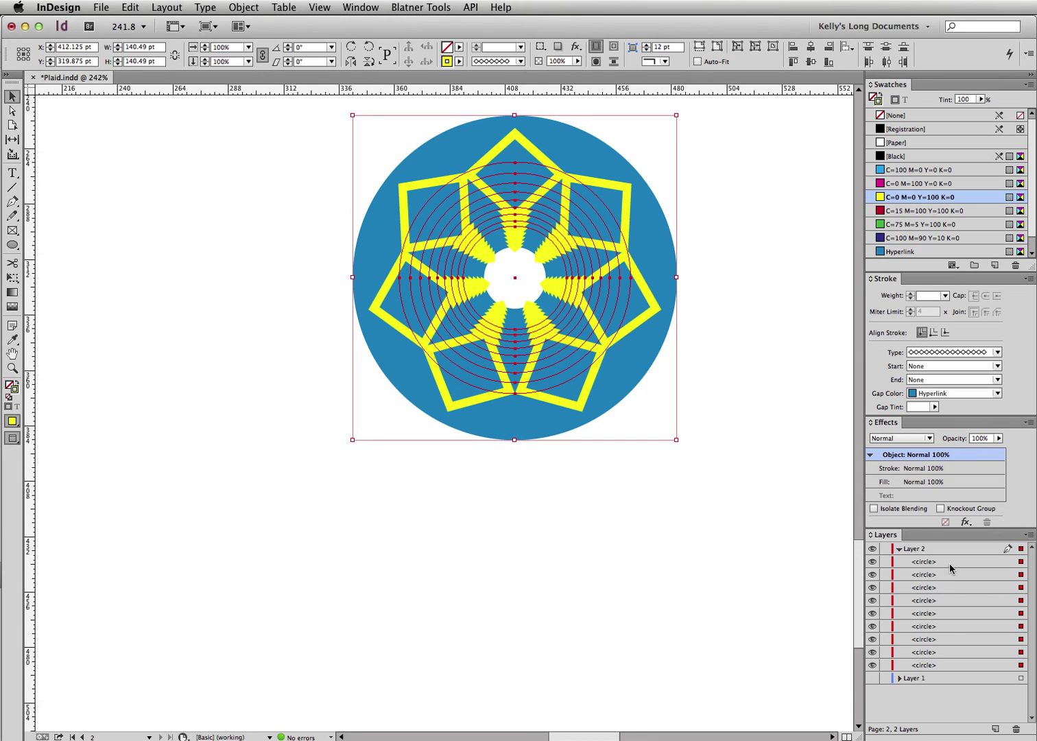
click(1006, 568)
click(831, 559)
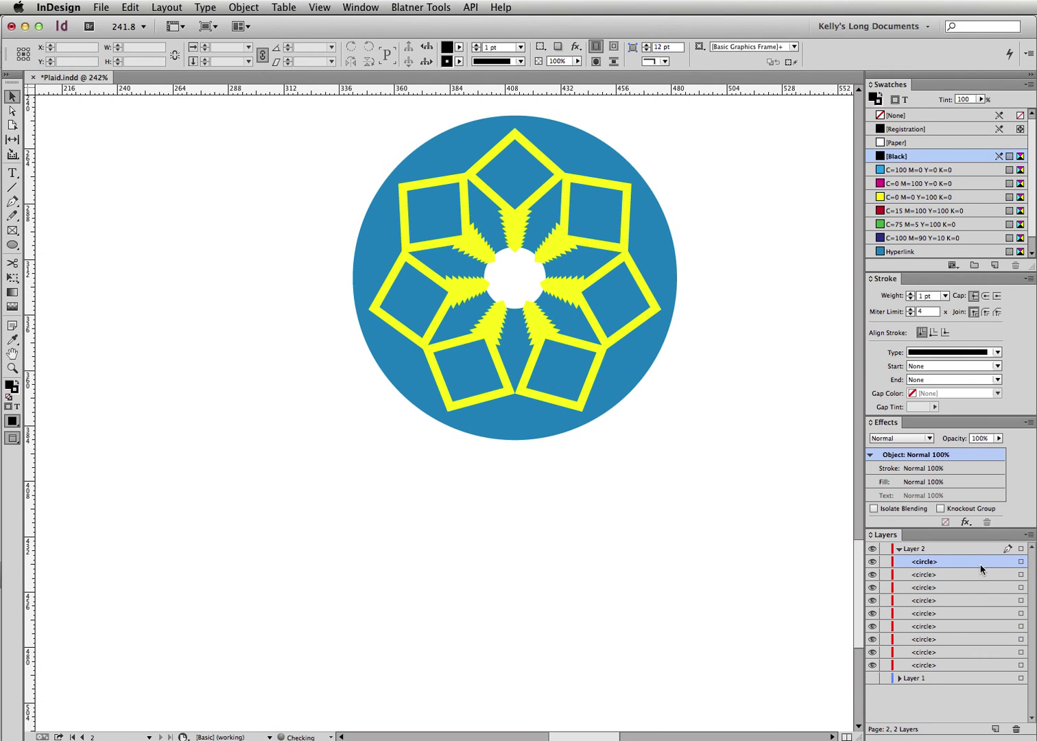
click(1020, 561)
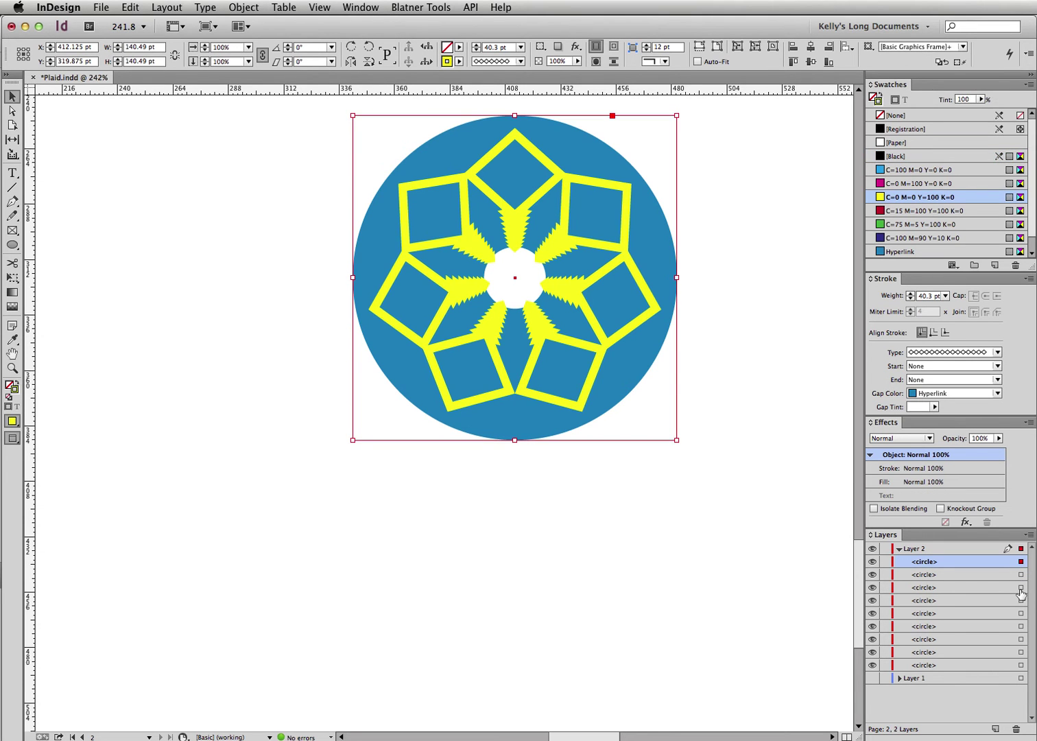
click(1020, 613)
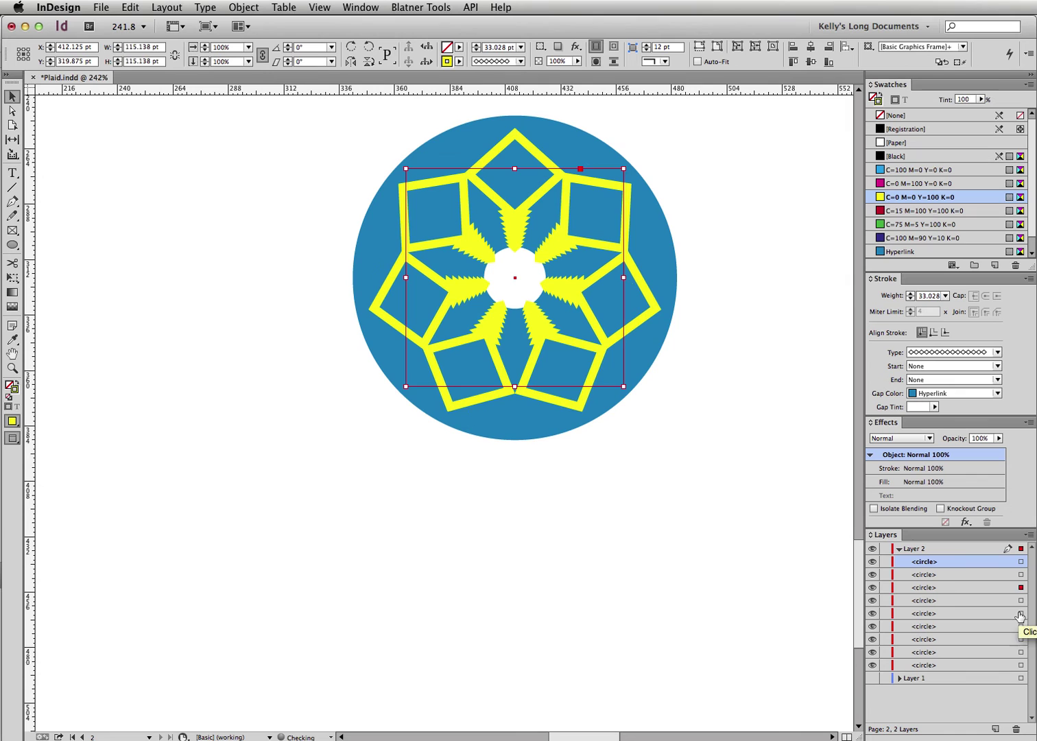
click(1021, 665)
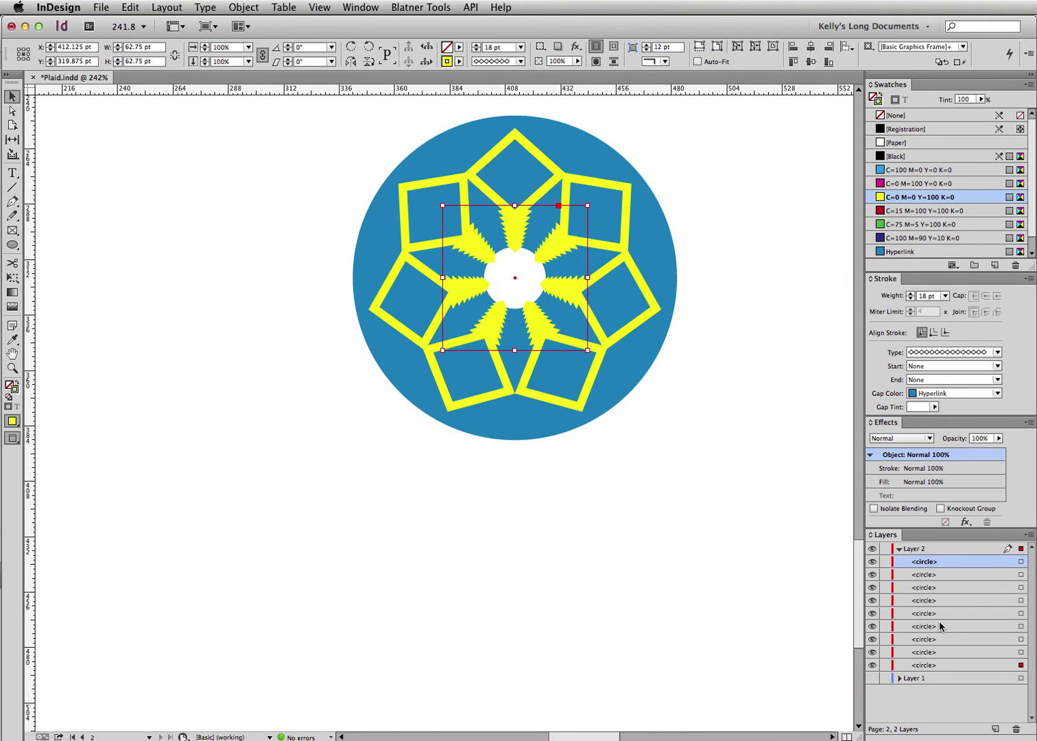
click(1020, 562)
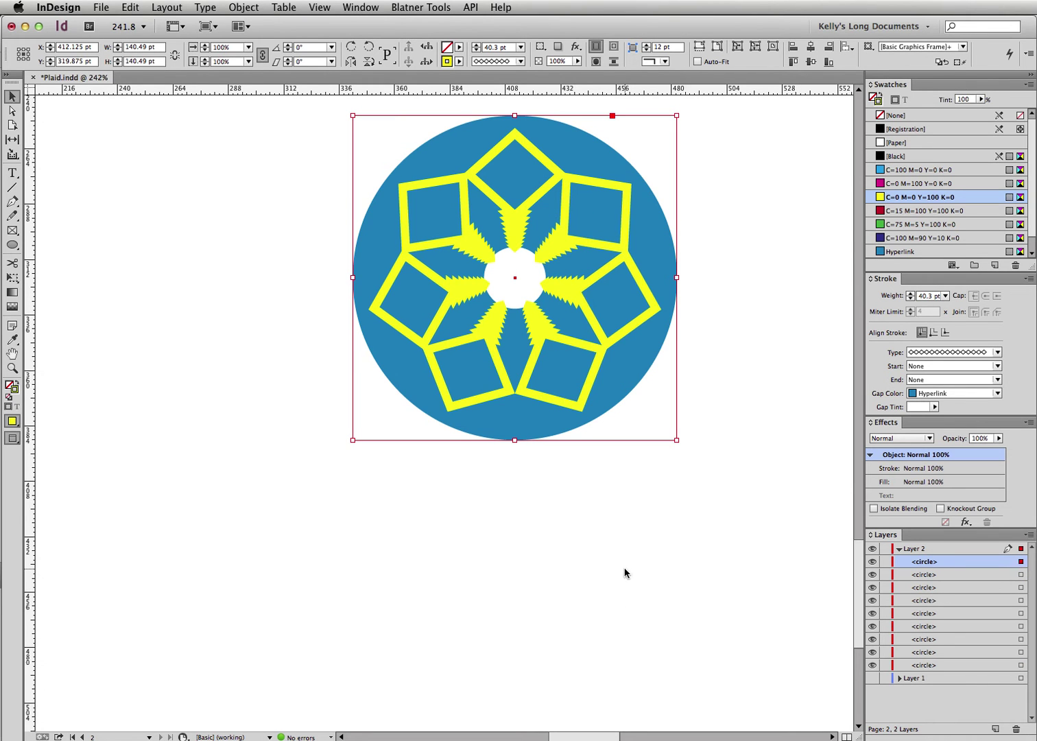
- Select all the circles and try Multiply, Screen, Overlay, Soft Light and Lighten blending
drag(444, 571, 536, 290)
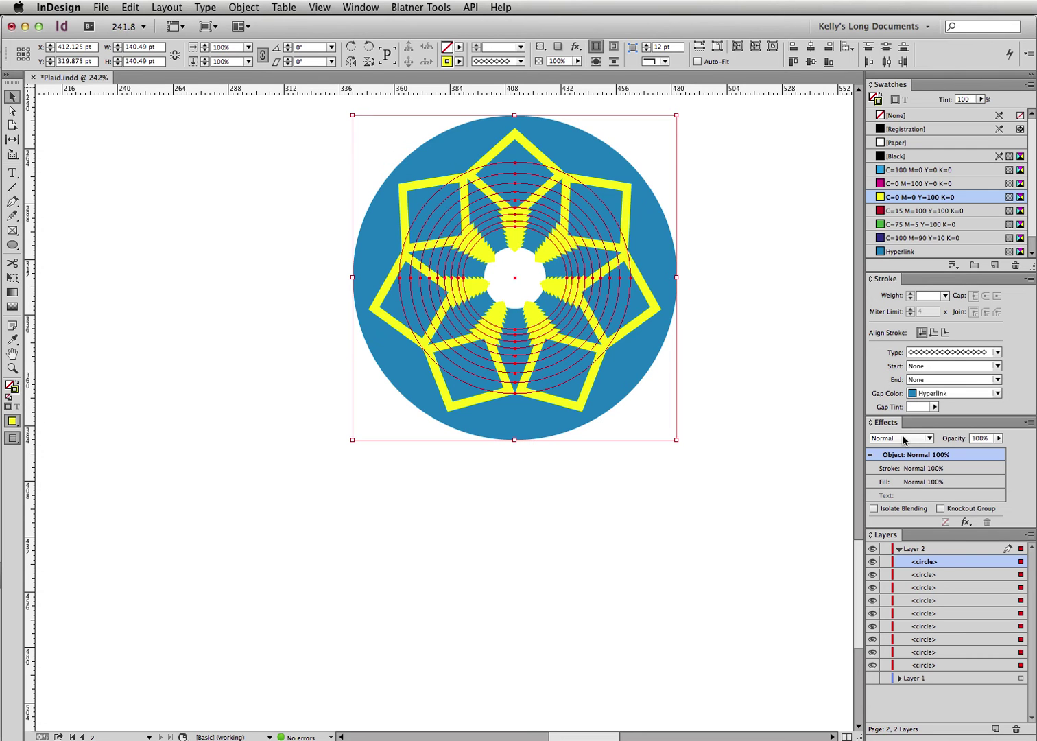
key(Down)
key(Down)
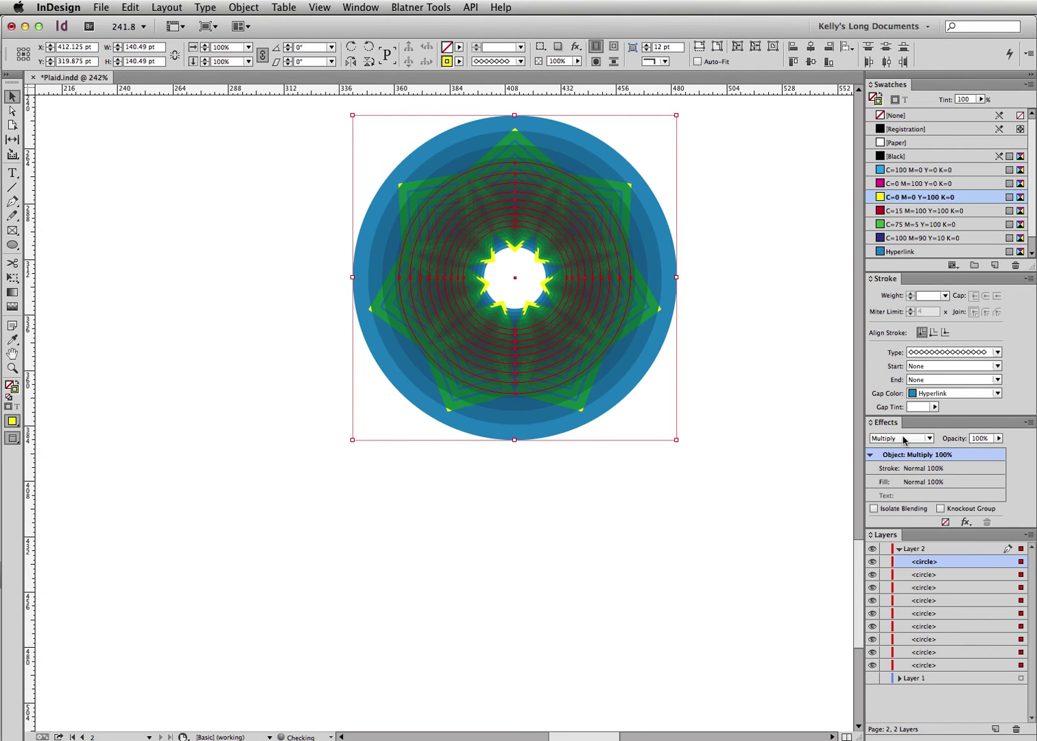
key(Down)
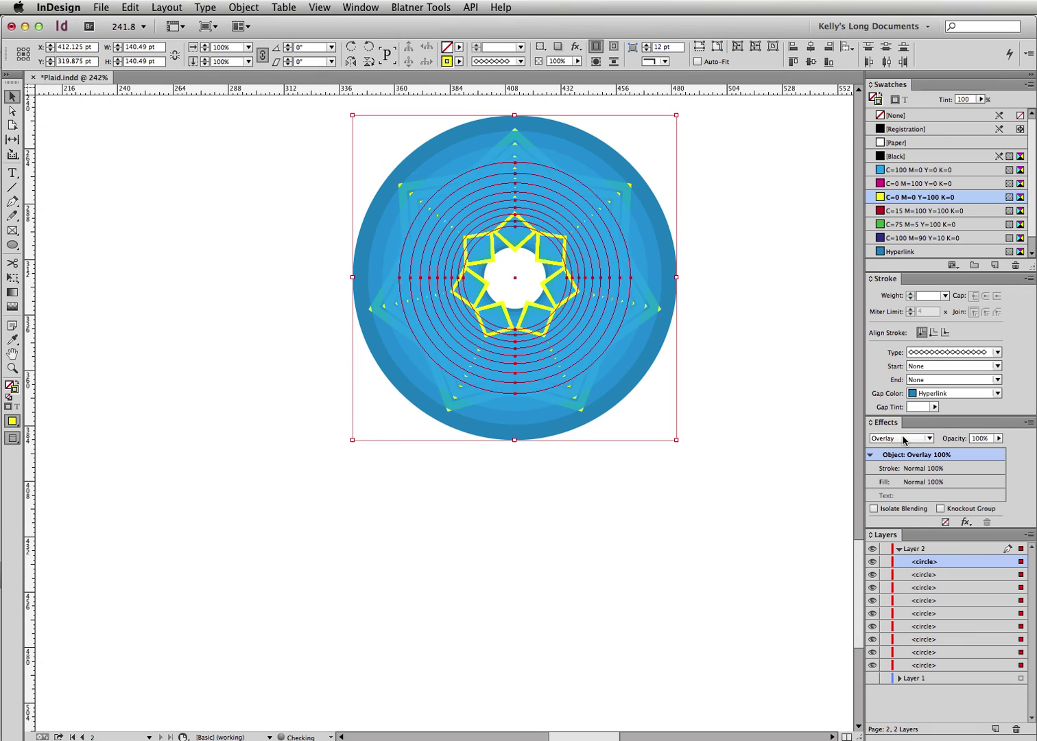
key(Down)
key(Down)
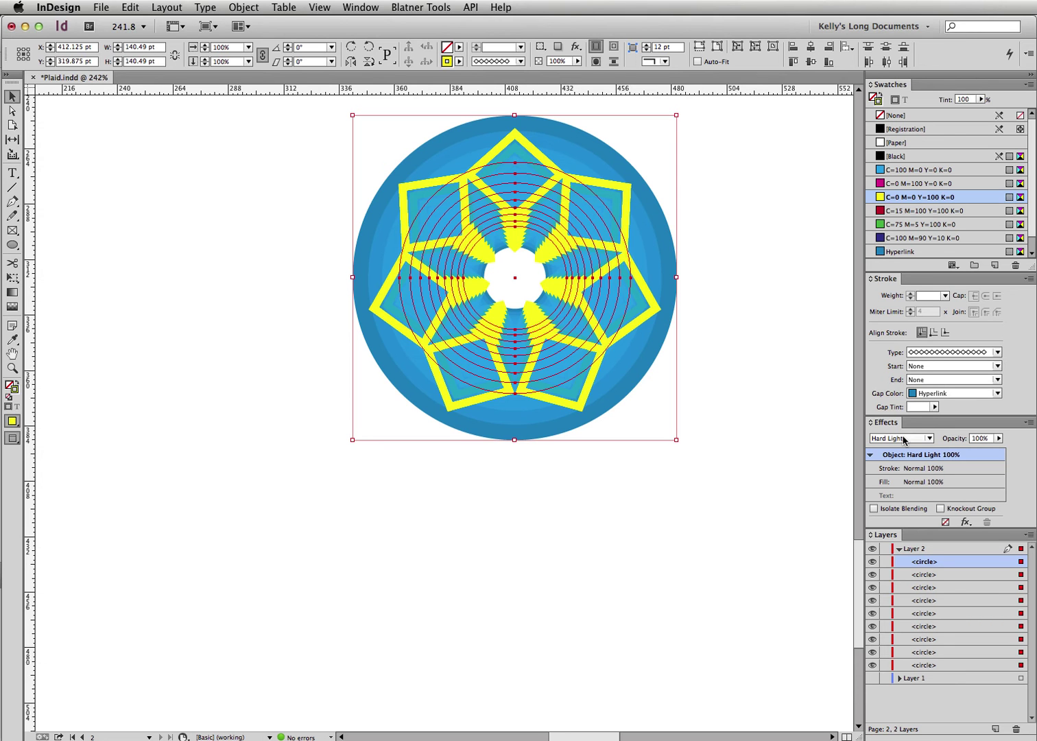
key(Down)
key(Down)
key(Down)
key(Down)
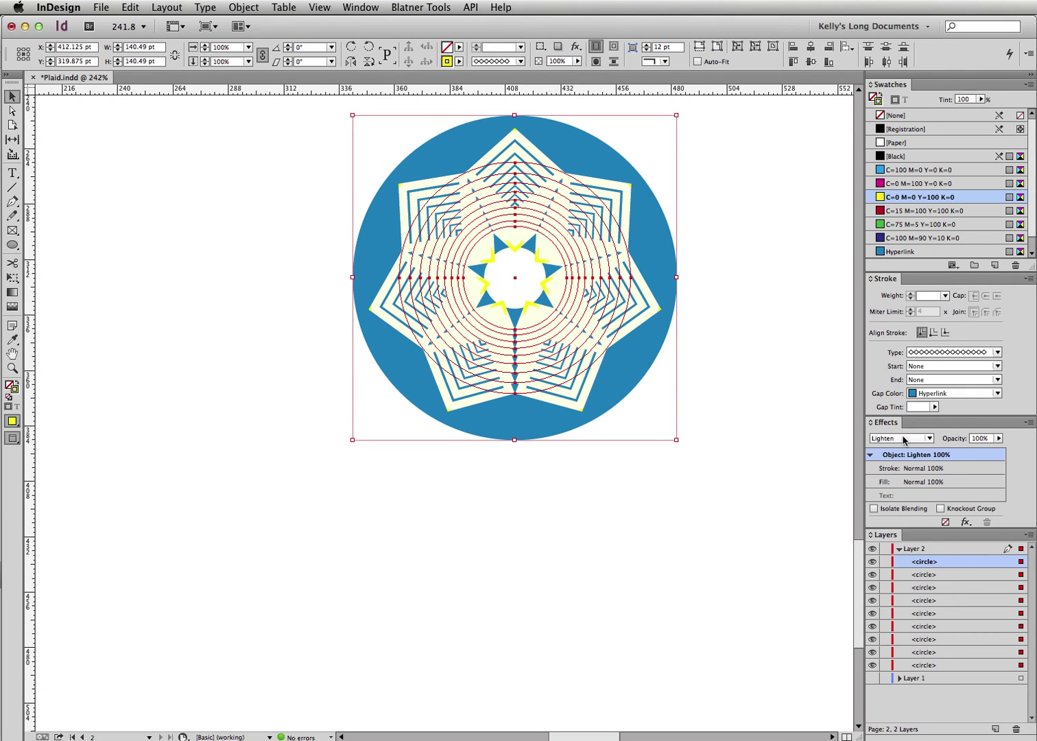
click(904, 440)
click(914, 484)
click(892, 440)
click(904, 498)
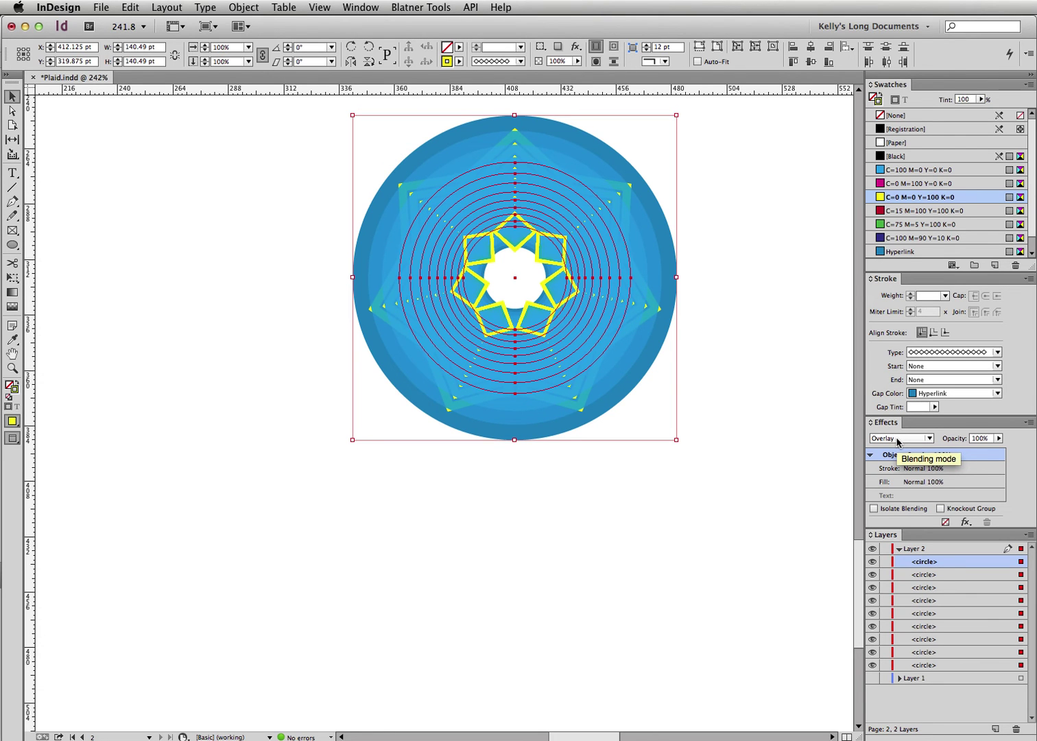
- Step the blending through Hard Light, Color Dodge, Lighten and Difference, reselecting the circles to preview
key(Down)
key(Down)
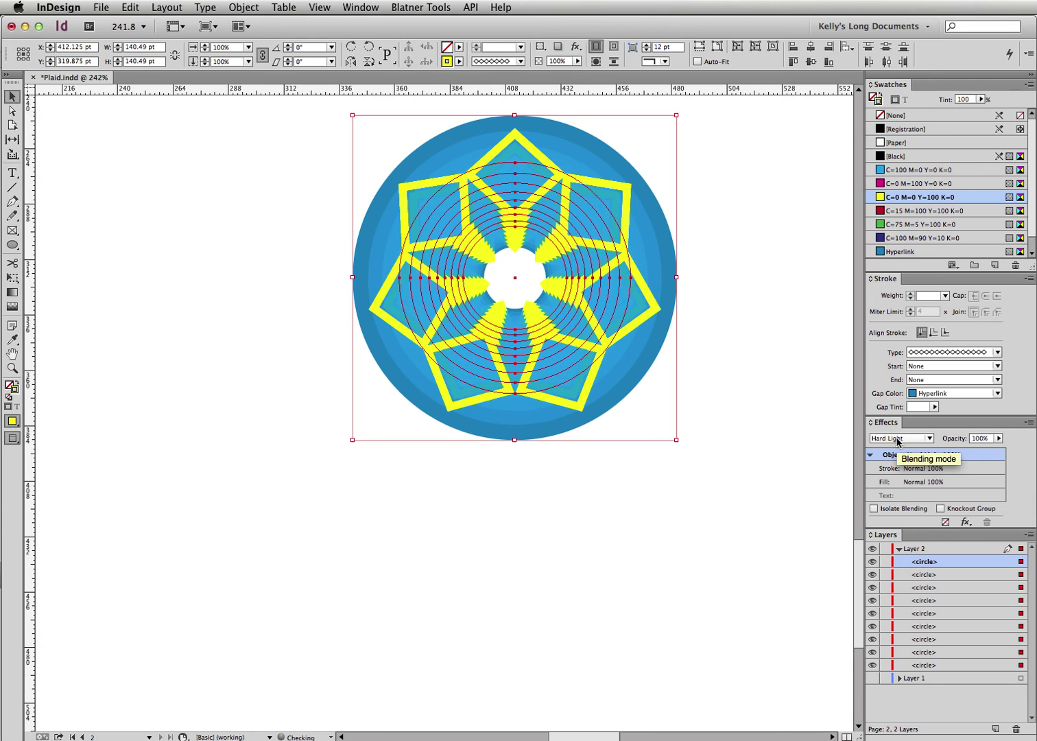
key(Down)
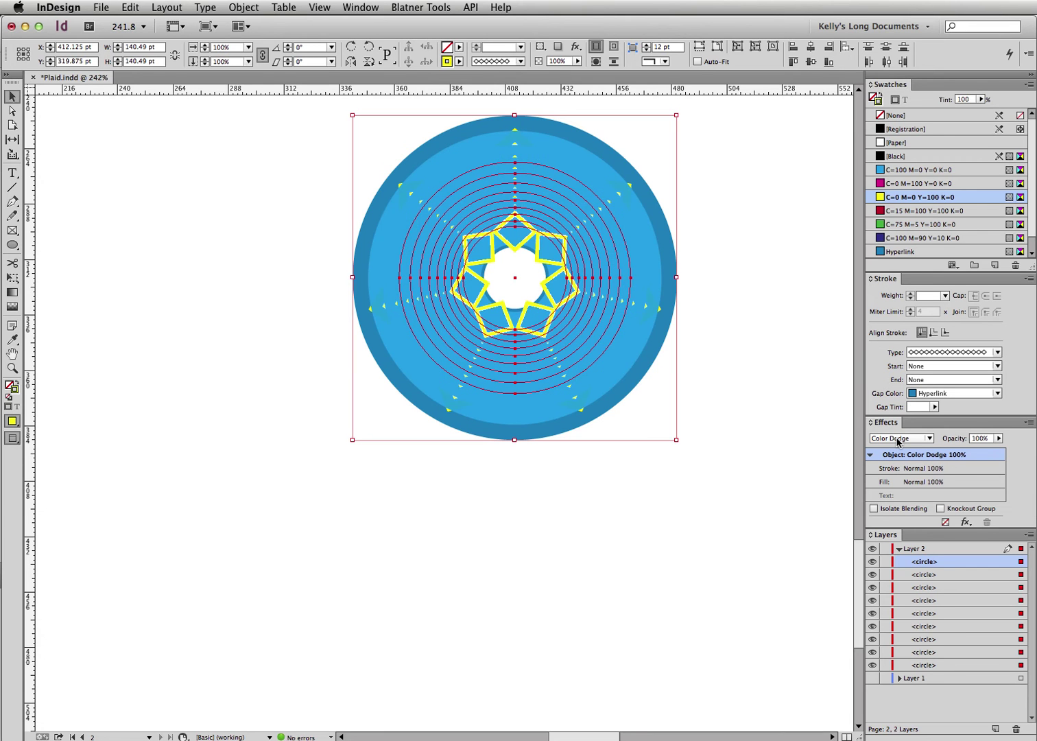
key(Down)
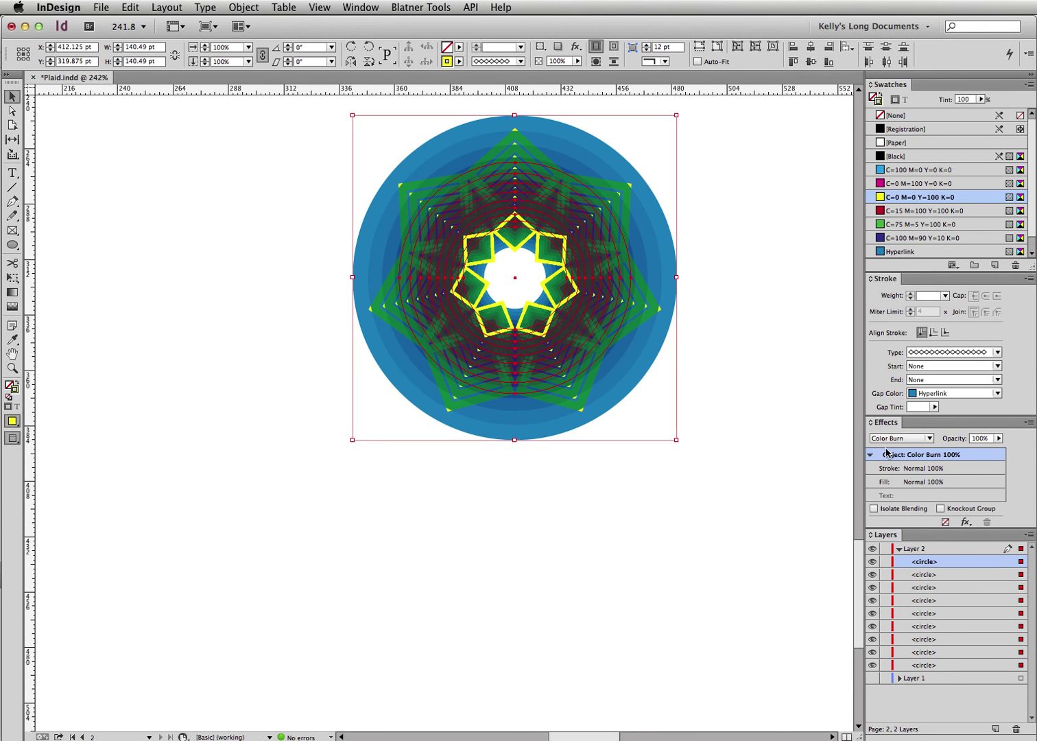
click(759, 491)
drag(759, 491, 658, 439)
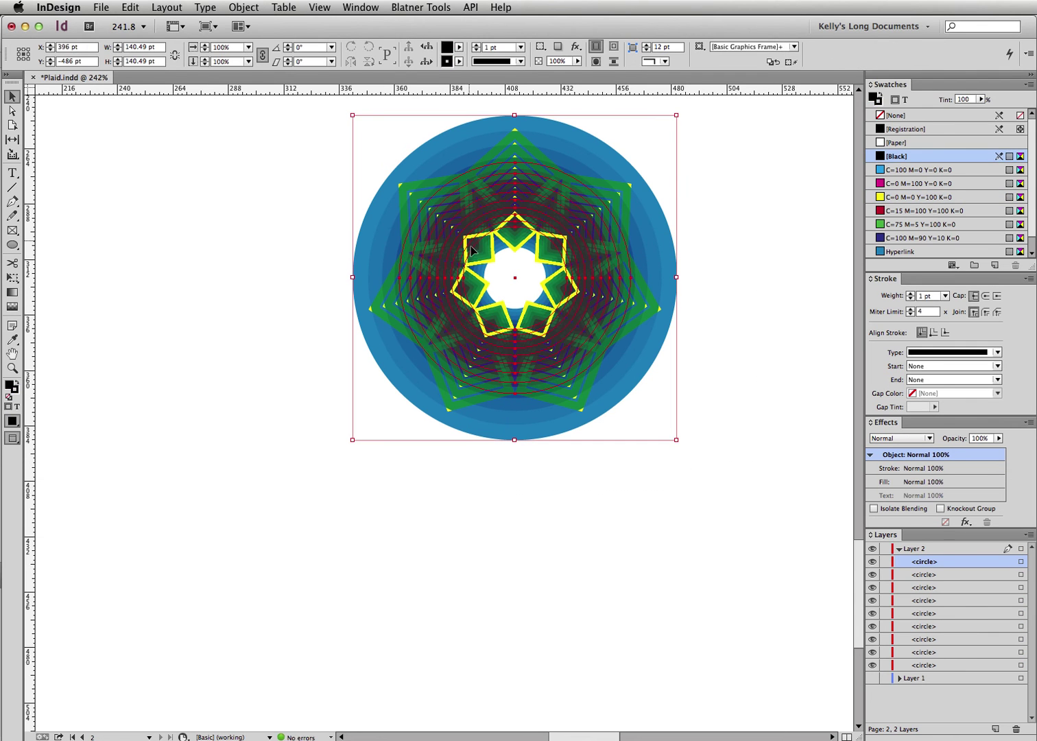
key(Down)
key(Down)
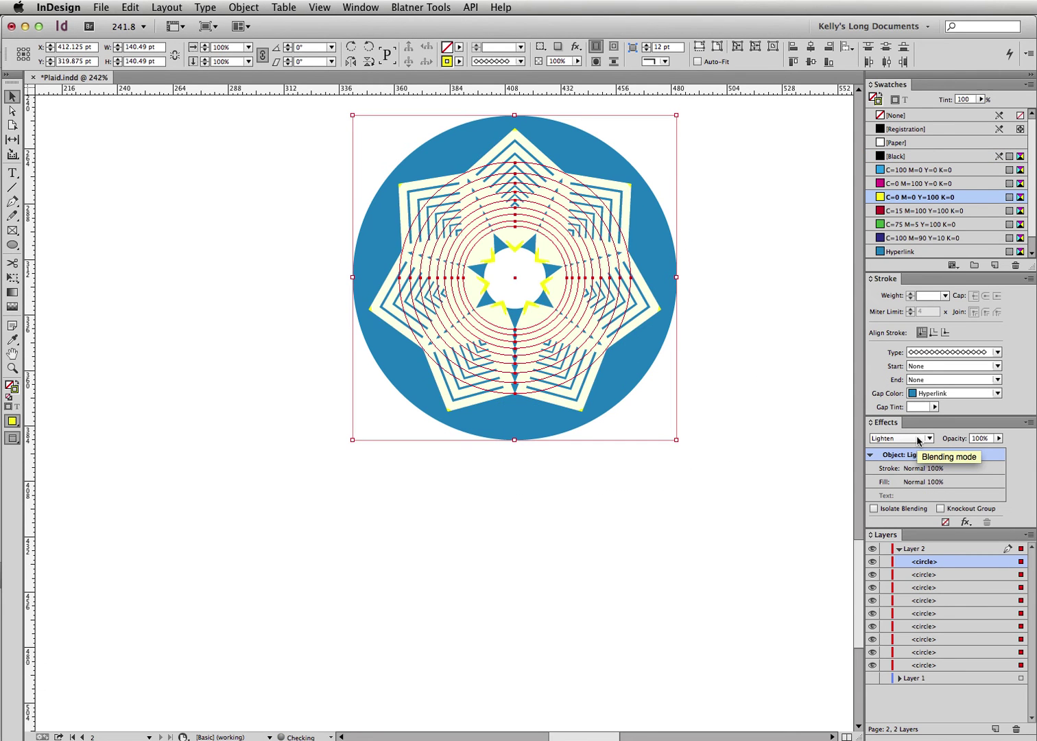
key(Down)
key(Down)
key(Down)
key(Down)
key(Down)
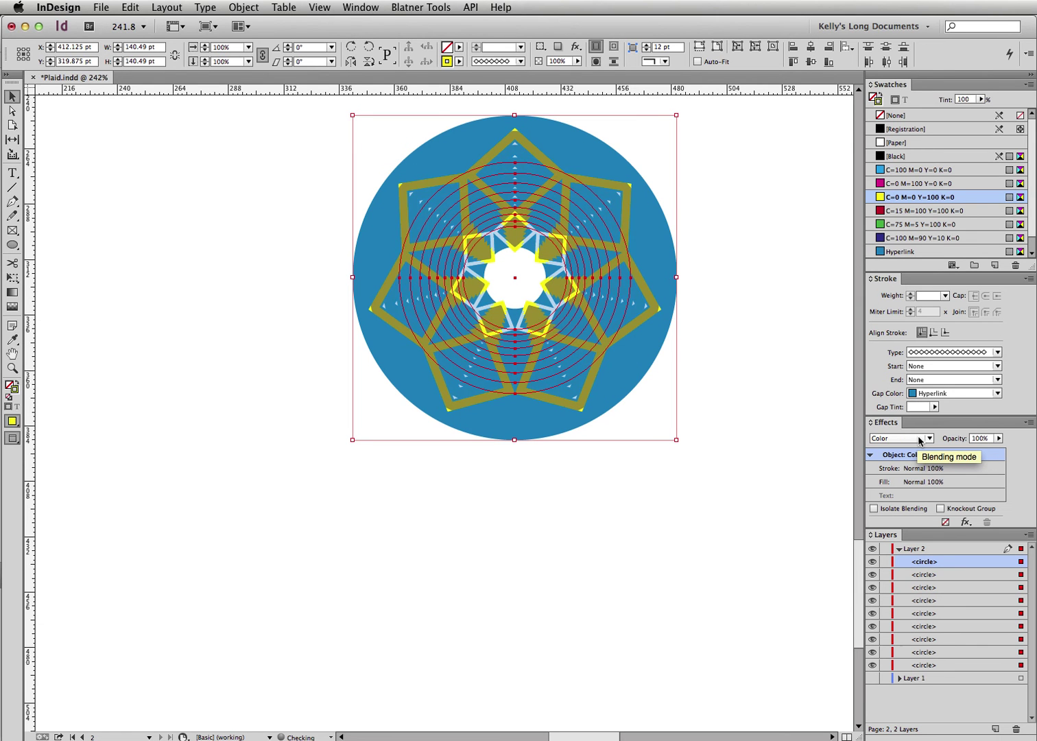
click(979, 439)
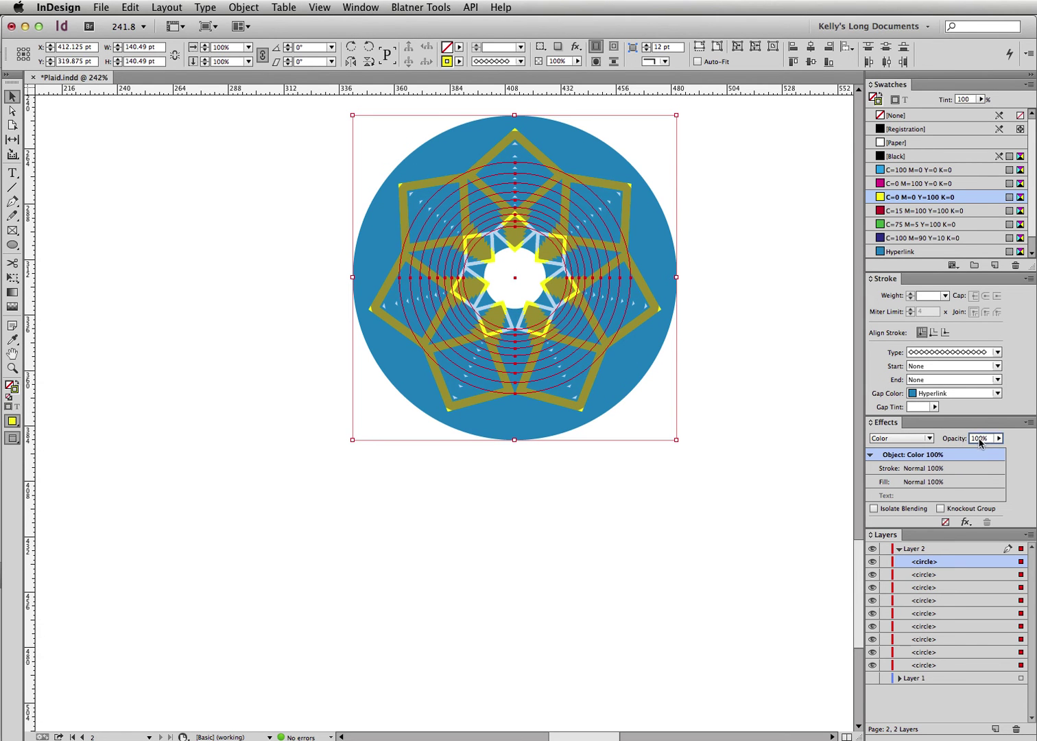
text(5)
key(Return)
click(720, 461)
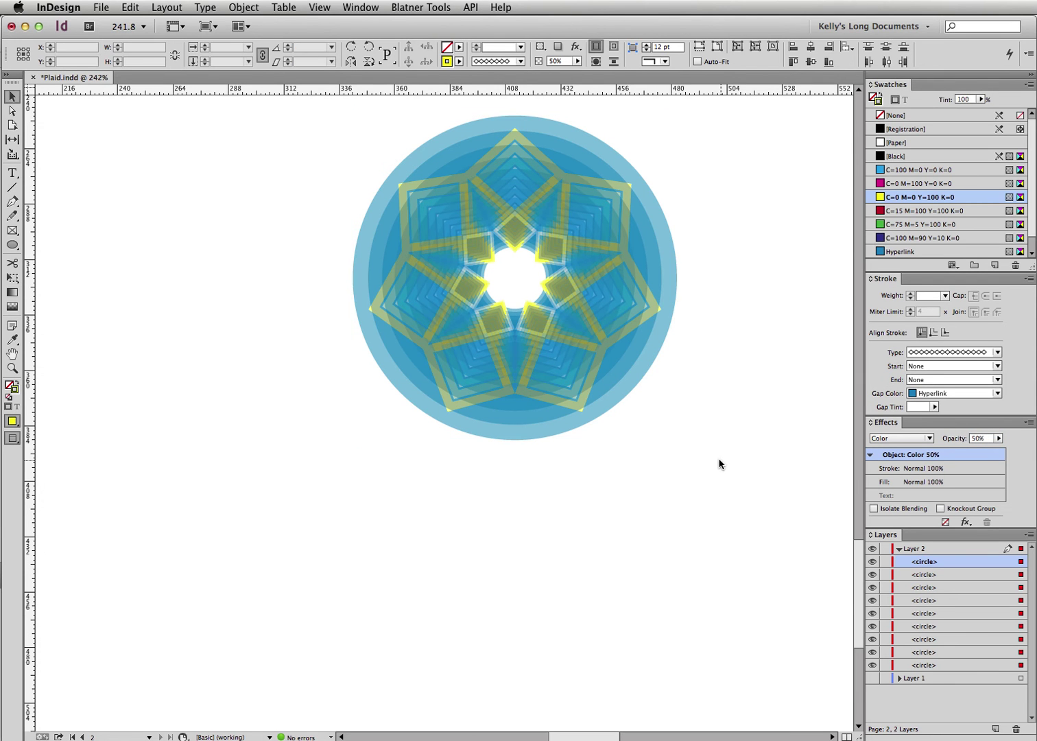
drag(636, 522, 509, 318)
drag(627, 469, 489, 256)
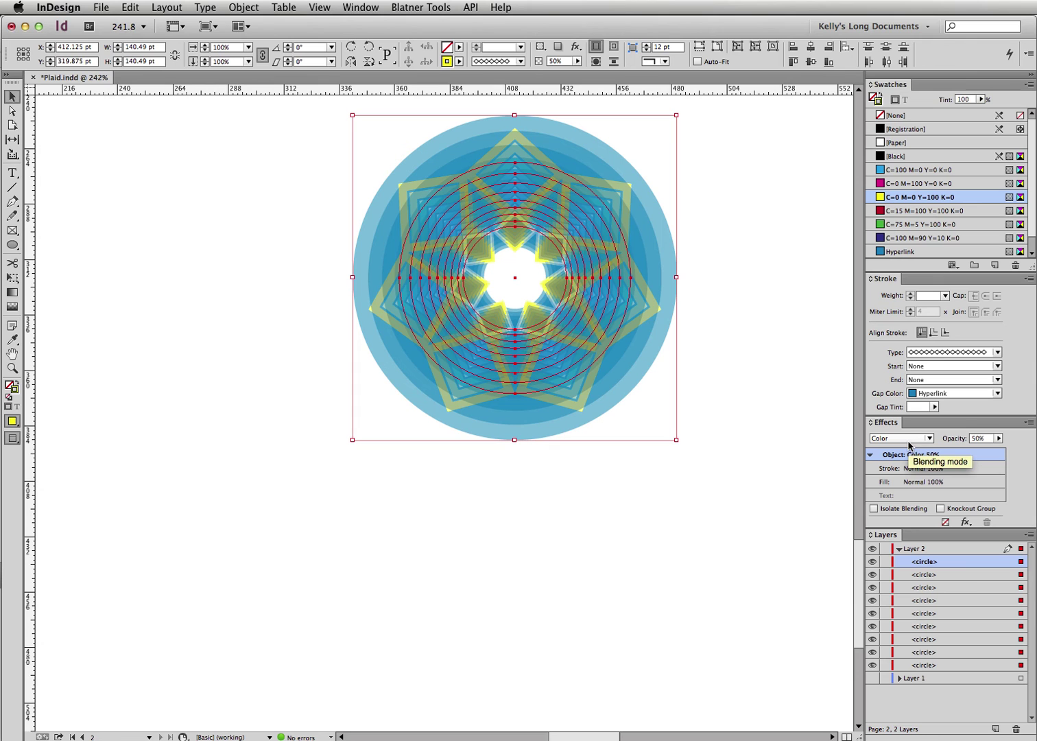
click(998, 438)
- Restore 100% opacity, try Saturation, Lighten, Color Dodge and Soft Light, and settle on Hard Light
drag(965, 453, 1003, 452)
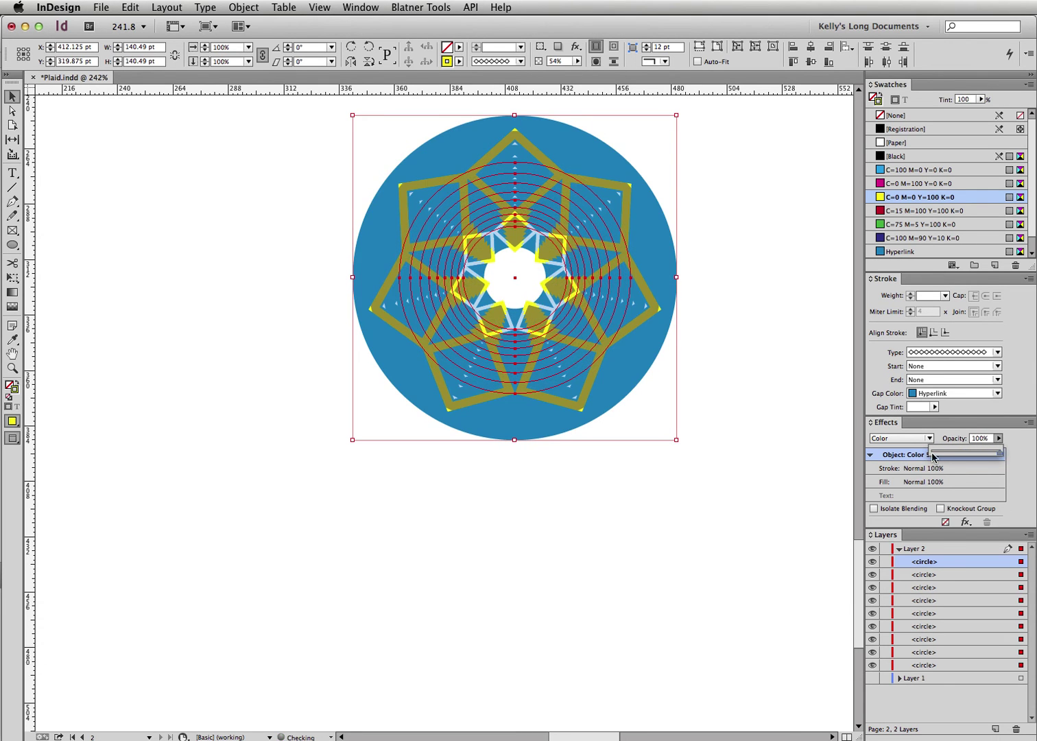
click(912, 439)
click(845, 642)
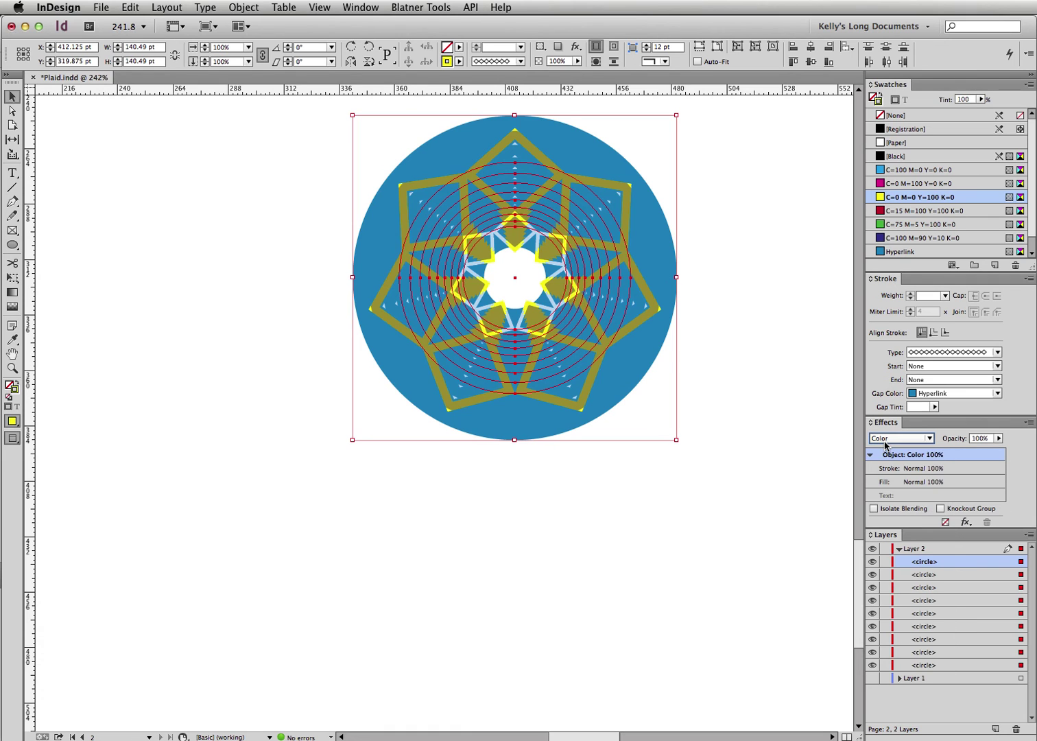
key(Up)
key(Up)
key(Up)
key(Up)
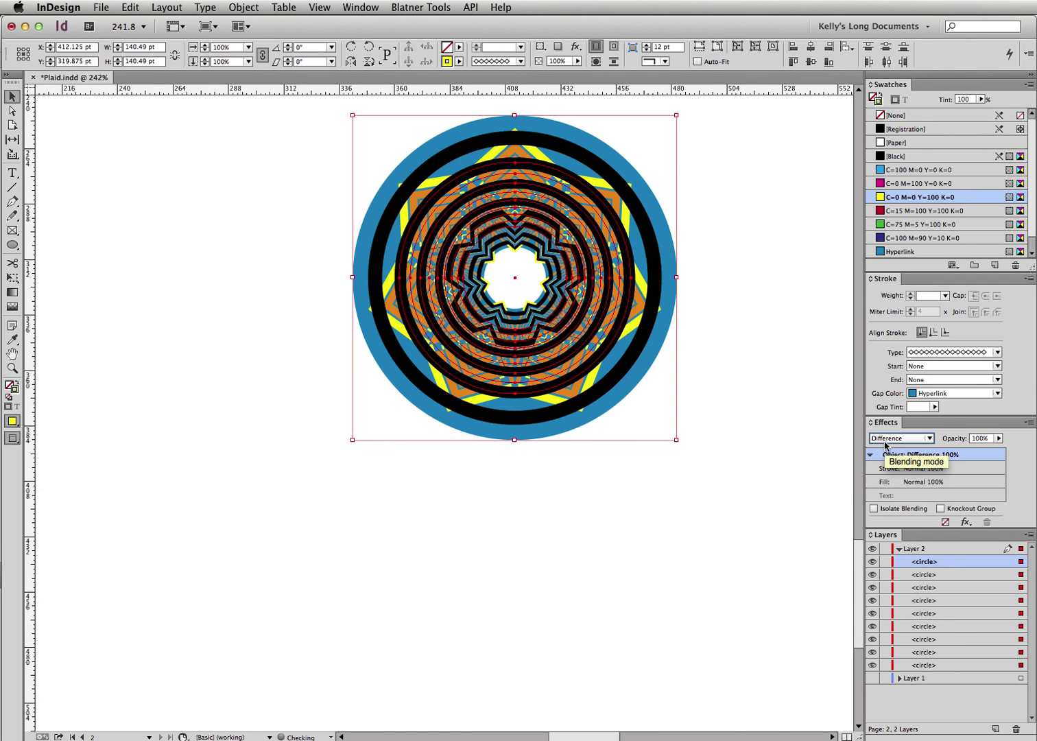
key(Up)
key(Up)
key(Up)
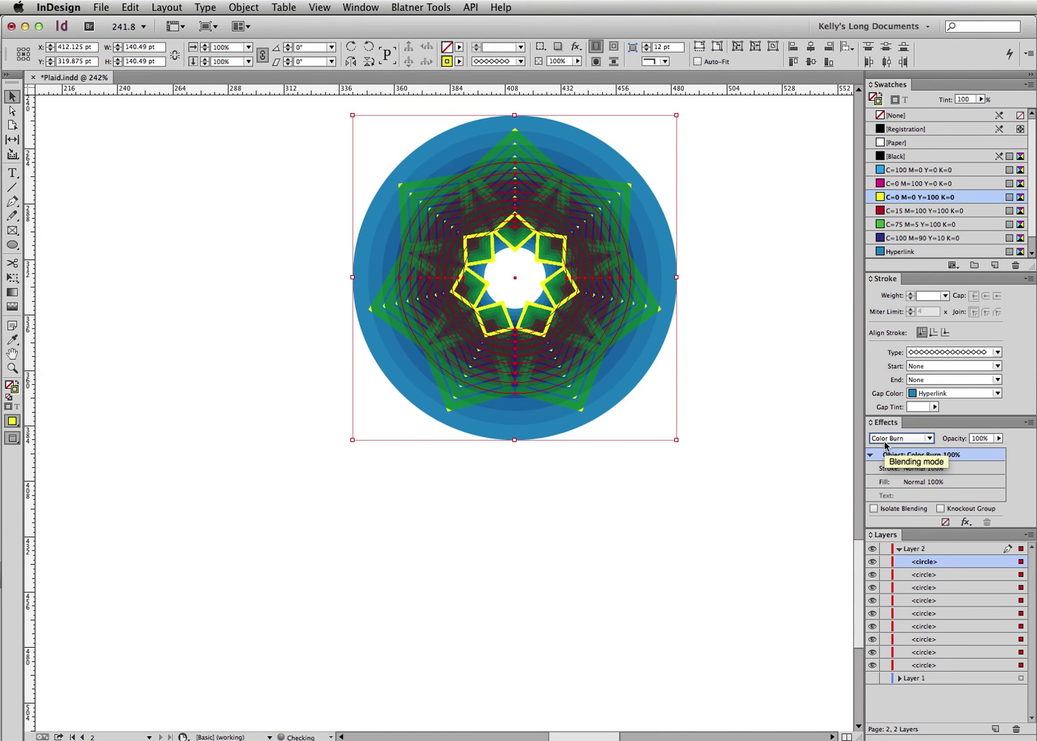
key(Up)
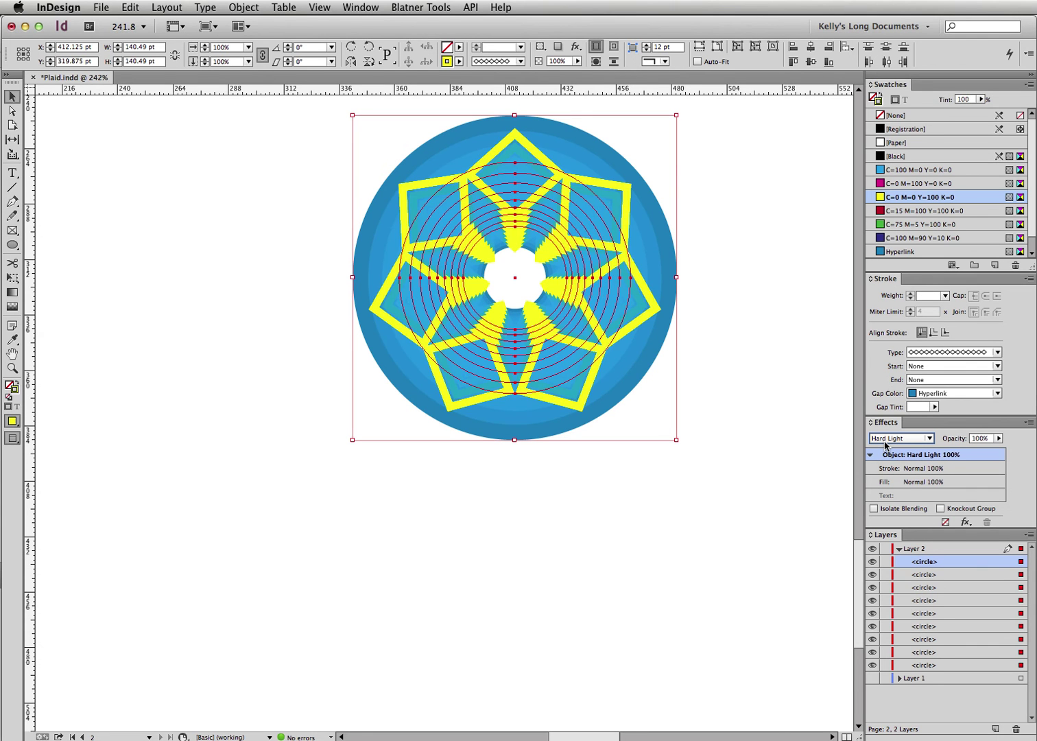
key(Up)
key(Down)
key(Up)
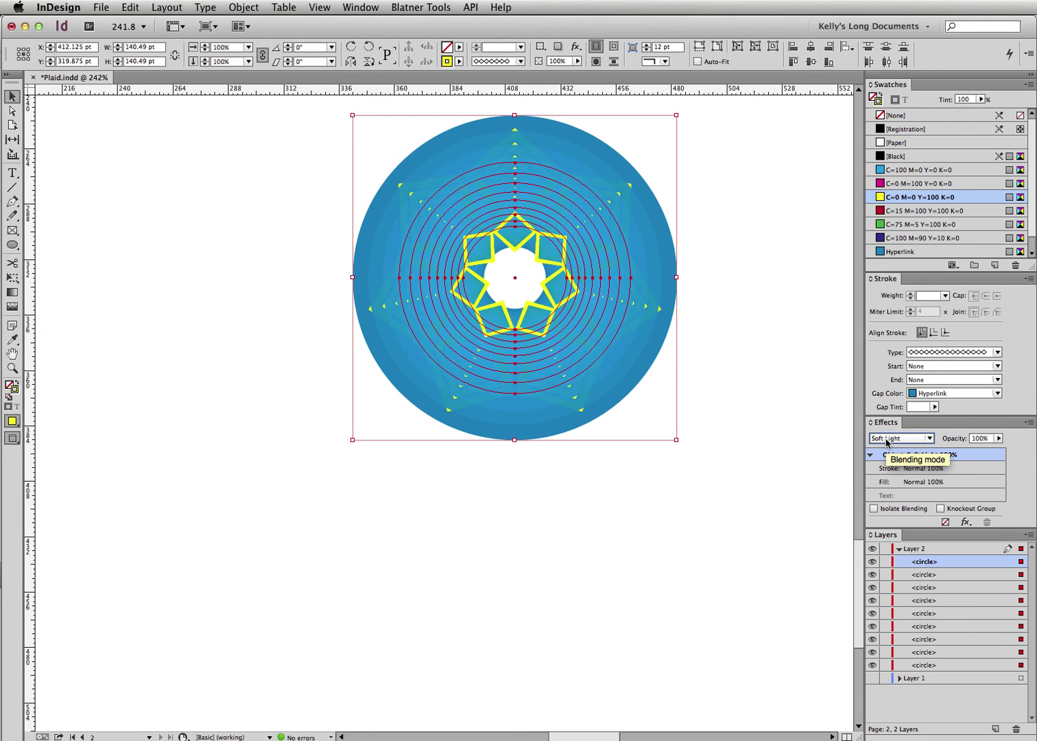
key(Down)
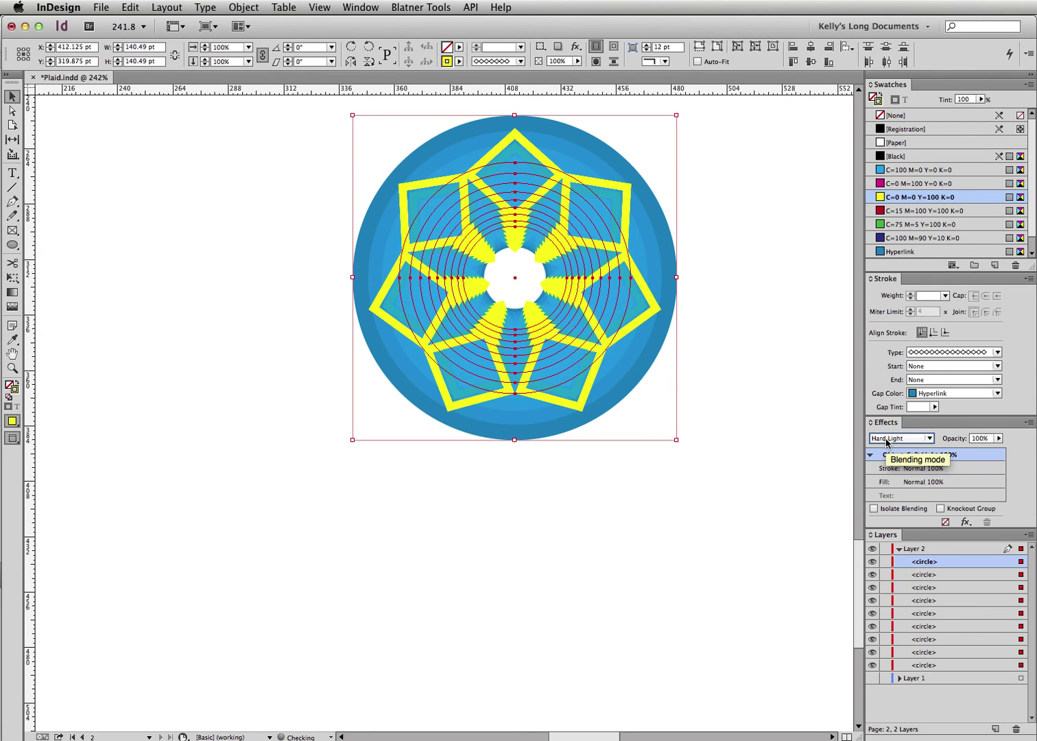
- Try Paper, green and dark blue on the circles' strokes, ending on C=0 M=100 Y=0 K=0 magenta
click(895, 142)
click(897, 184)
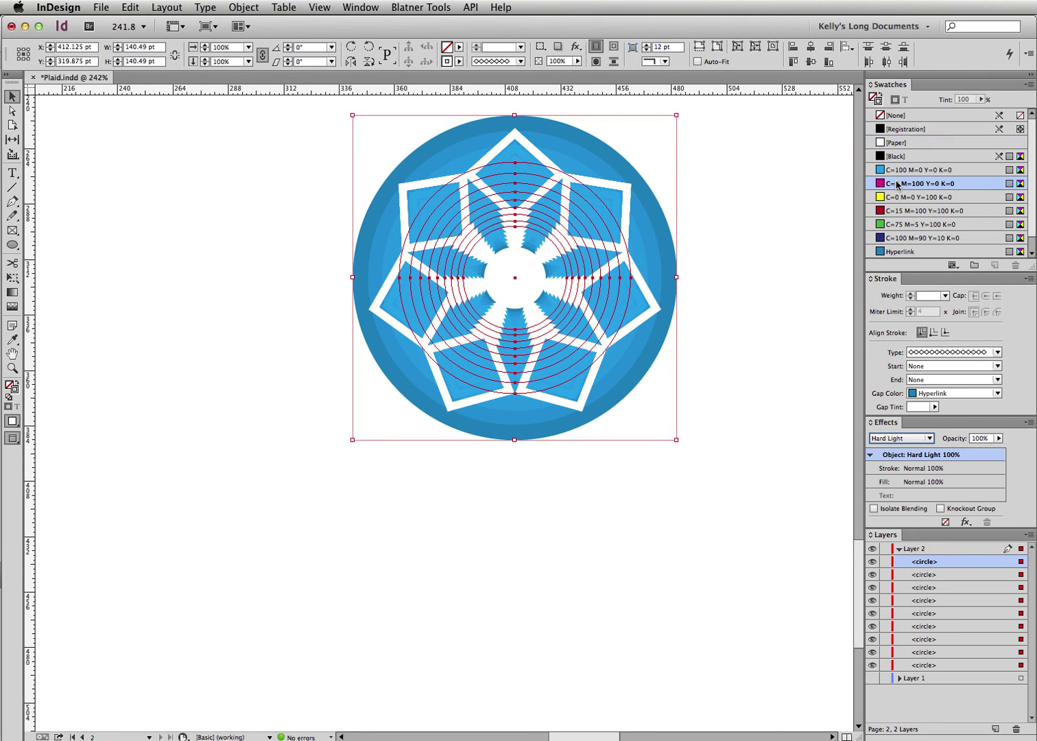
click(784, 228)
drag(562, 302, 306, 520)
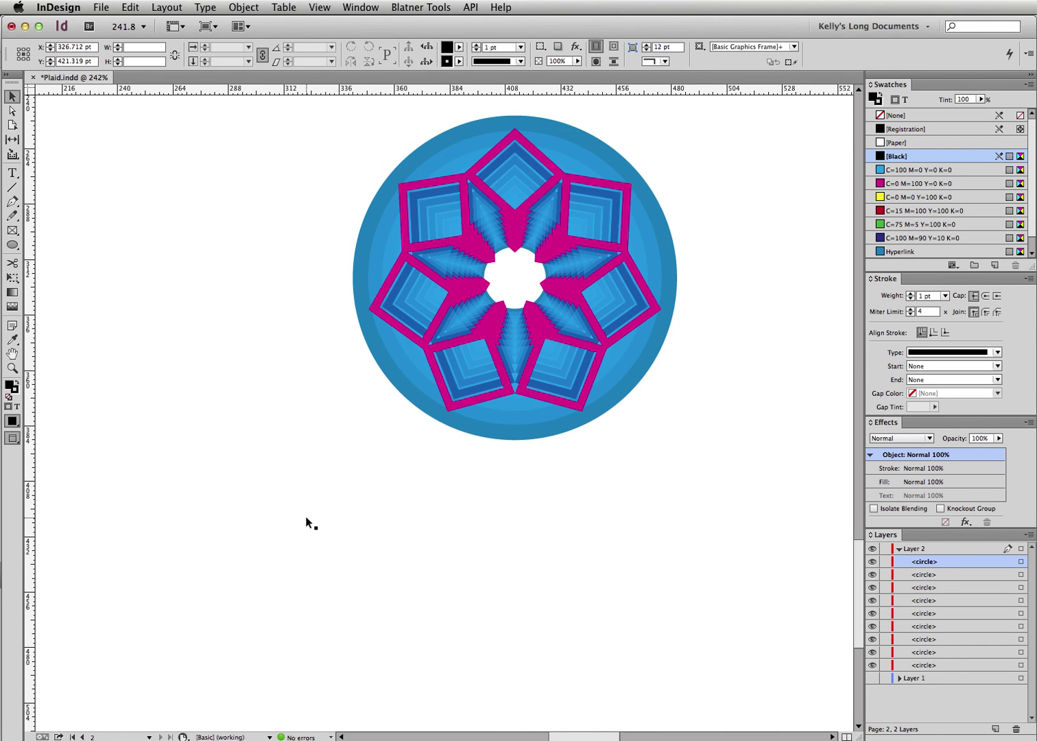
drag(754, 180, 193, 718)
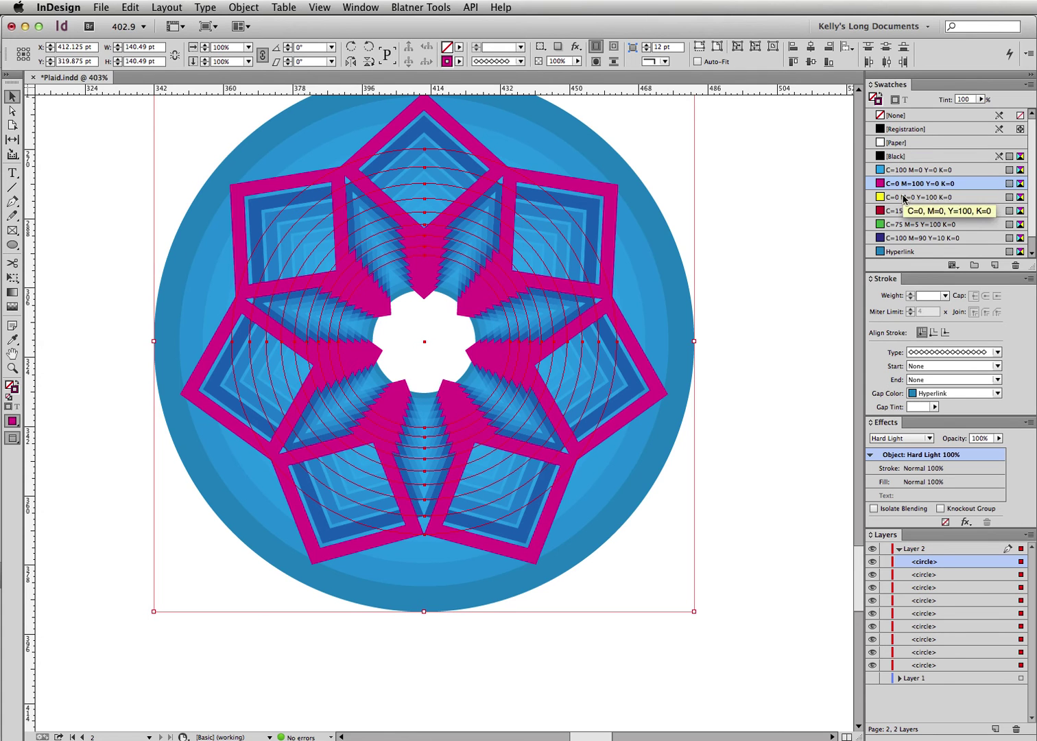
click(908, 226)
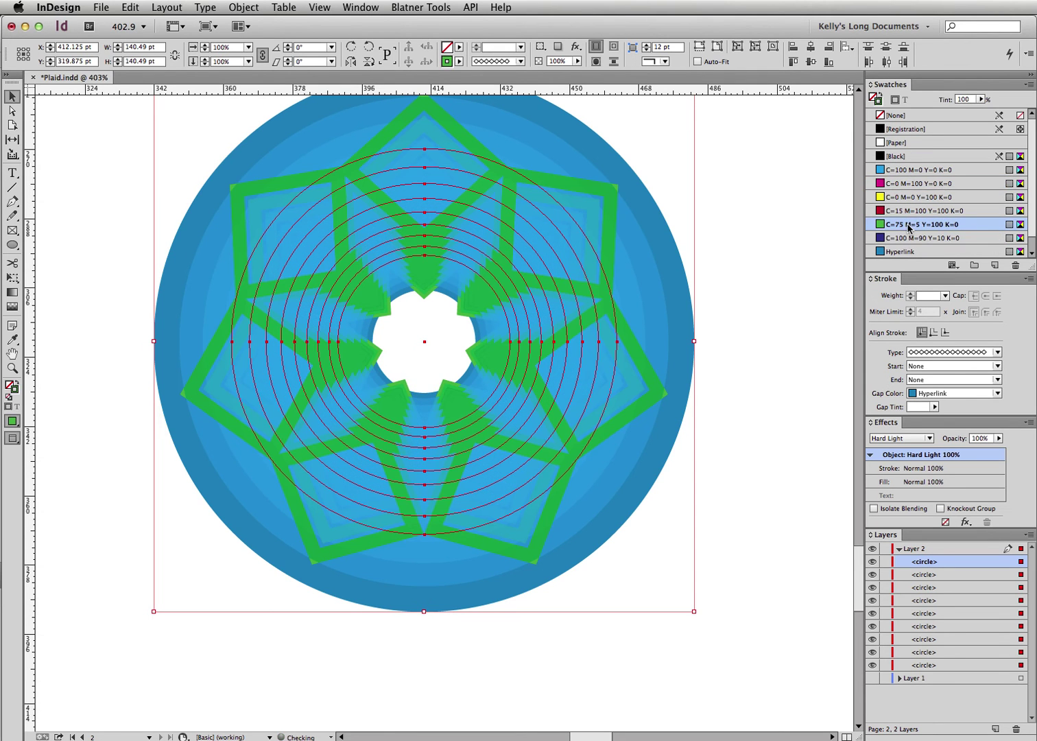
click(913, 237)
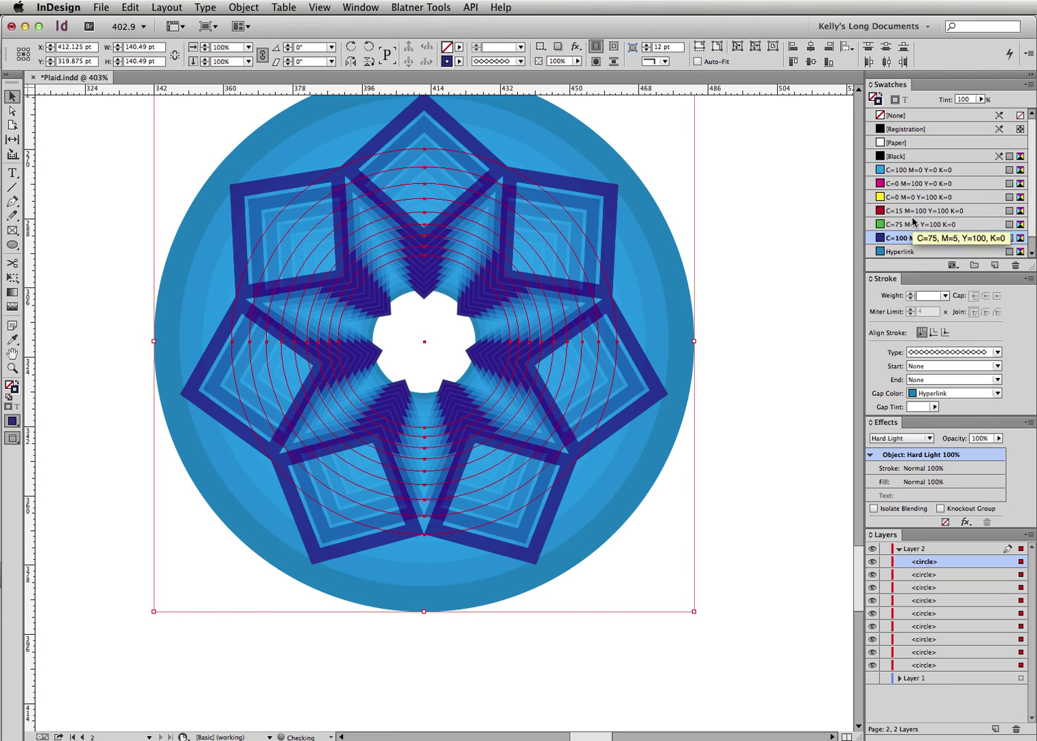
click(902, 184)
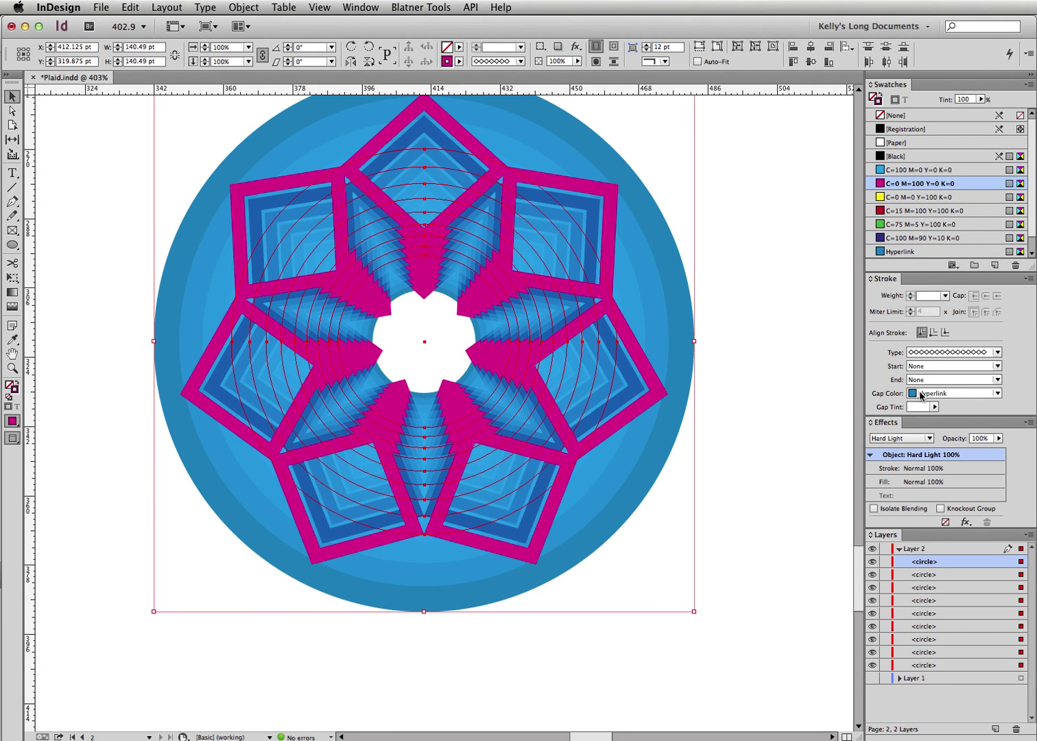
- Cycle the circles' Gap Color through the swatches and set it to [None], leaving a solid magenta star
scroll(921, 396, down, 1)
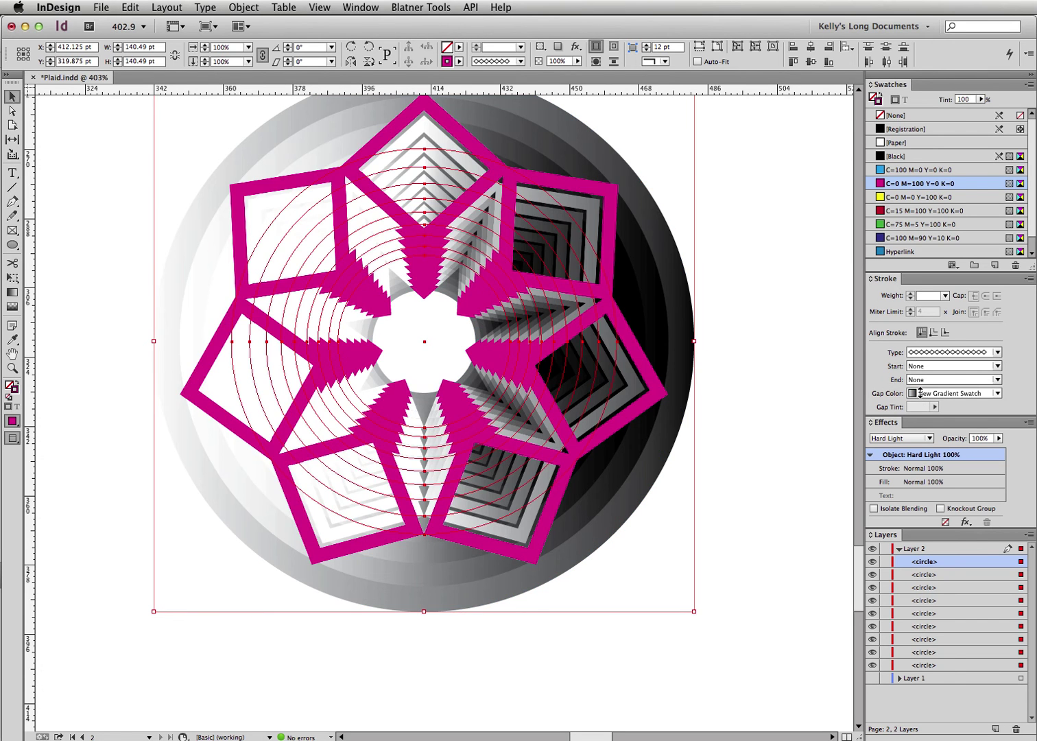
scroll(921, 395, up, 3)
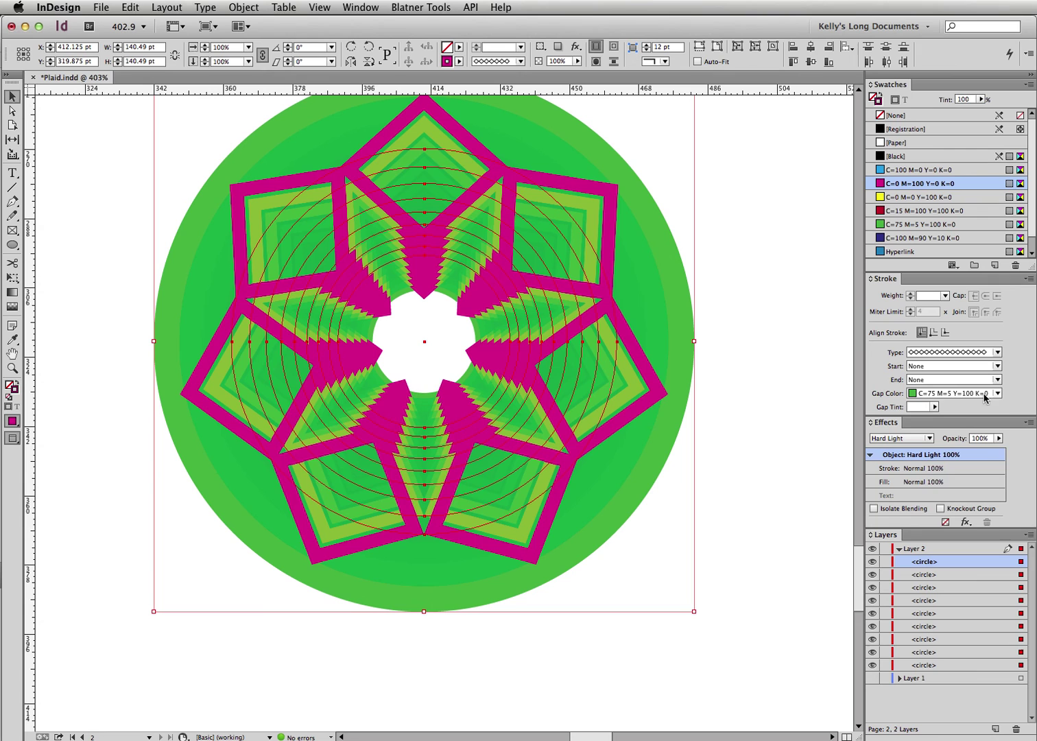
click(996, 393)
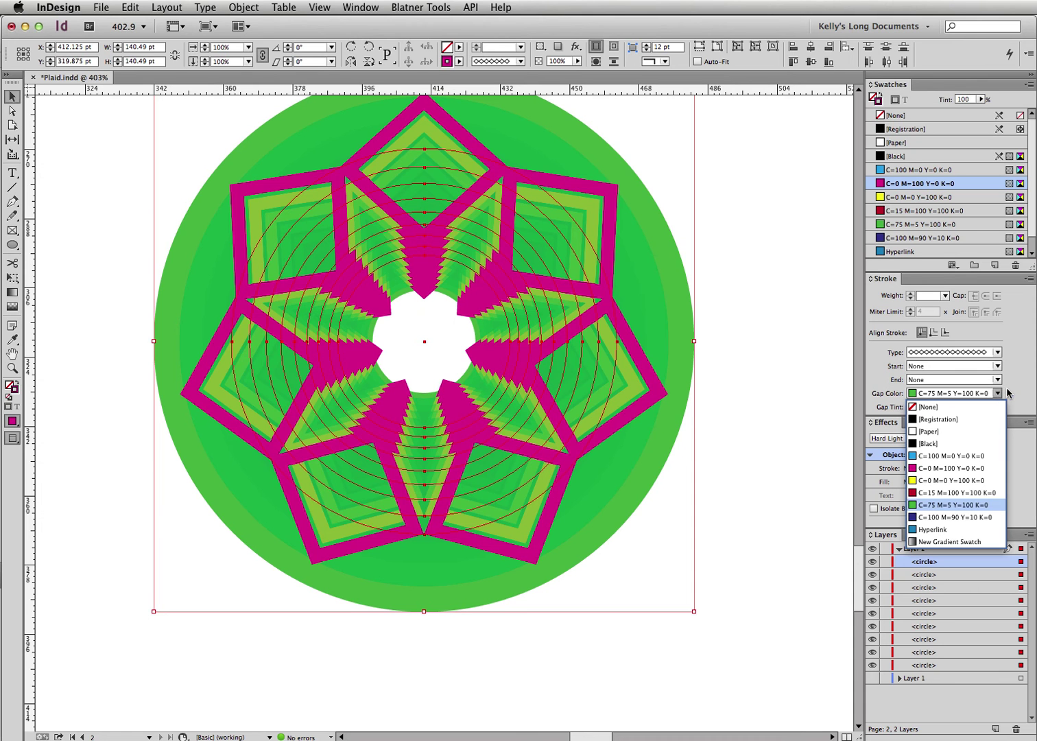
key(Down)
key(Return)
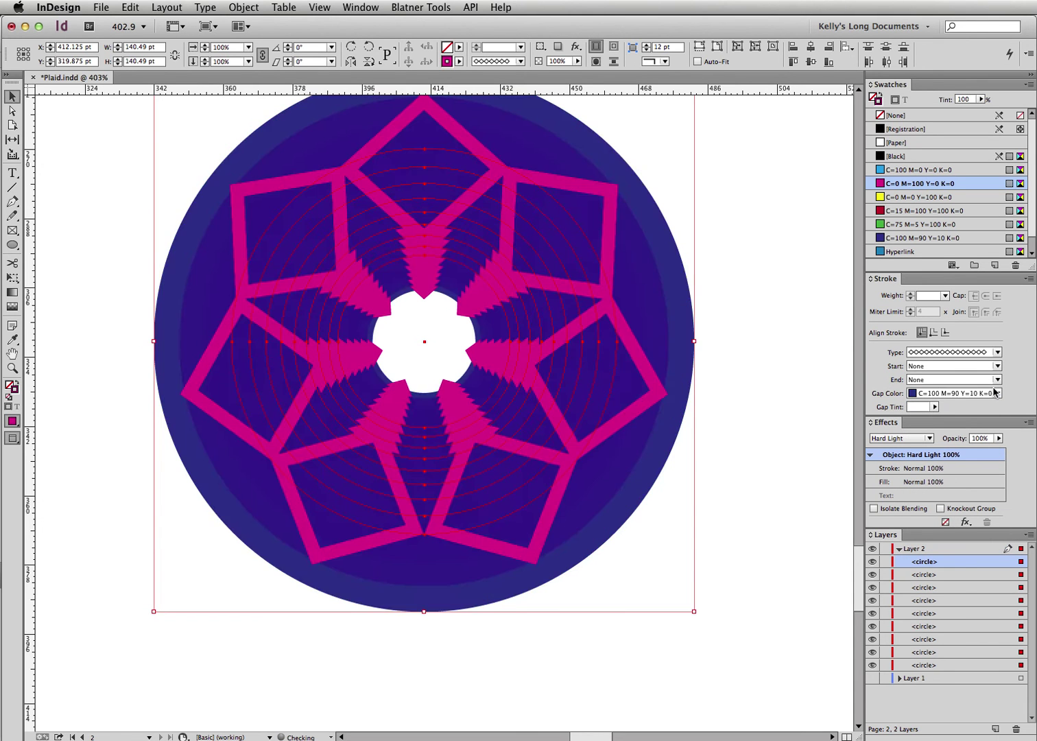
scroll(993, 392, up, 6)
scroll(993, 392, down, 4)
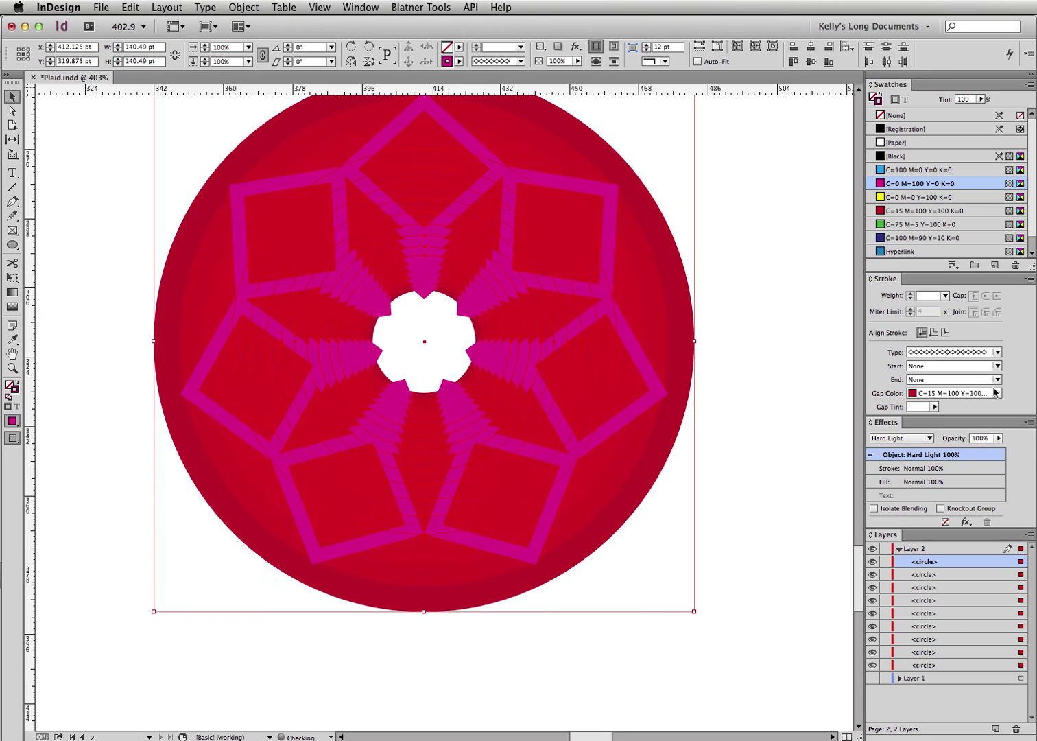
scroll(993, 392, up, 4)
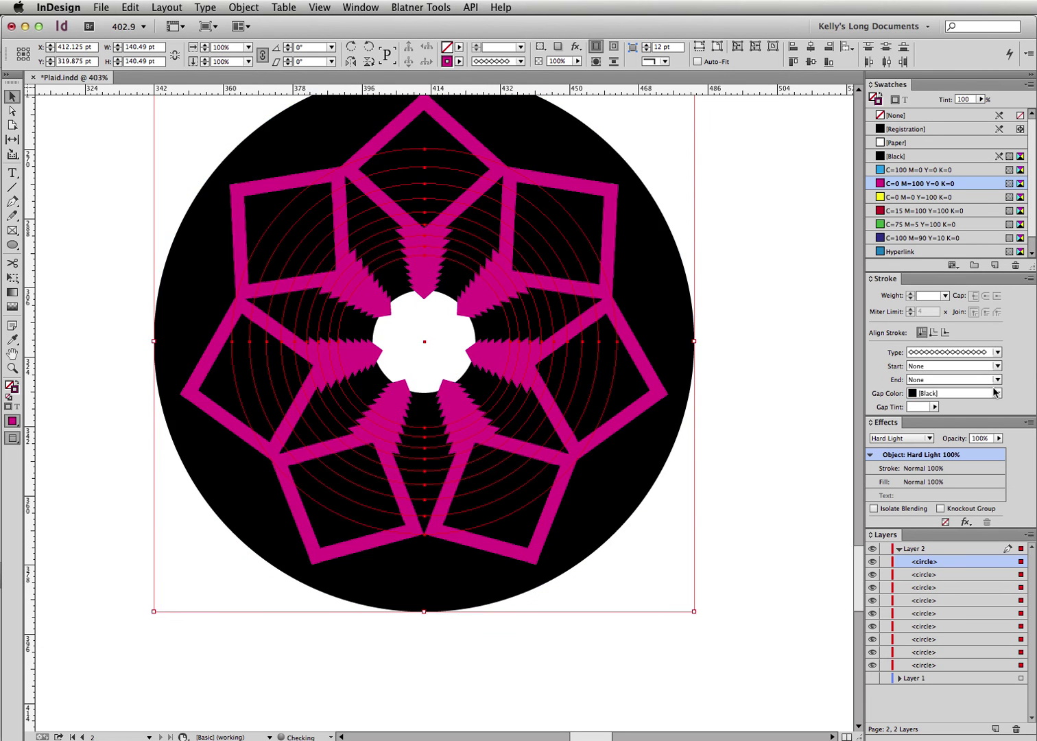
scroll(994, 392, up, 3)
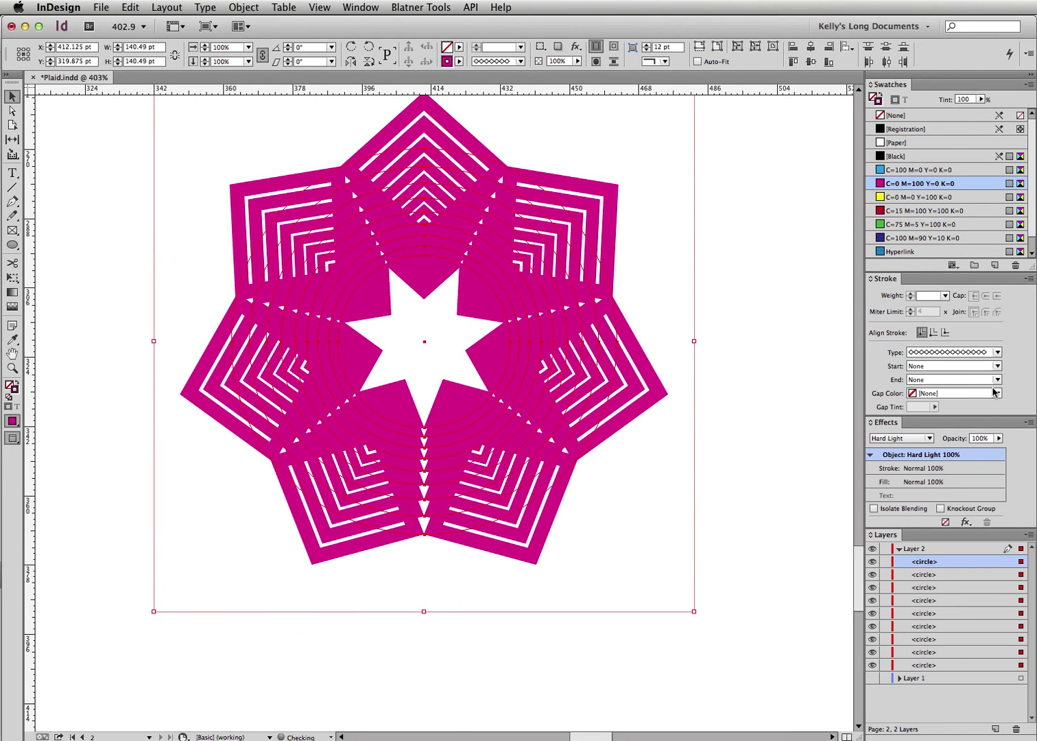
scroll(994, 392, down, 1)
scroll(993, 392, up, 1)
- Give the circles a [Paper] white stroke with Hyperlink-blue gaps
scroll(916, 439, down, 3)
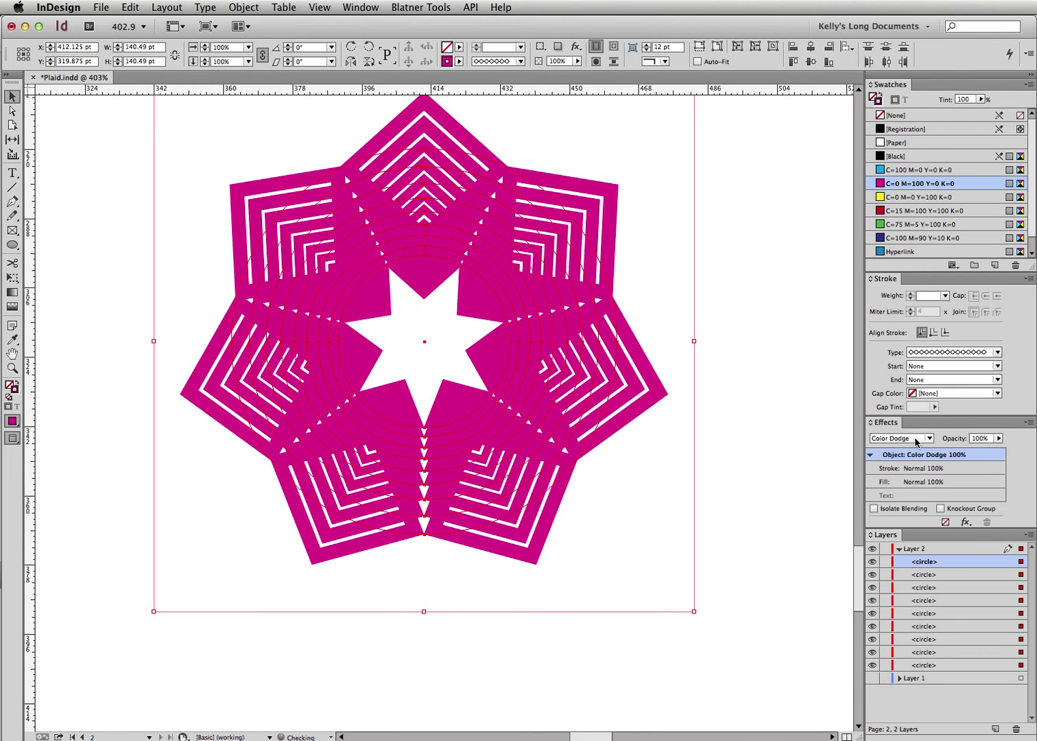
scroll(915, 441, down, 1)
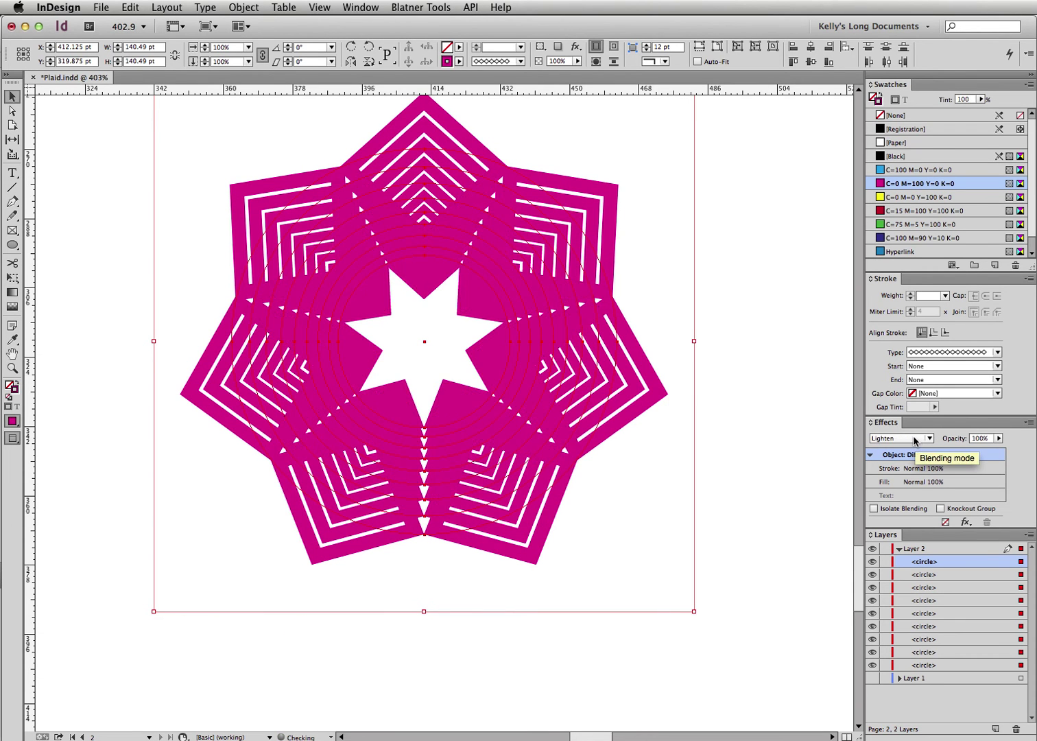
scroll(914, 441, down, 1)
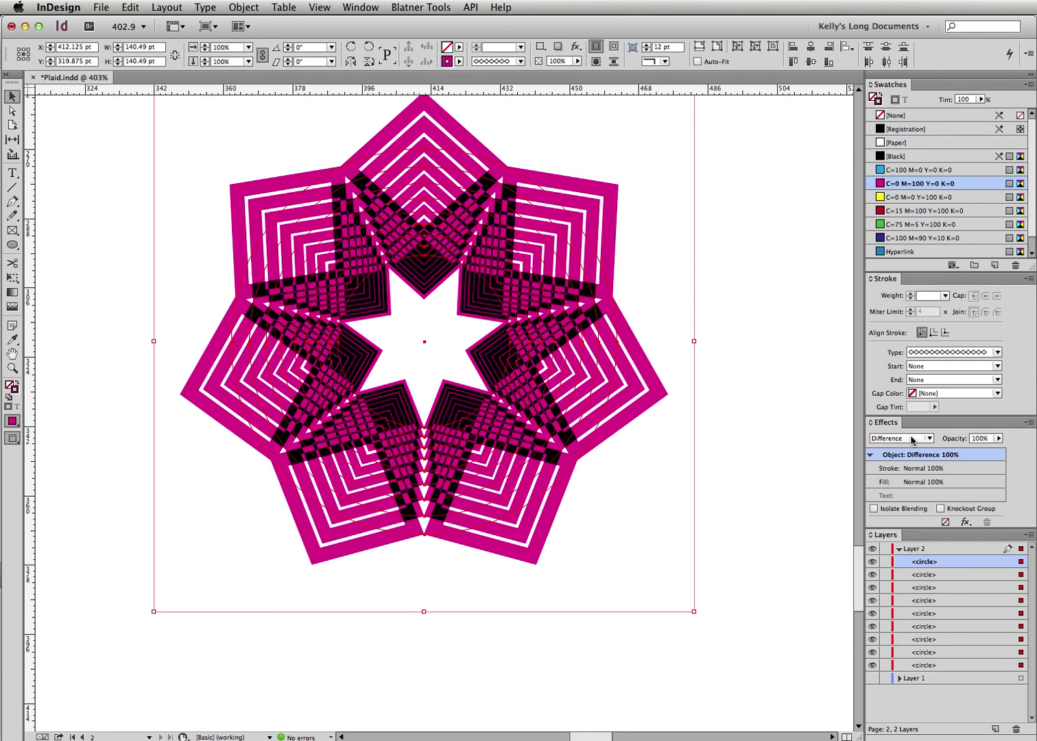
scroll(912, 440, up, 1)
scroll(912, 440, down, 1)
scroll(947, 397, down, 1)
scroll(947, 397, down, 1)
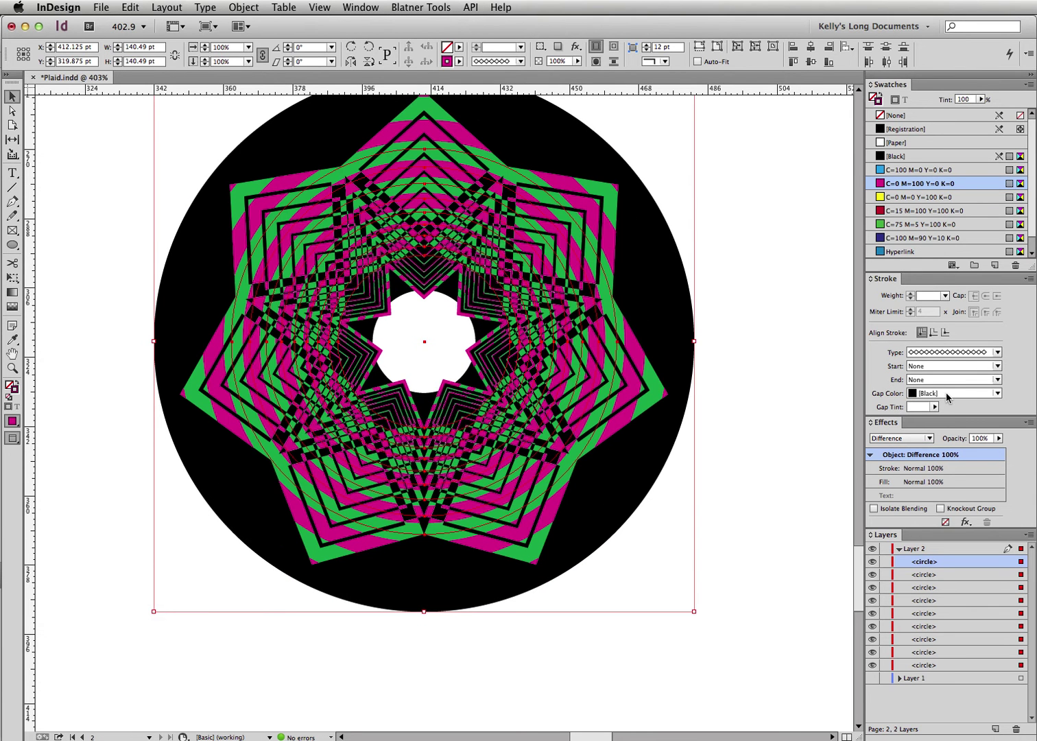
scroll(969, 397, down, 4)
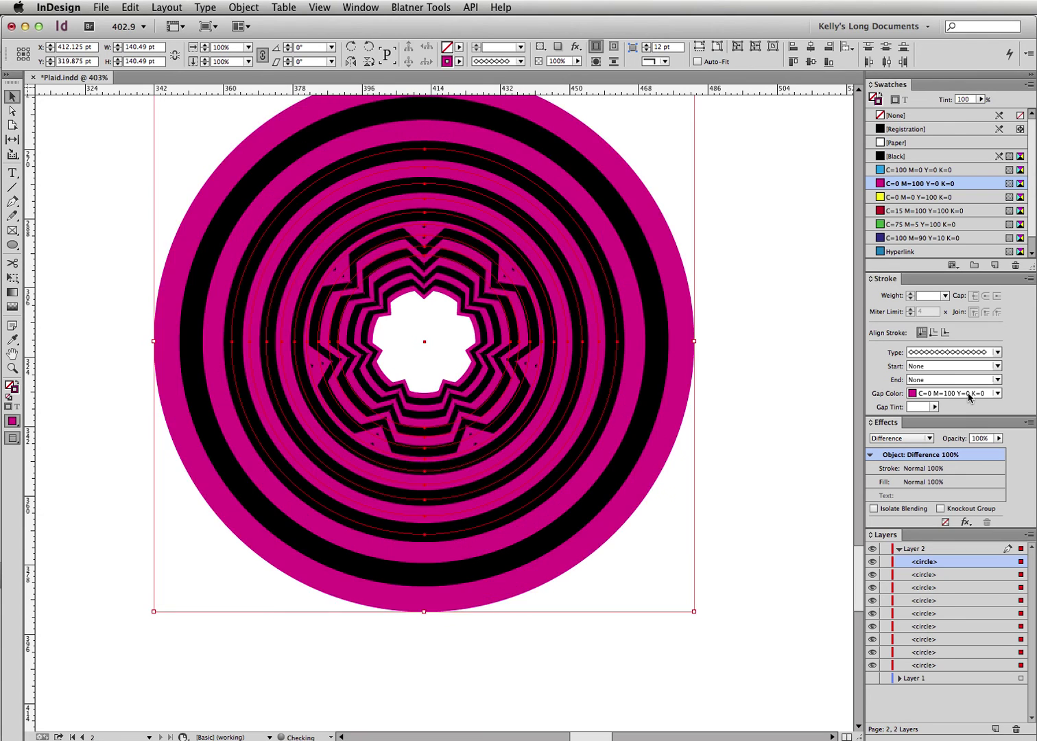
scroll(969, 396, down, 1)
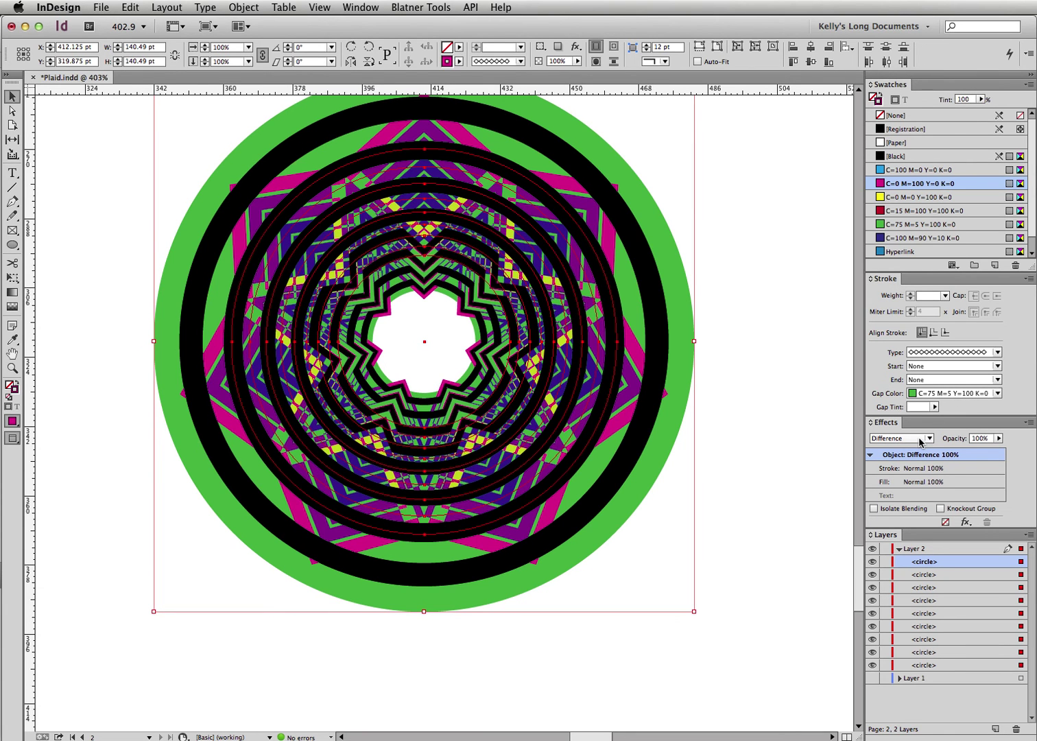
scroll(919, 441, down, 3)
scroll(920, 441, up, 3)
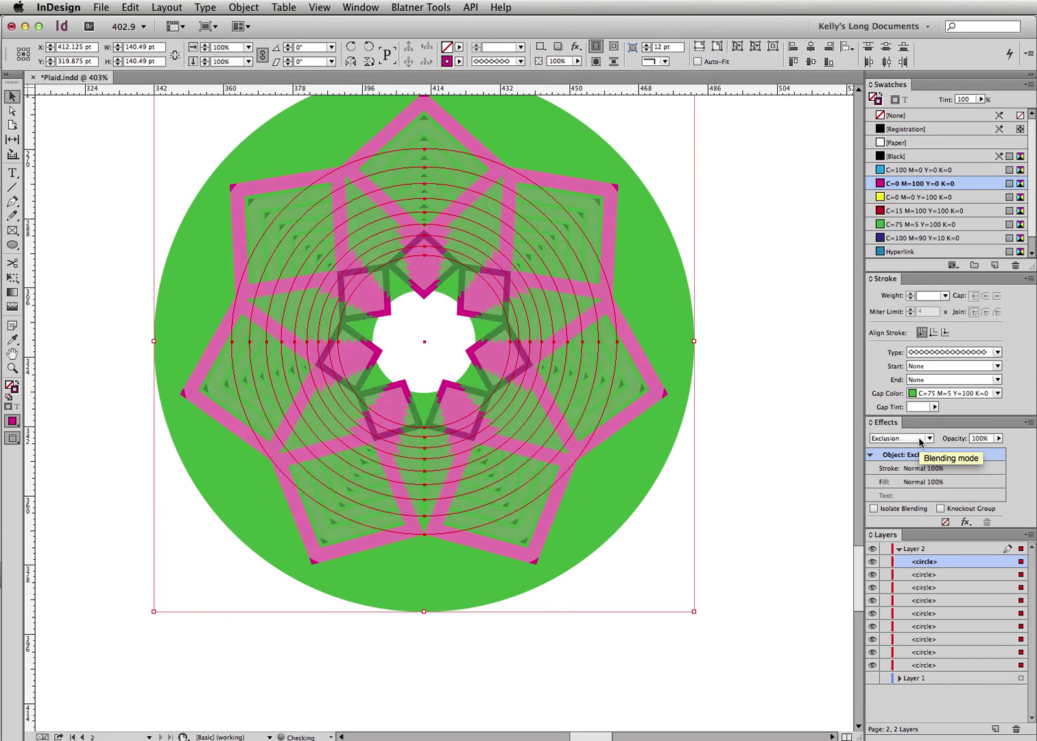
scroll(920, 441, down, 3)
scroll(919, 441, up, 3)
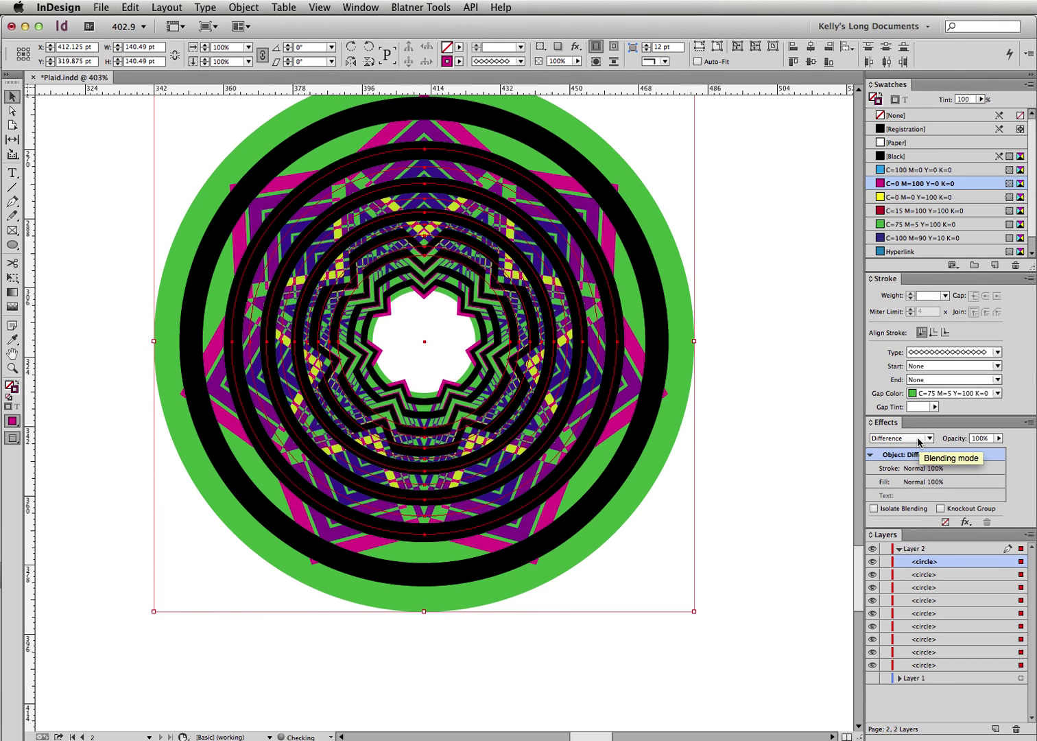
scroll(919, 441, up, 4)
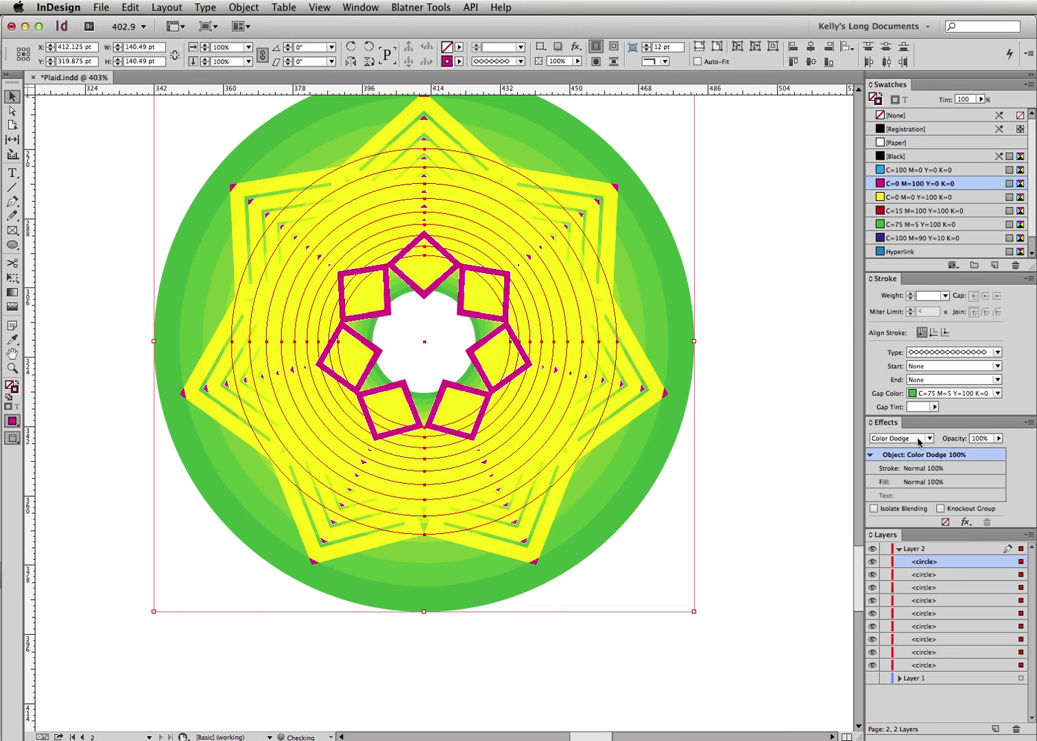
scroll(920, 441, down, 6)
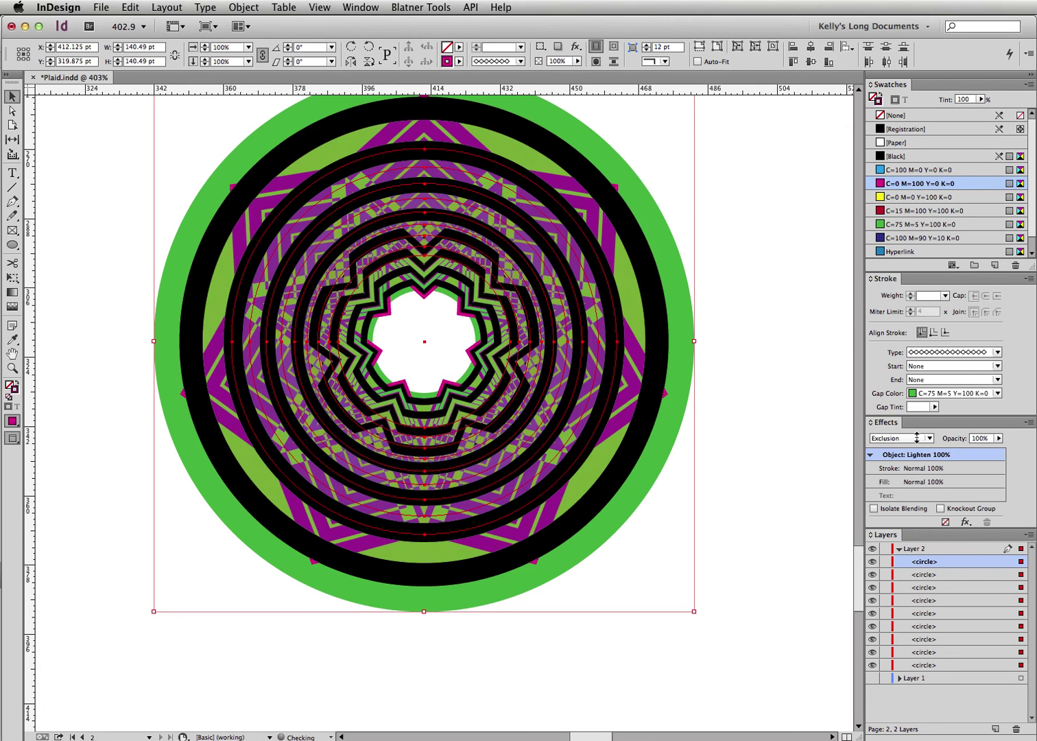
scroll(917, 441, down, 3)
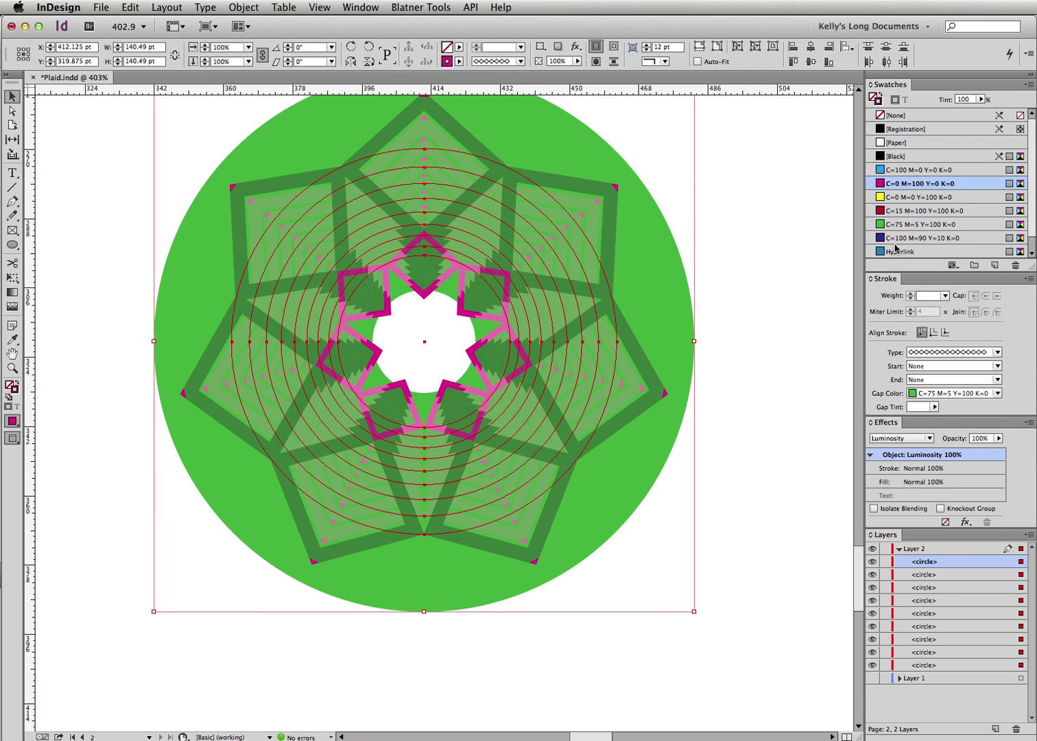
click(904, 142)
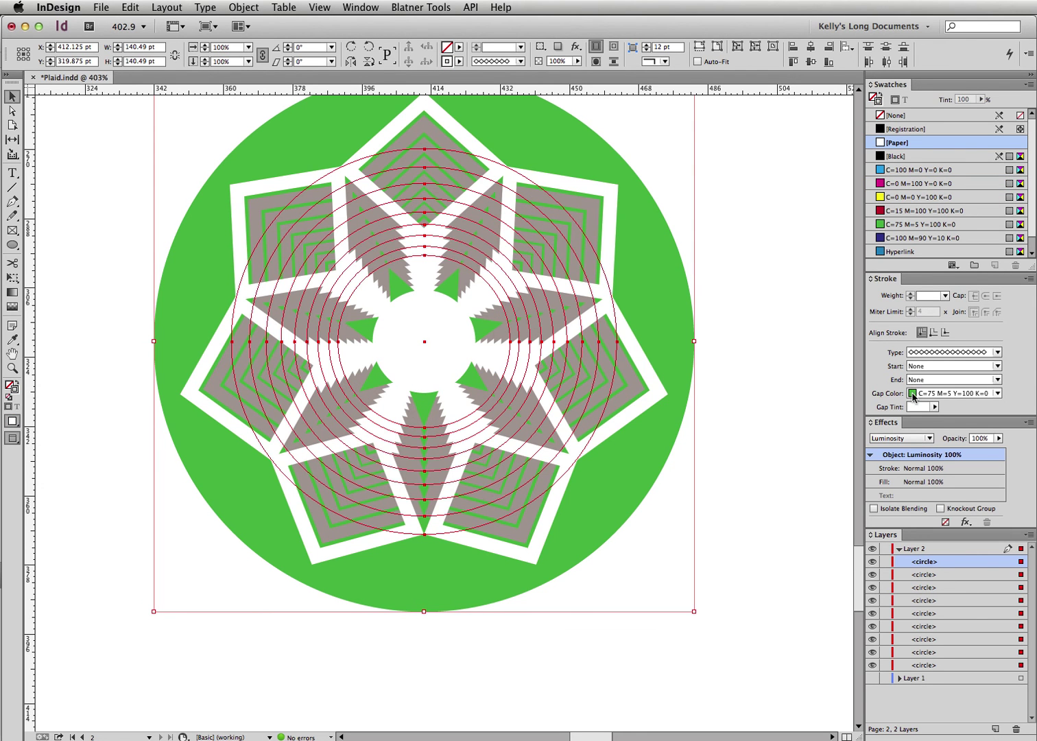
- Deselect the circles to view the white star outlines over the blue disc
scroll(912, 393, down, 3)
scroll(912, 393, up, 2)
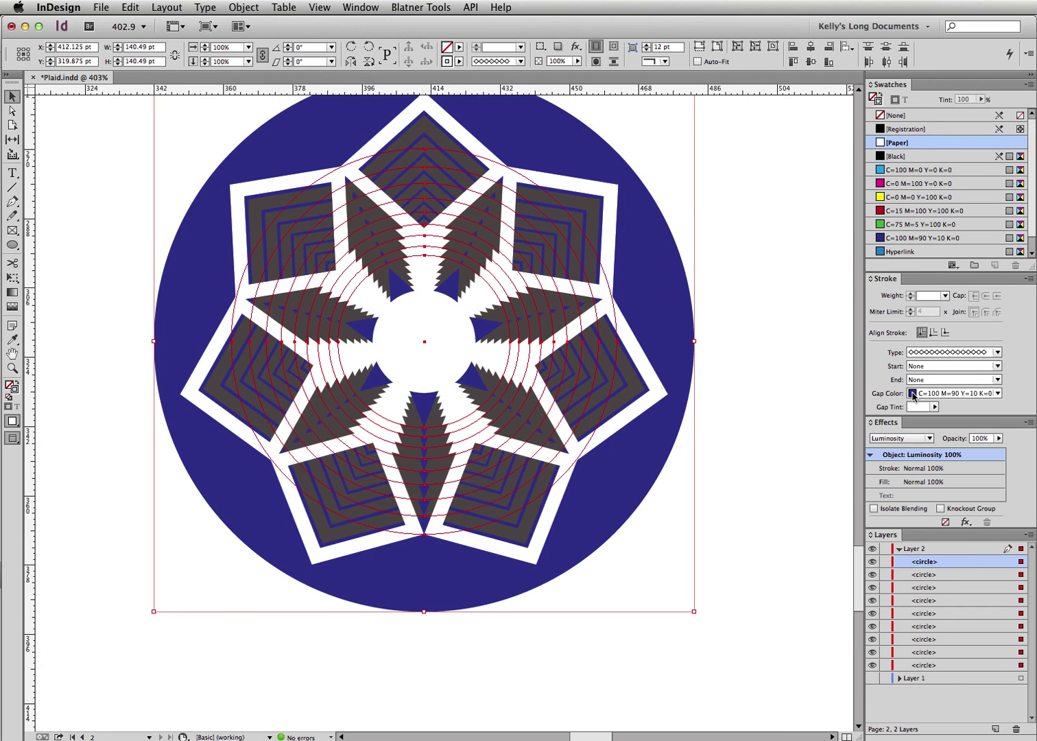
scroll(912, 393, down, 2)
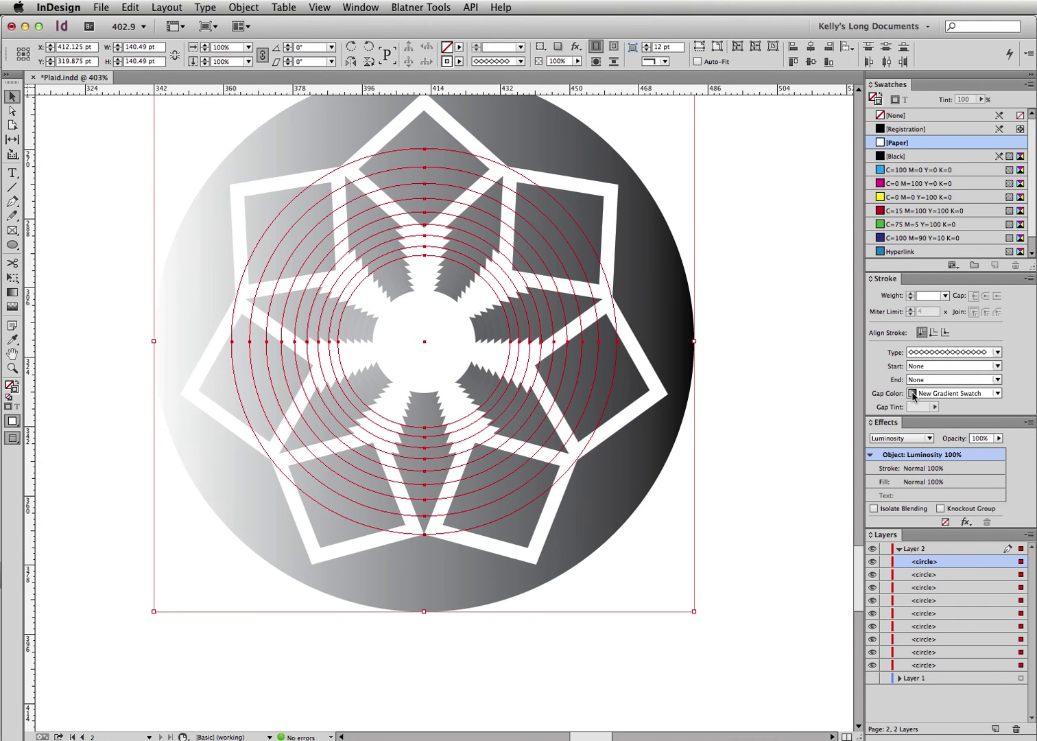
scroll(912, 394, up, 1)
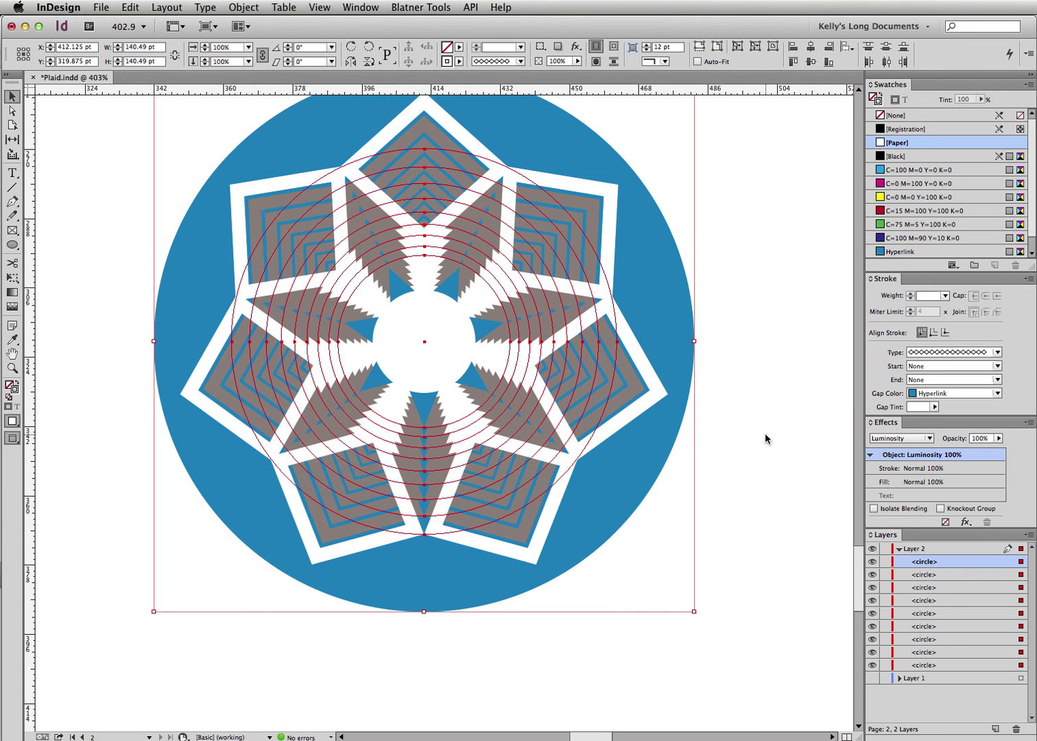
click(769, 454)
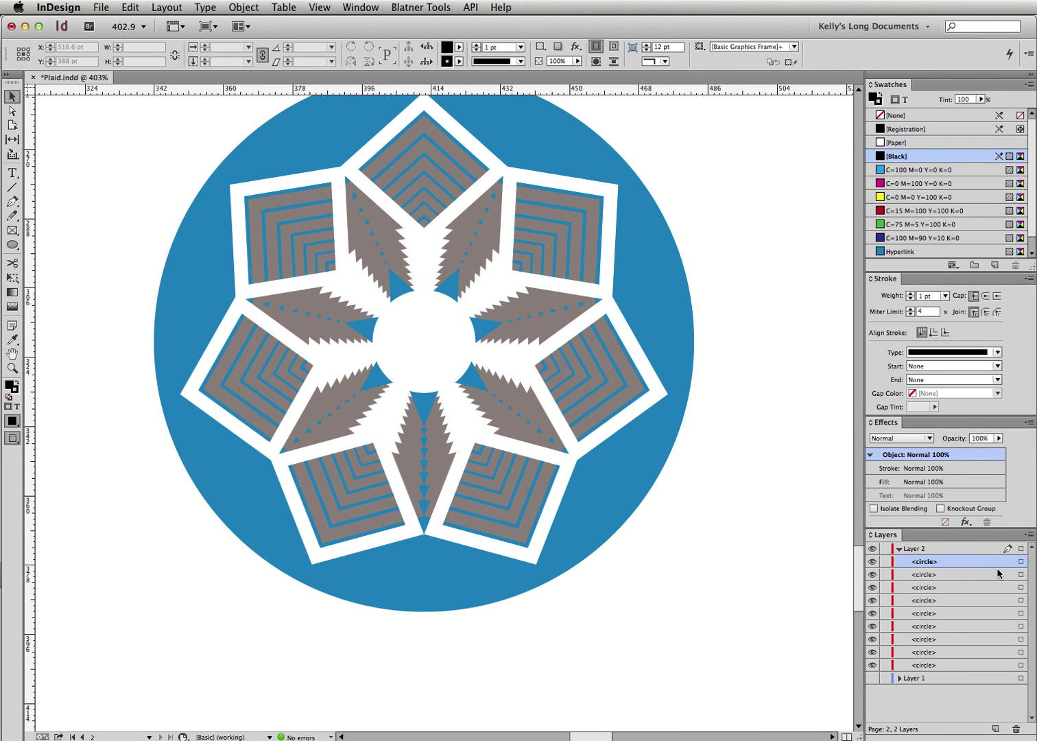
- Select circles 2, 4, 6 and 8 in the Layers panel
click(1021, 561)
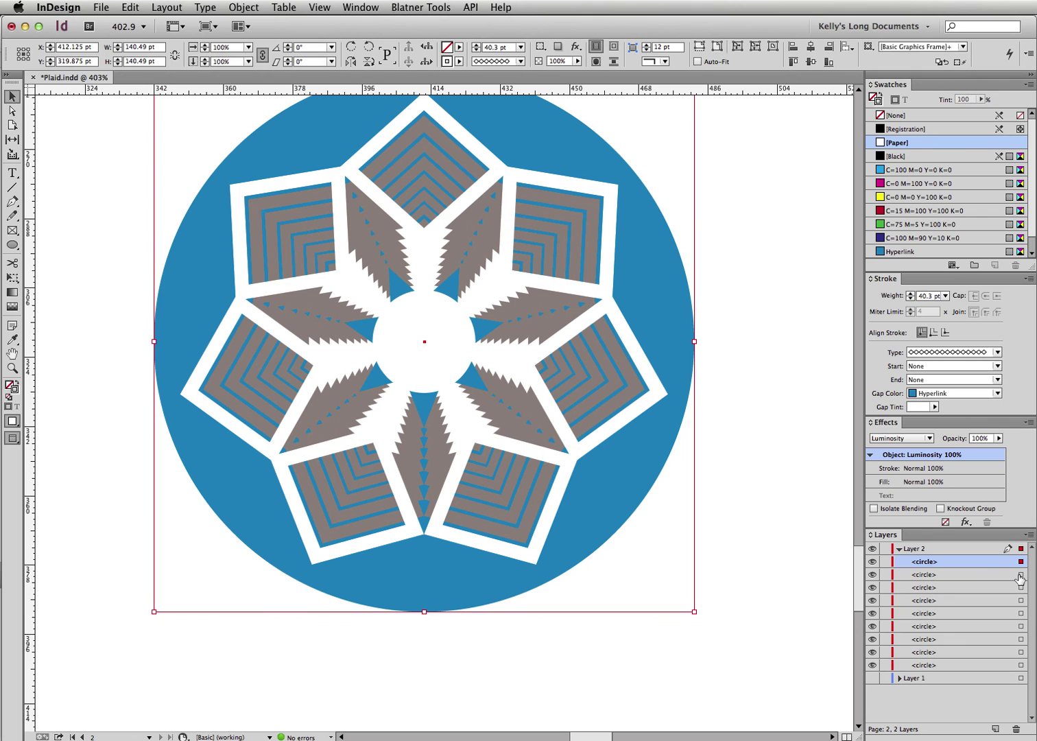
click(1021, 600)
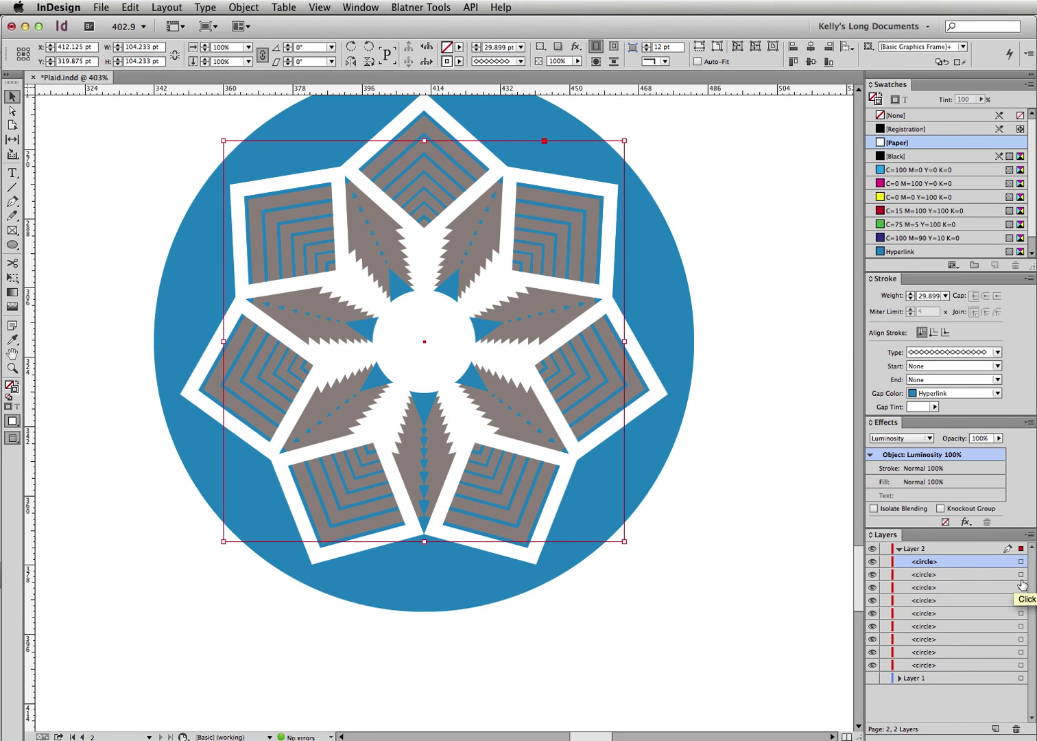
click(1021, 580)
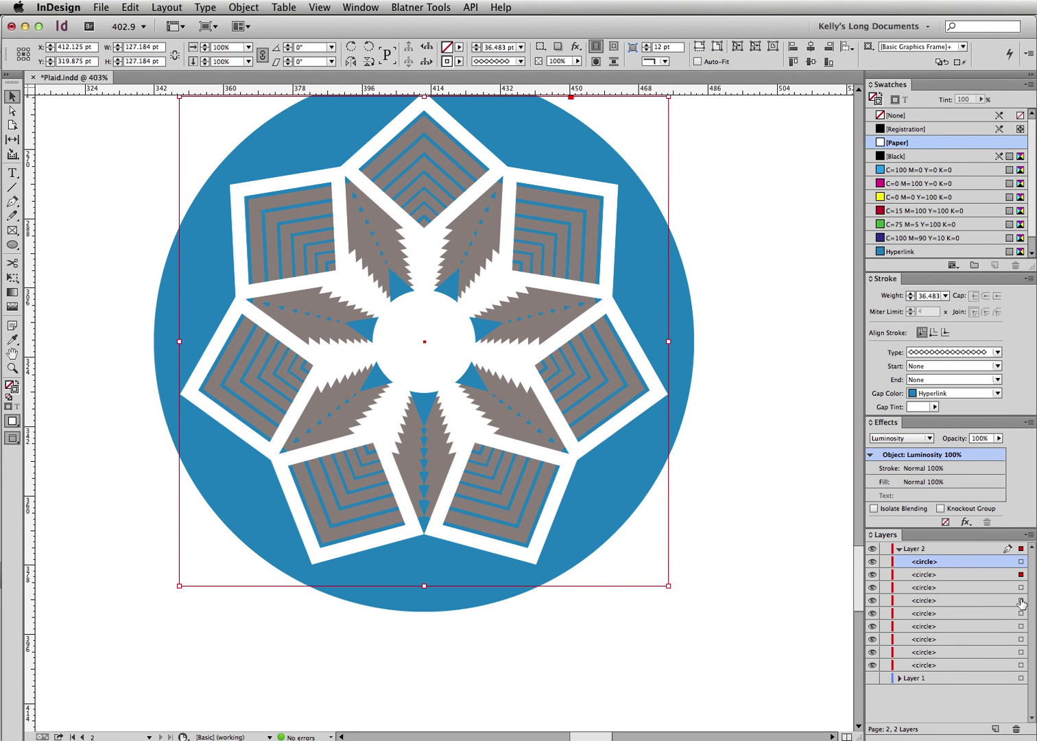
shift+click(1021, 601)
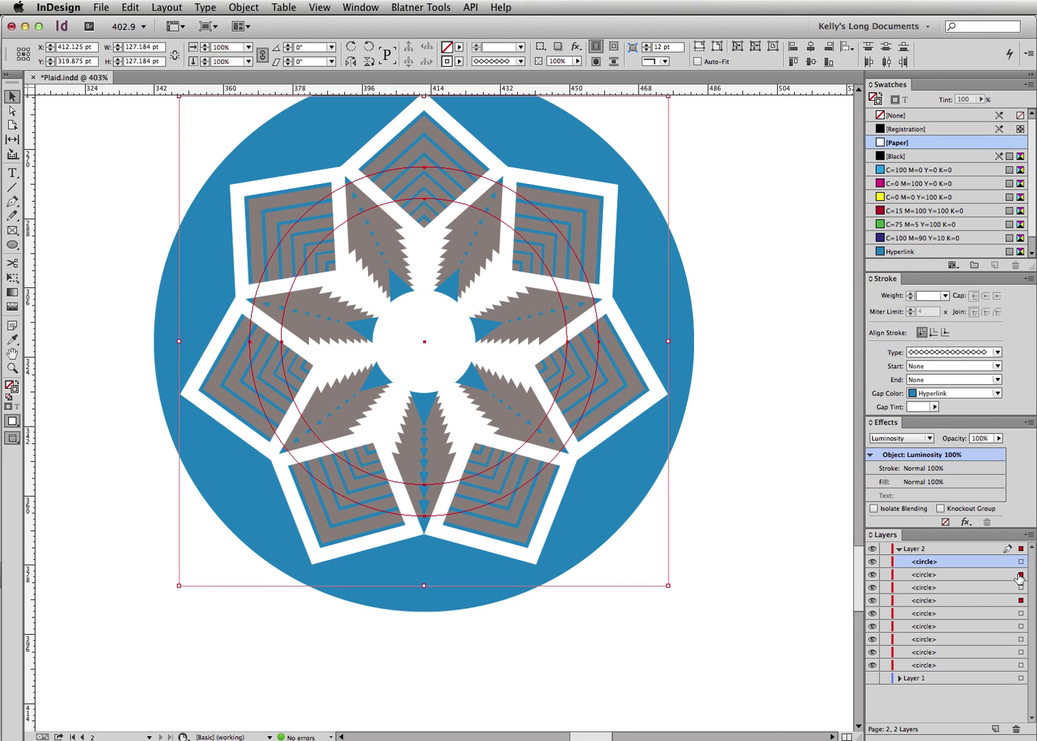
shift+click(1021, 626)
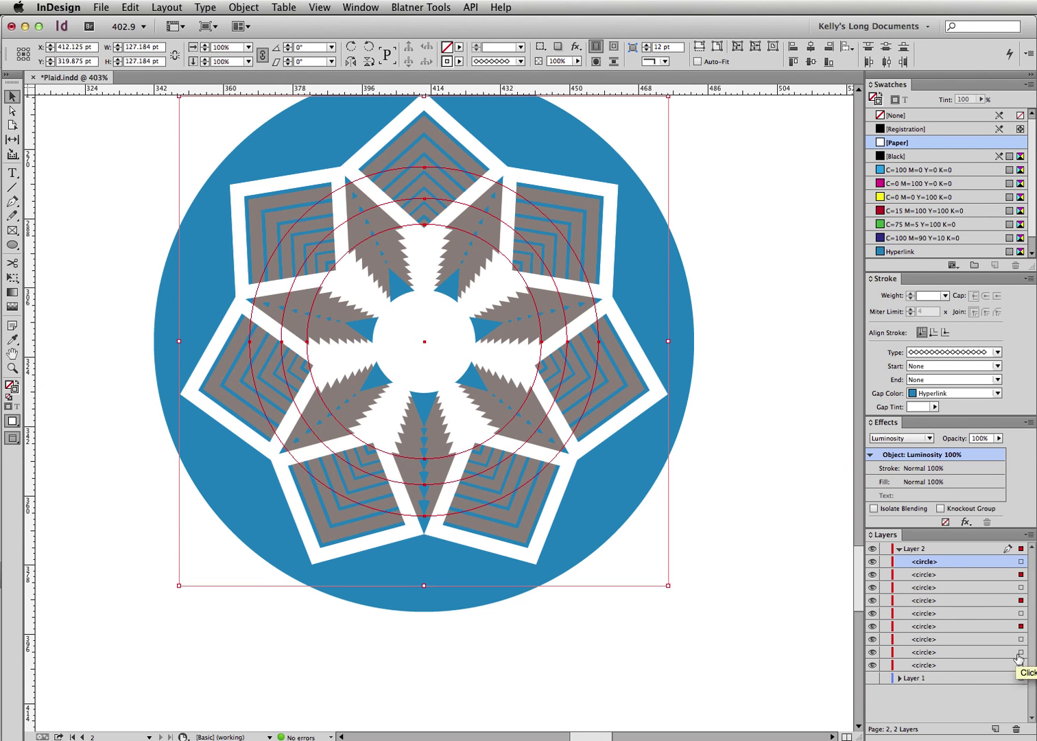
shift+click(1020, 653)
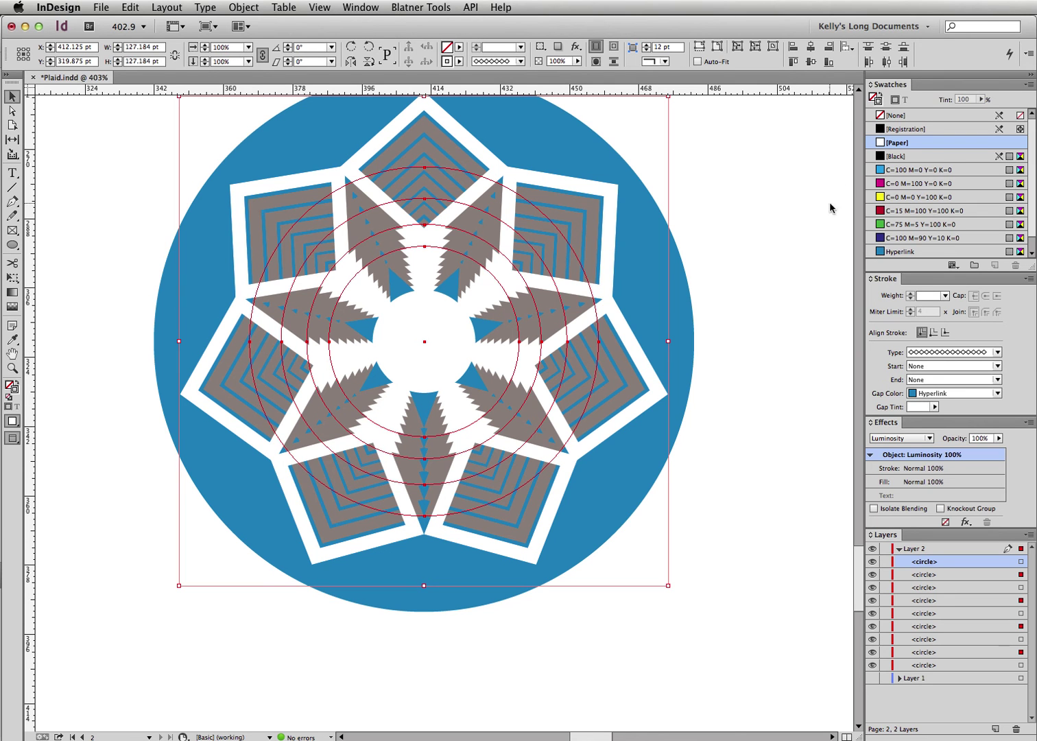
- Colour the selected circles yellow after briefly trying magenta and green
click(890, 196)
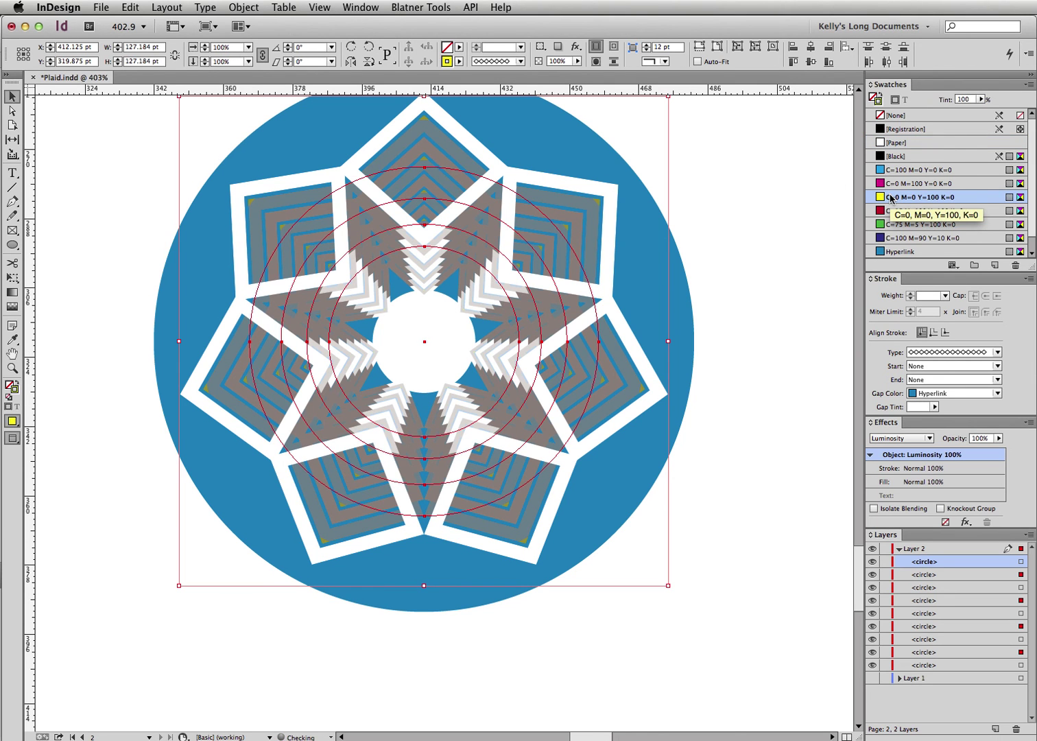
click(892, 183)
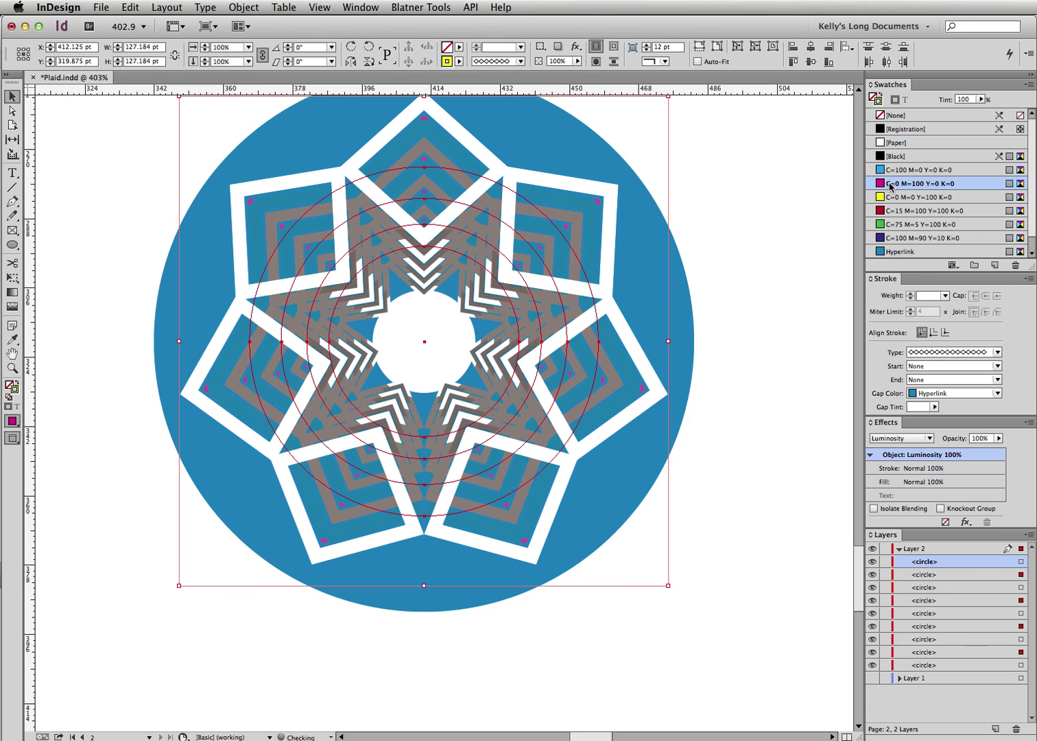
click(896, 223)
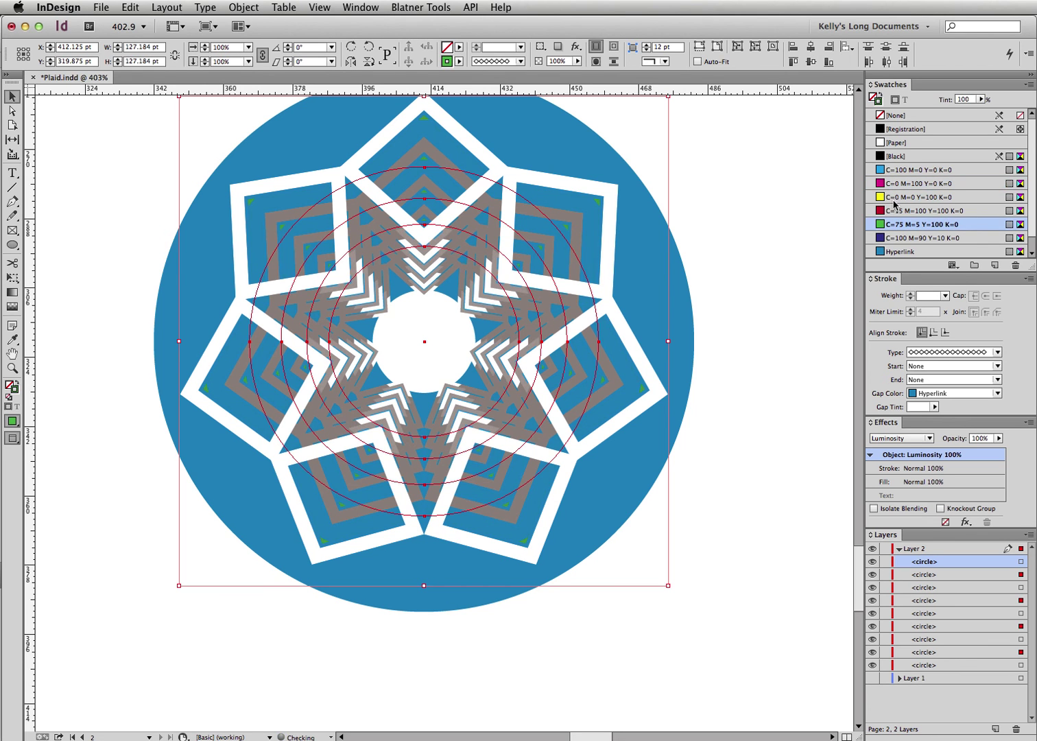
click(894, 196)
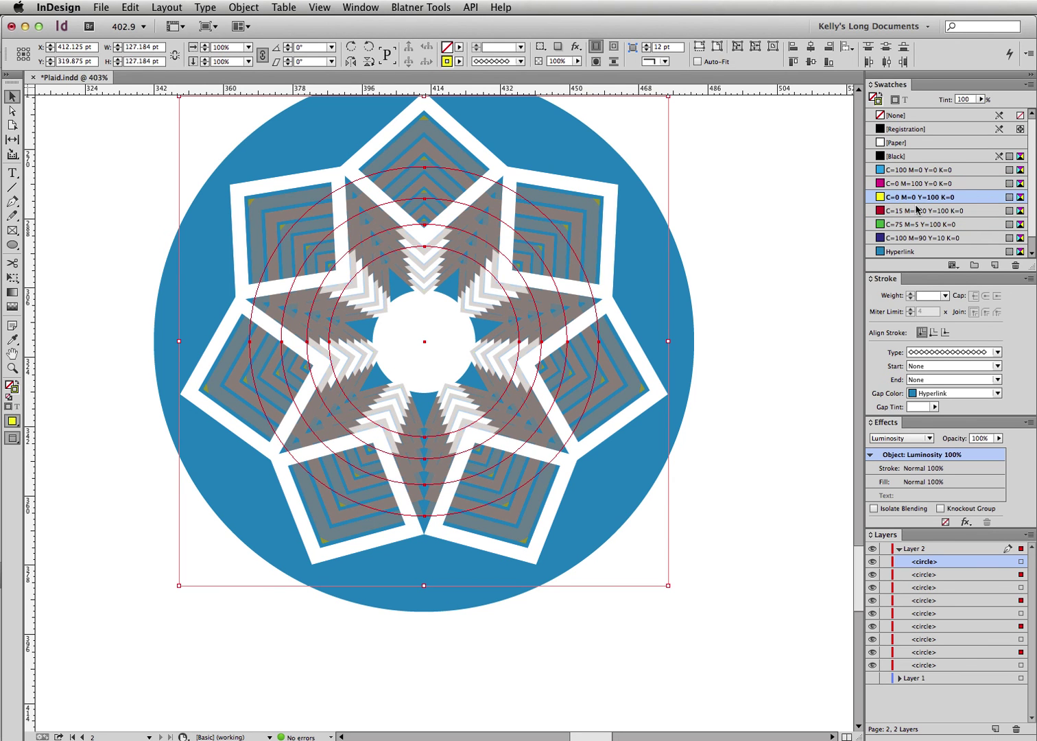
- Set the selected circles' blend mode to Saturation
click(899, 437)
click(898, 426)
key(Down)
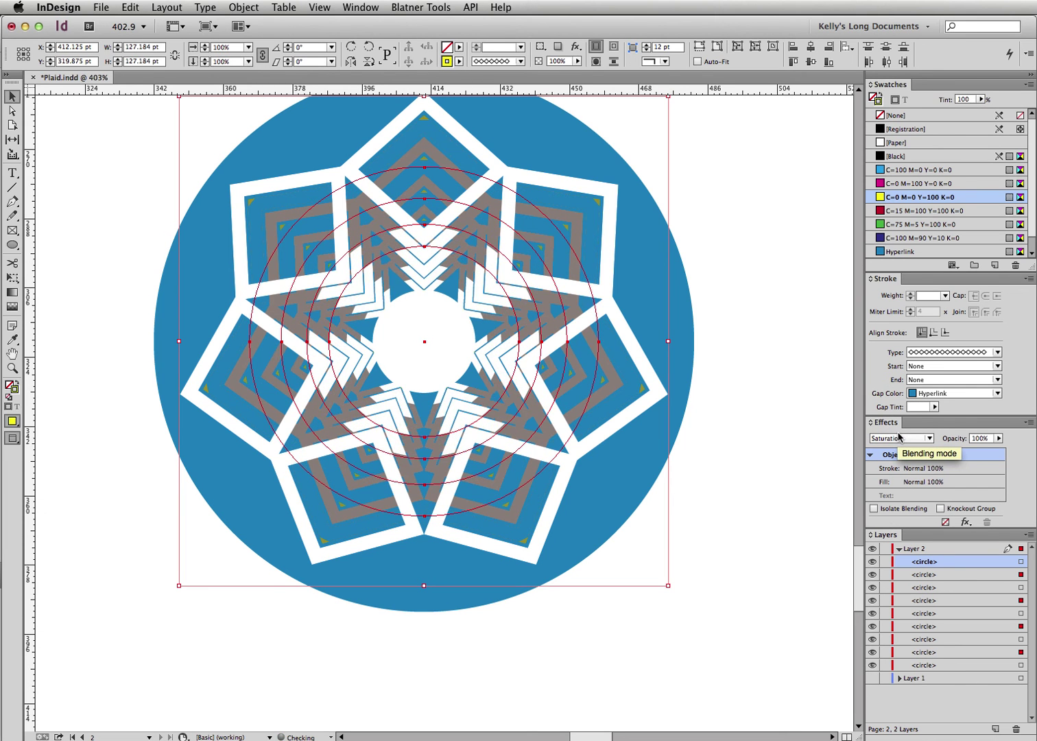
key(Up)
key(Down)
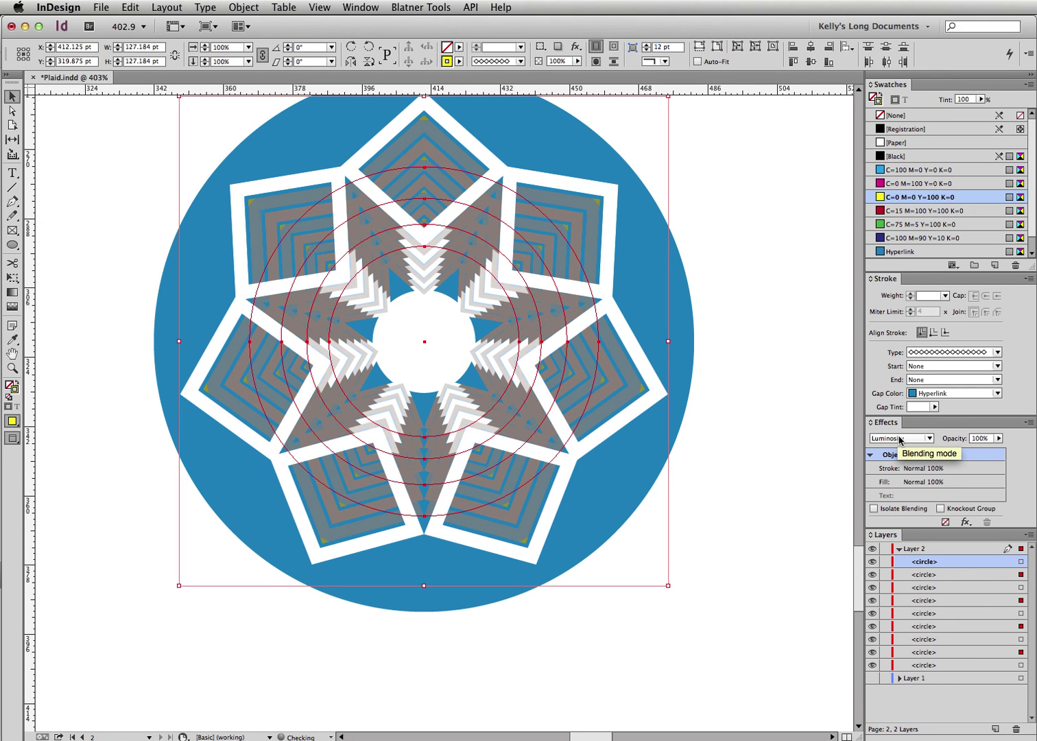
key(Up)
key(Up)
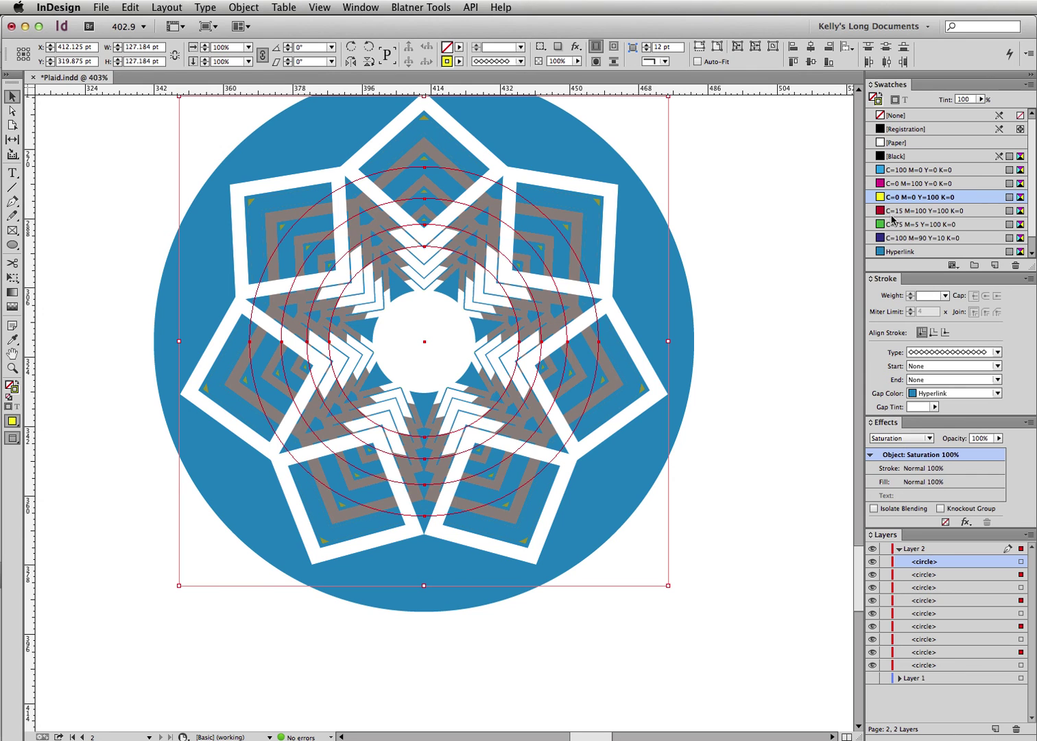
scroll(938, 398, up, 2)
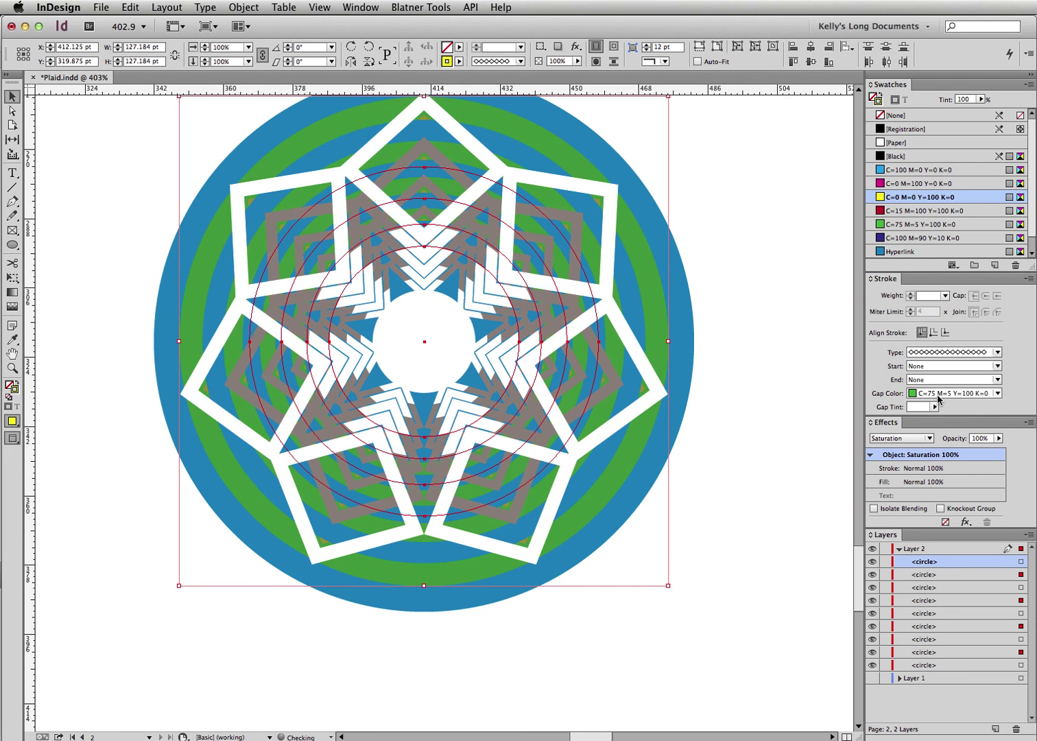
scroll(937, 398, up, 1)
- Undo a trial dashed stroke and marquee-select all nine circles
click(926, 351)
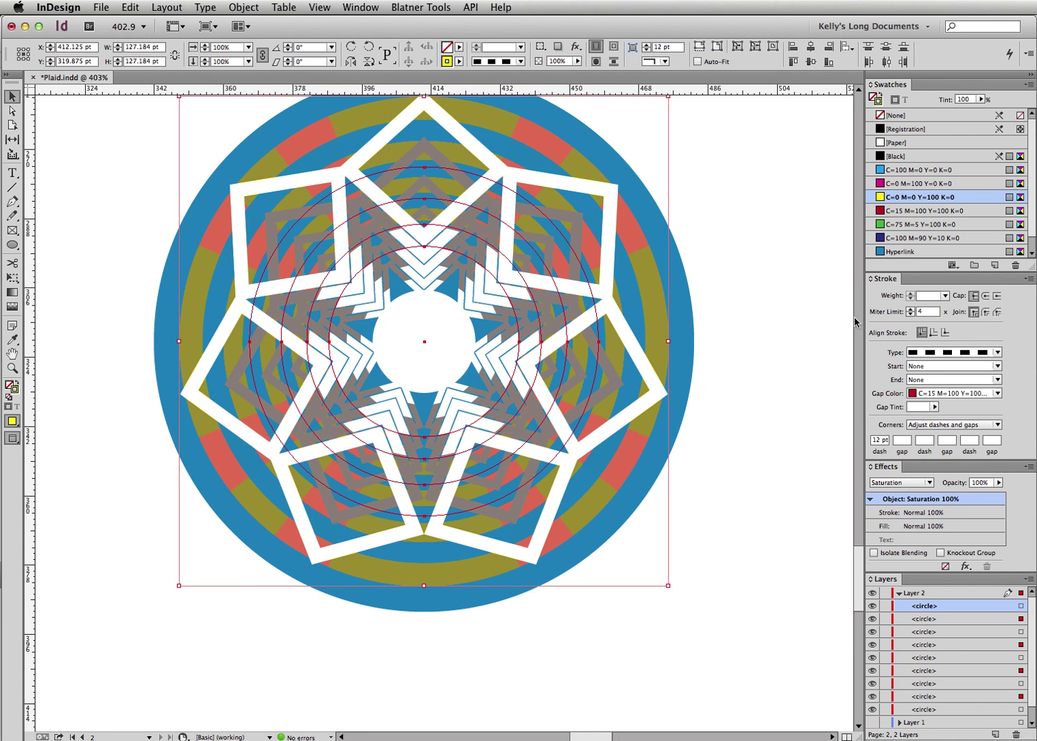
key(super+z)
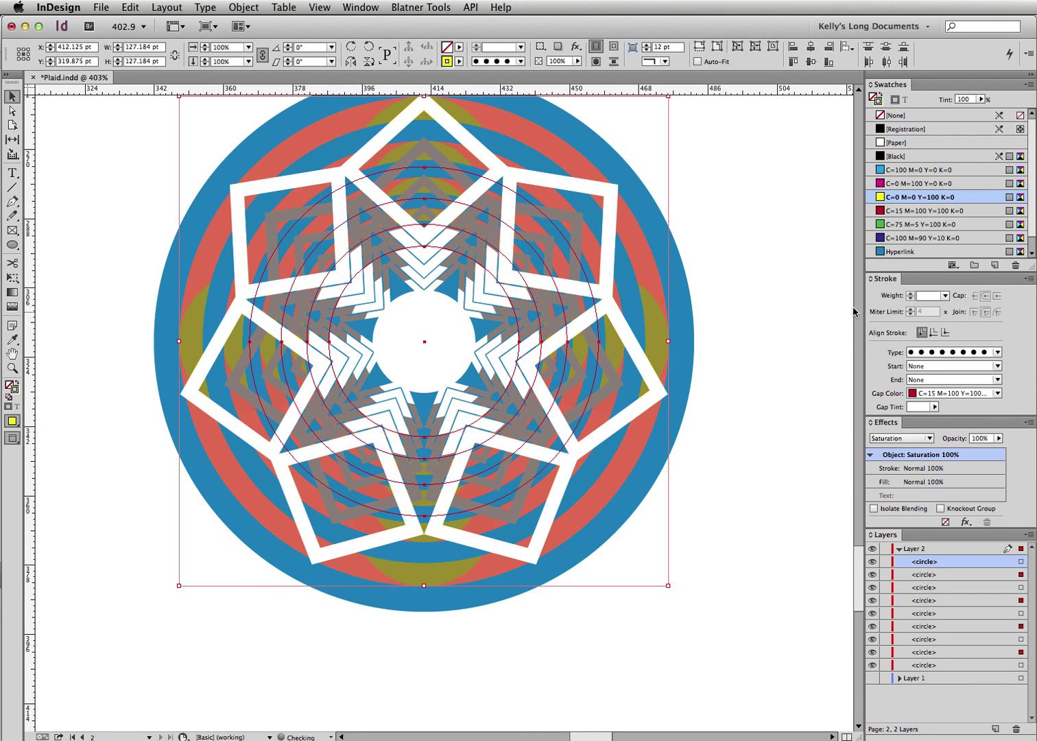
drag(809, 208, 439, 419)
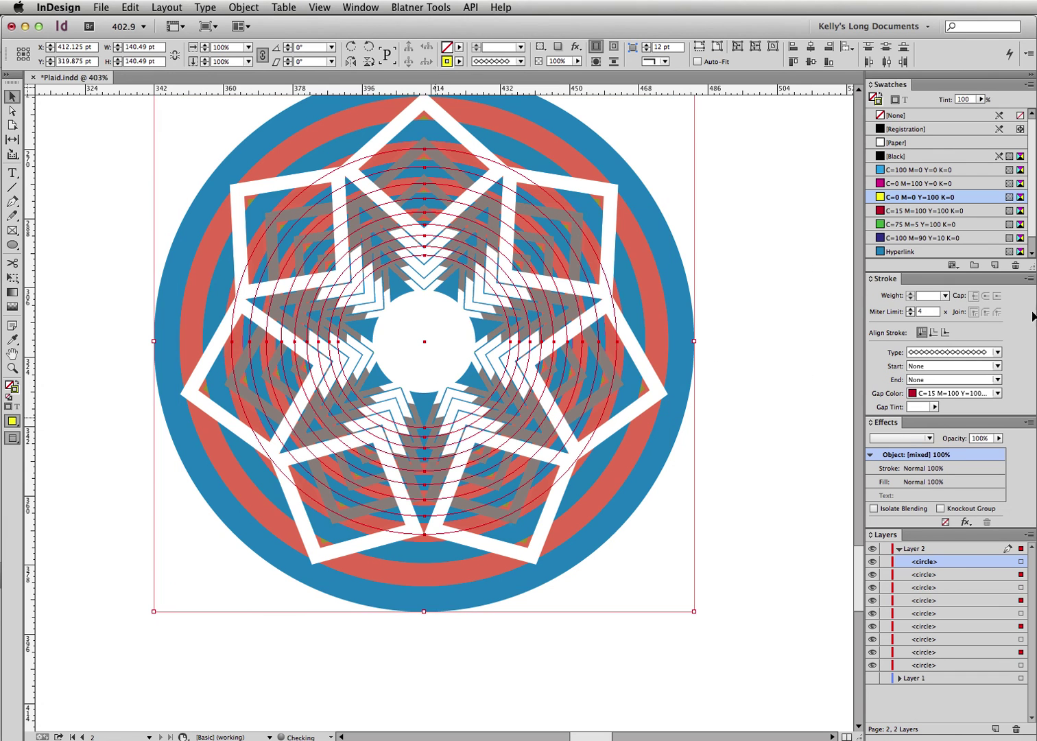
- Set all nine circles' stroke type to Dotted, previewing dashed and hashed styles
click(966, 354)
key(Down)
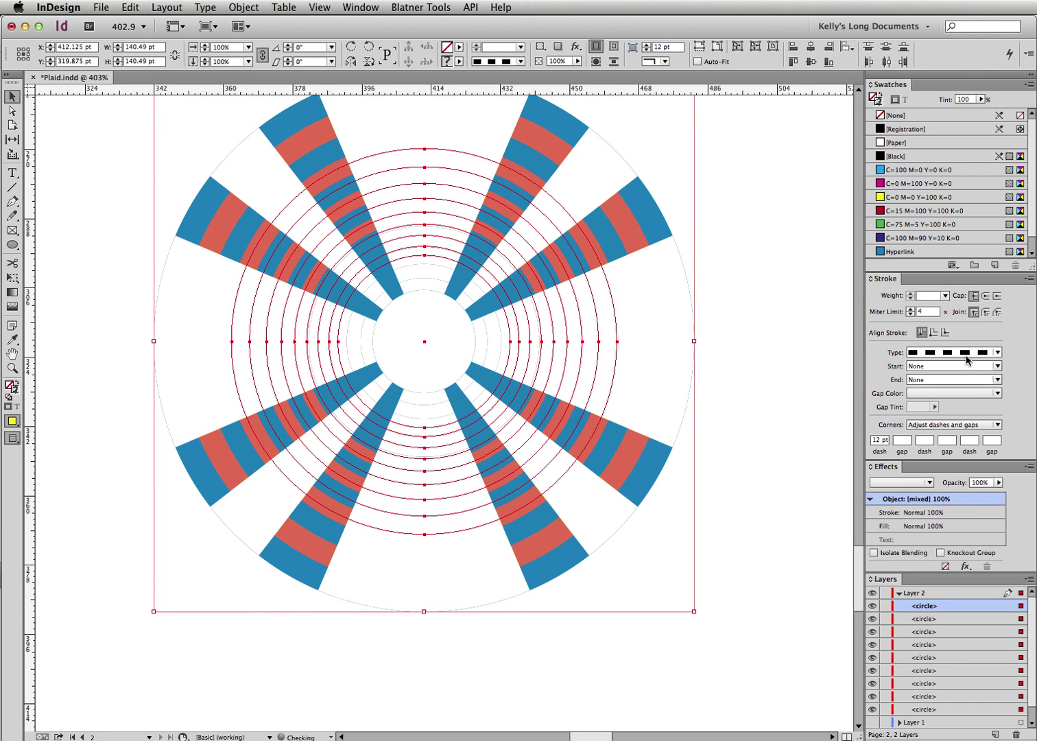
key(Up)
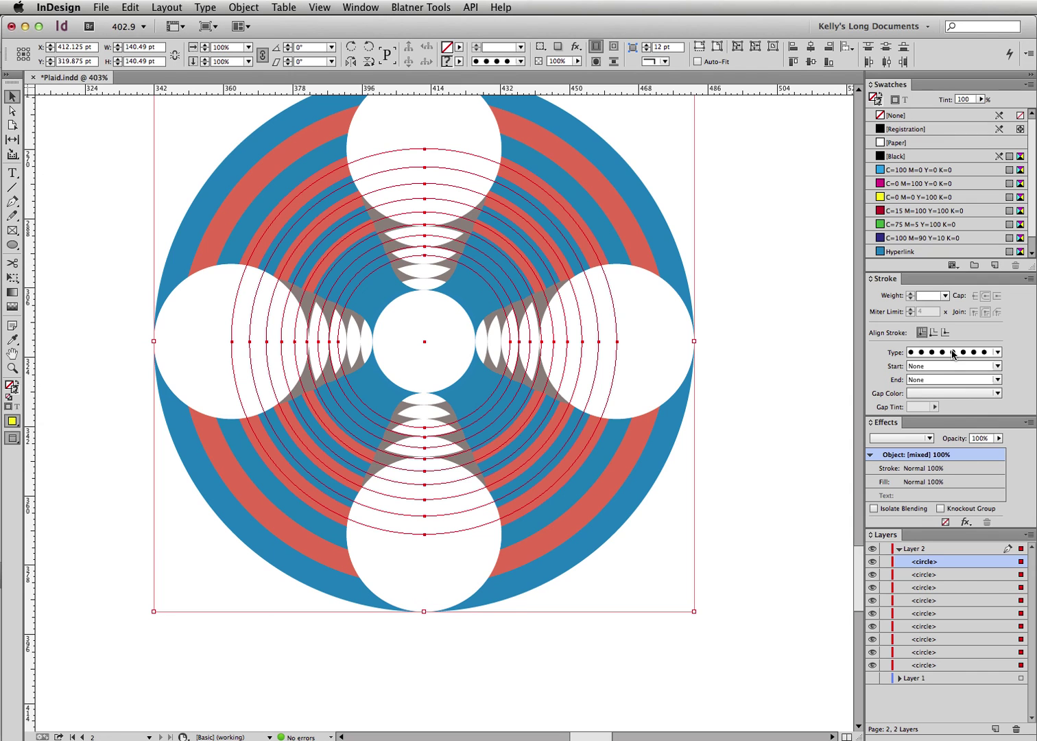
key(Down)
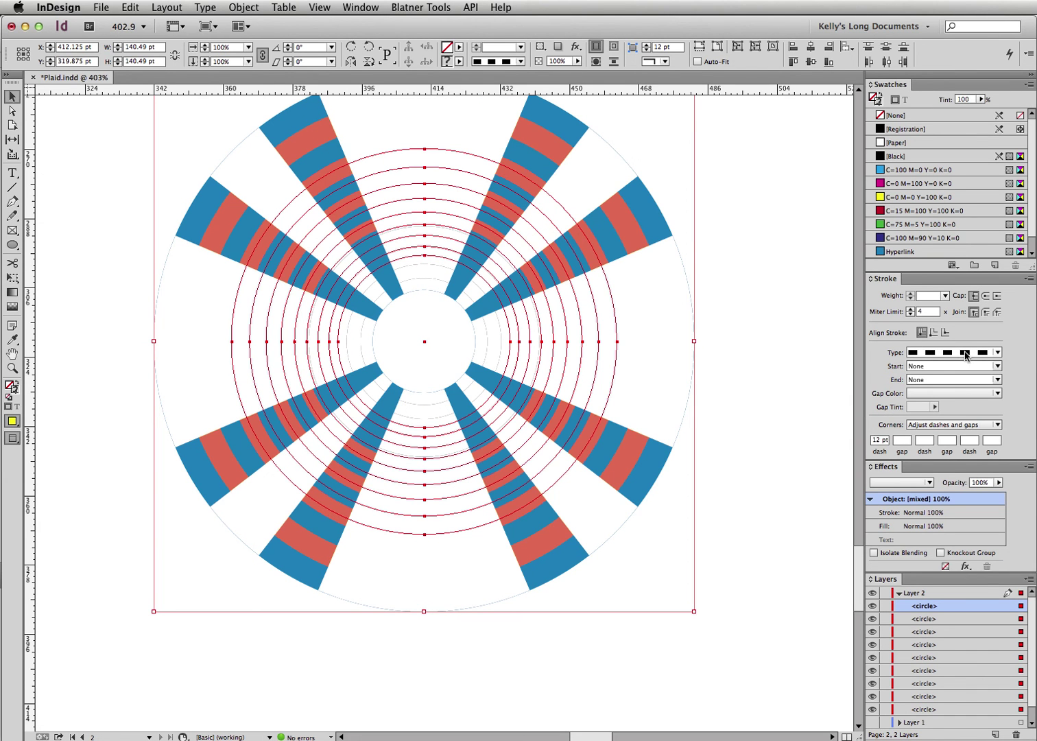
key(Up)
key(Up)
key(Up)
key(Up)
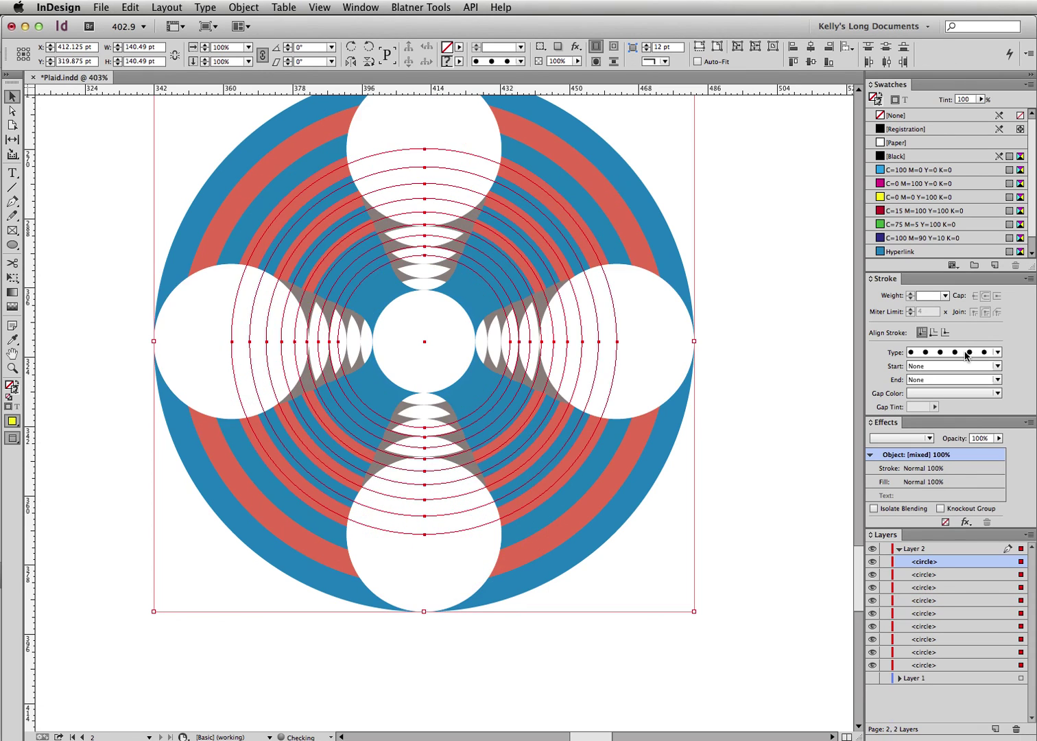
key(Up)
key(Up)
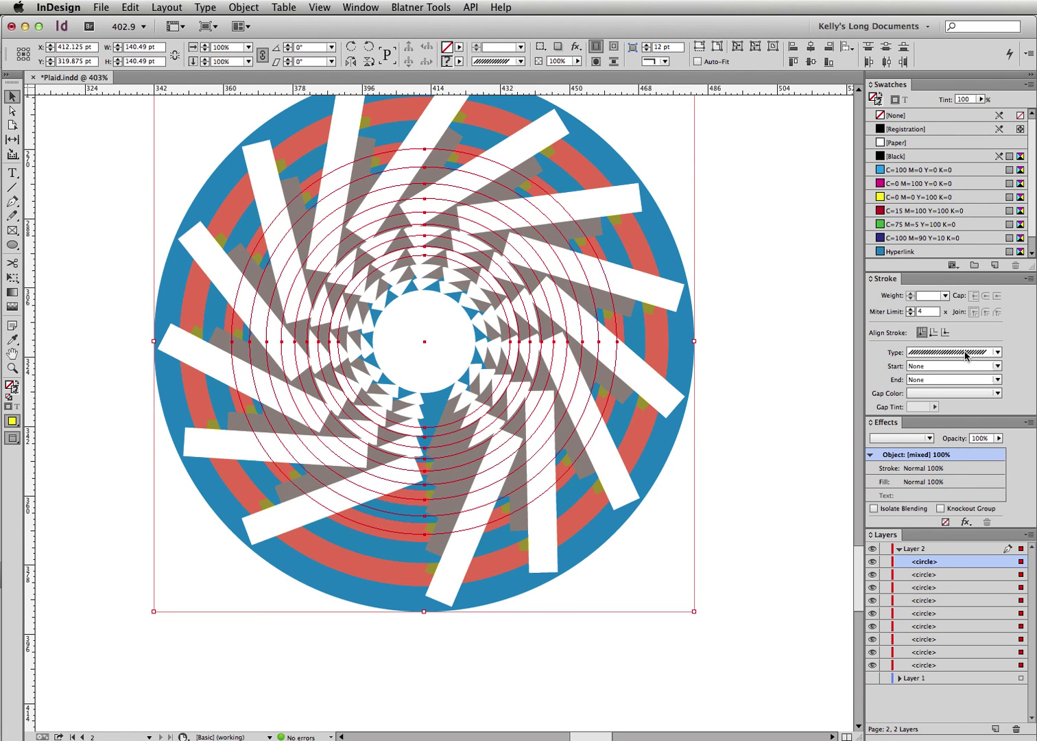
key(Up)
key(Up)
key(Up)
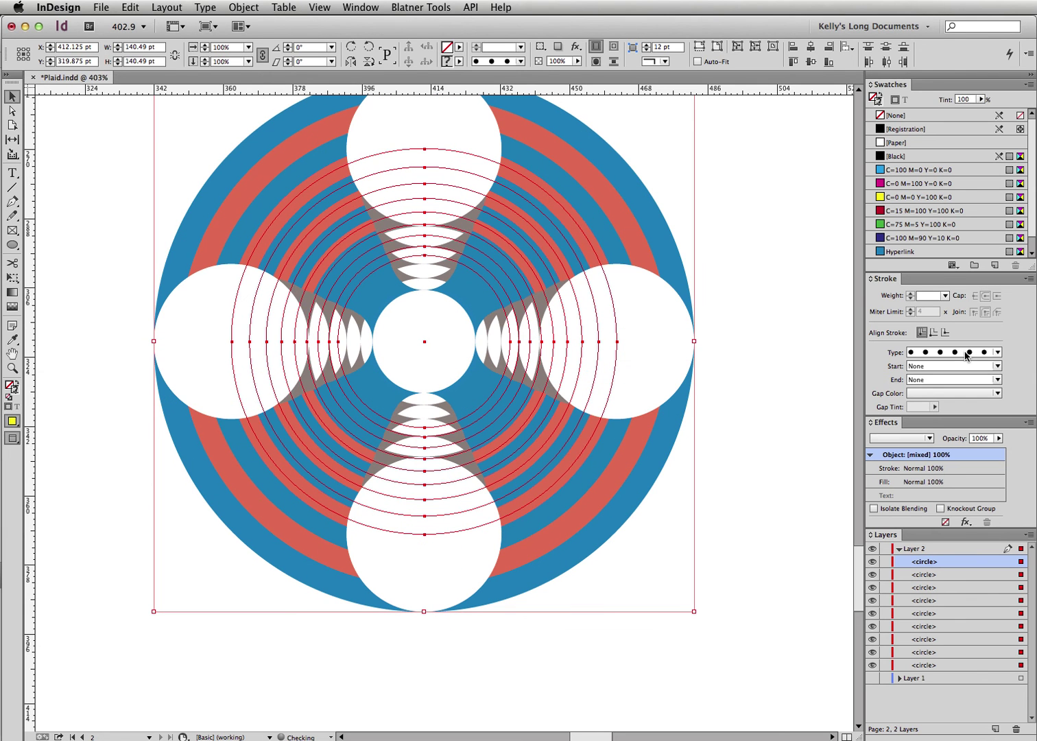
- Preview Multiply, Overlay, Exclusion and Saturation, then set the circles' blend mode to Luminosity
click(909, 443)
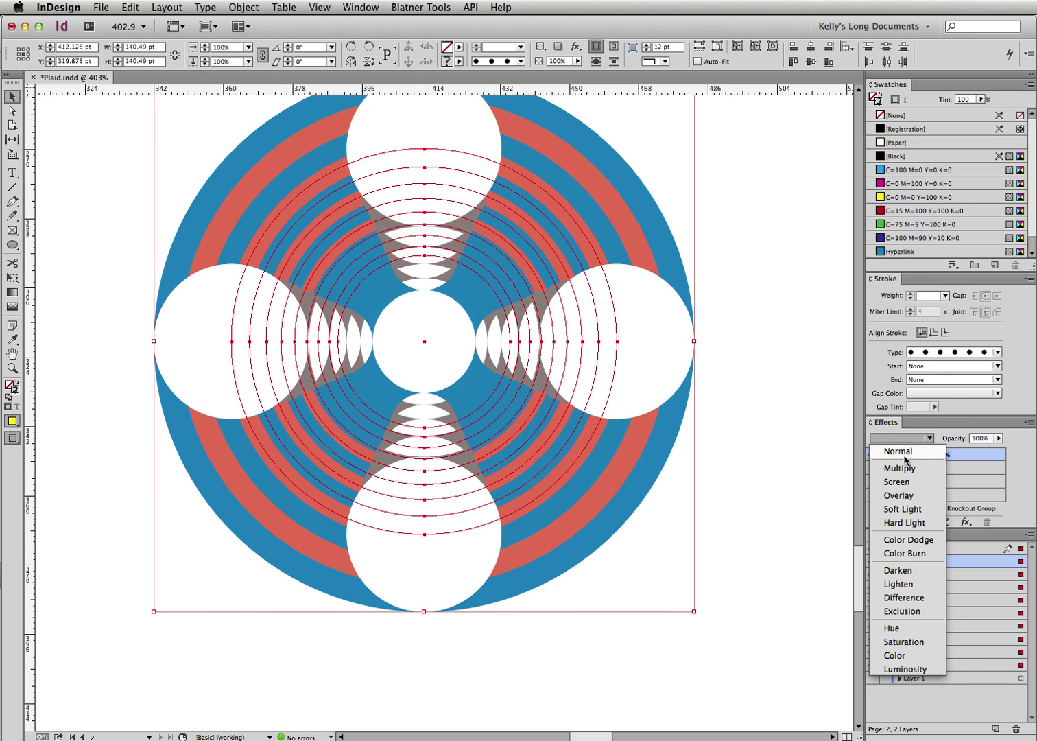
click(903, 467)
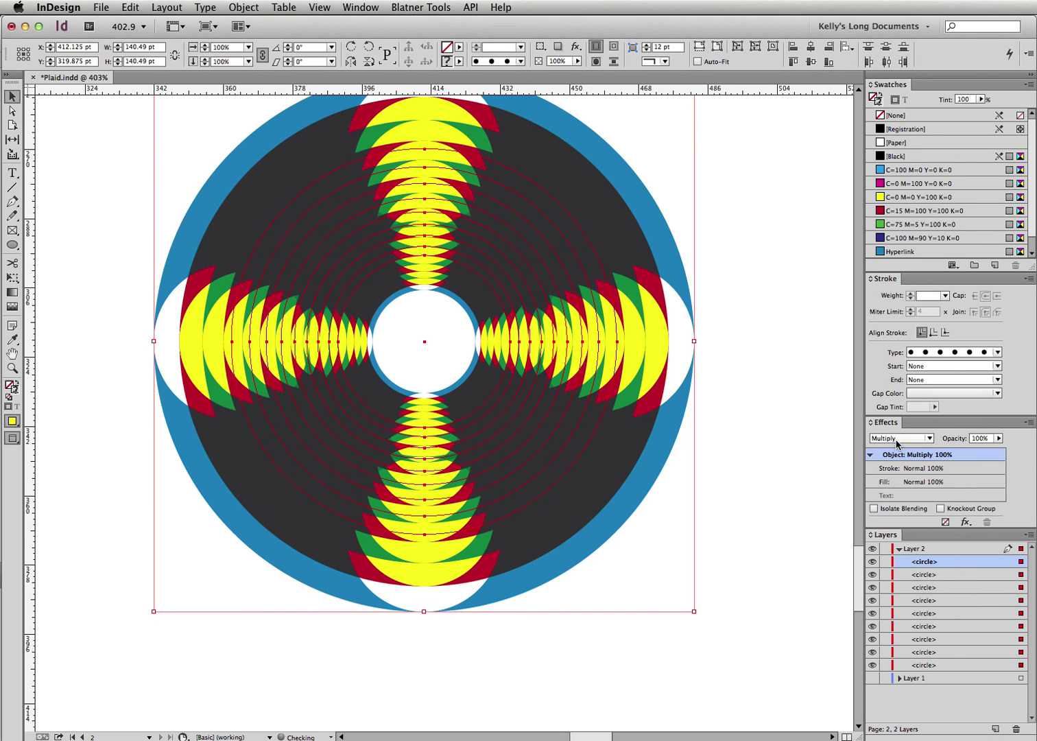
key(Down)
key(Down)
key(Down)
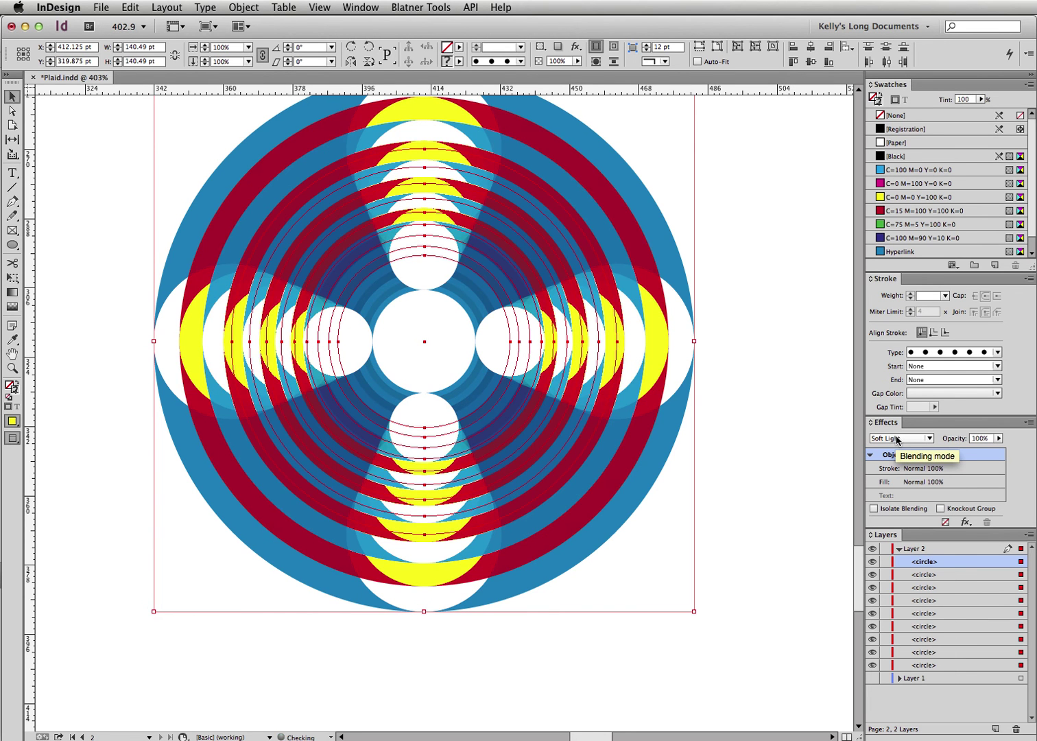
key(Up)
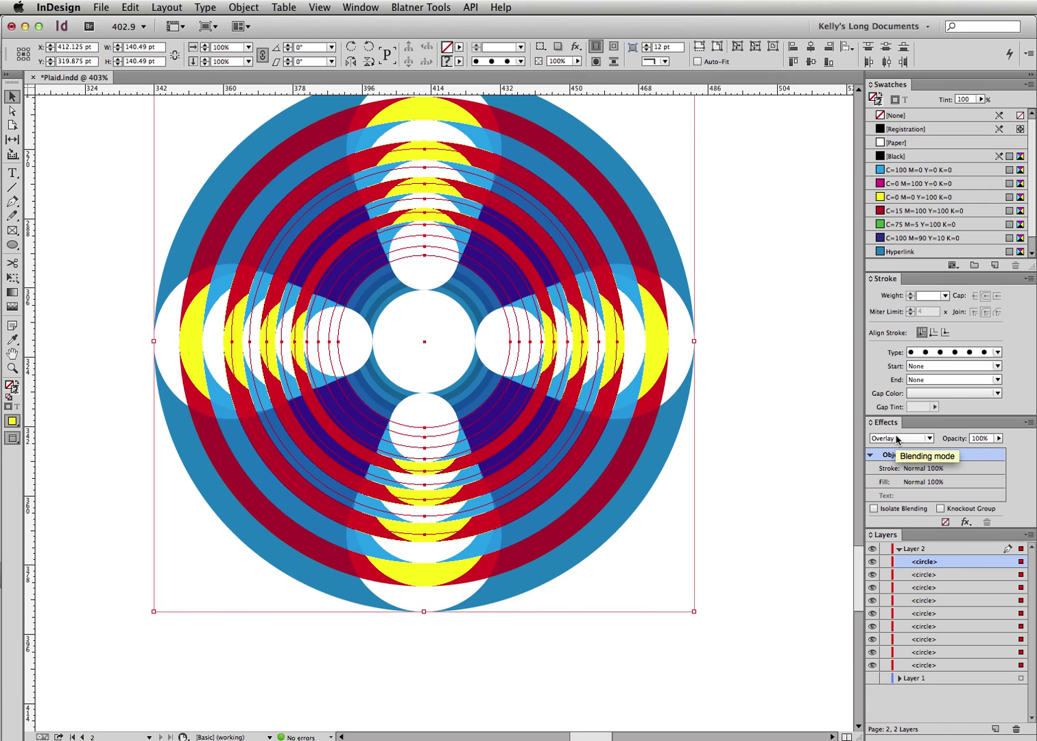
key(Down)
key(Down)
key(Down)
key(Down)
key(Down)
key(Down)
key(Down)
key(Down)
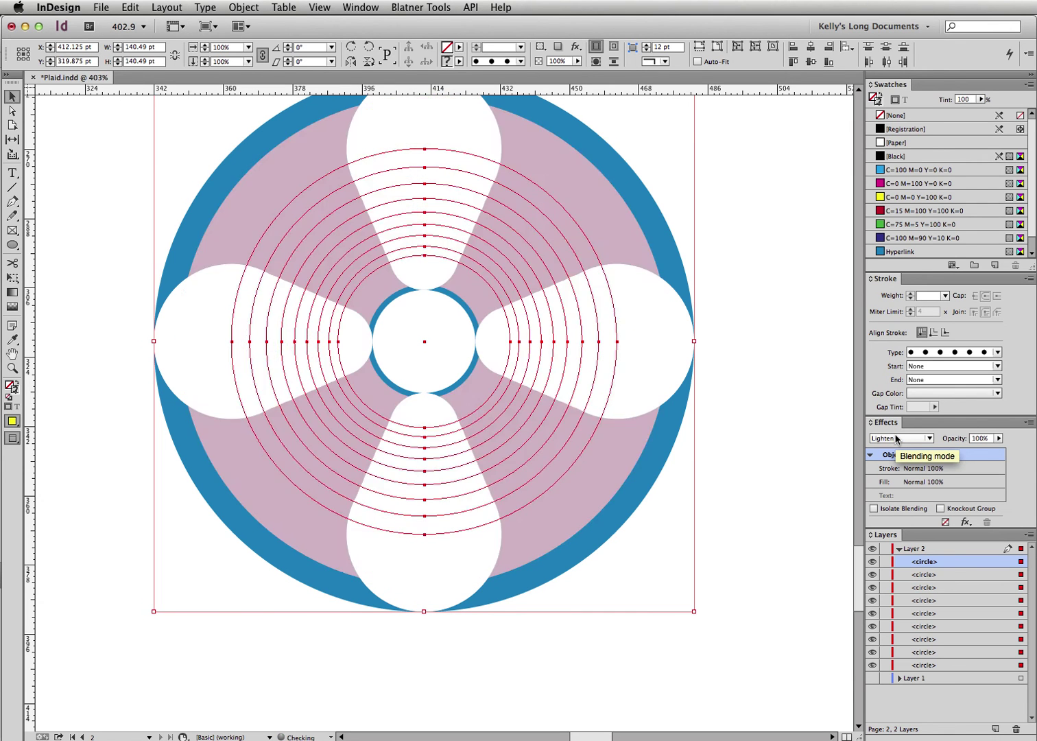
key(Down)
key(Down)
key(Down)
key(Down)
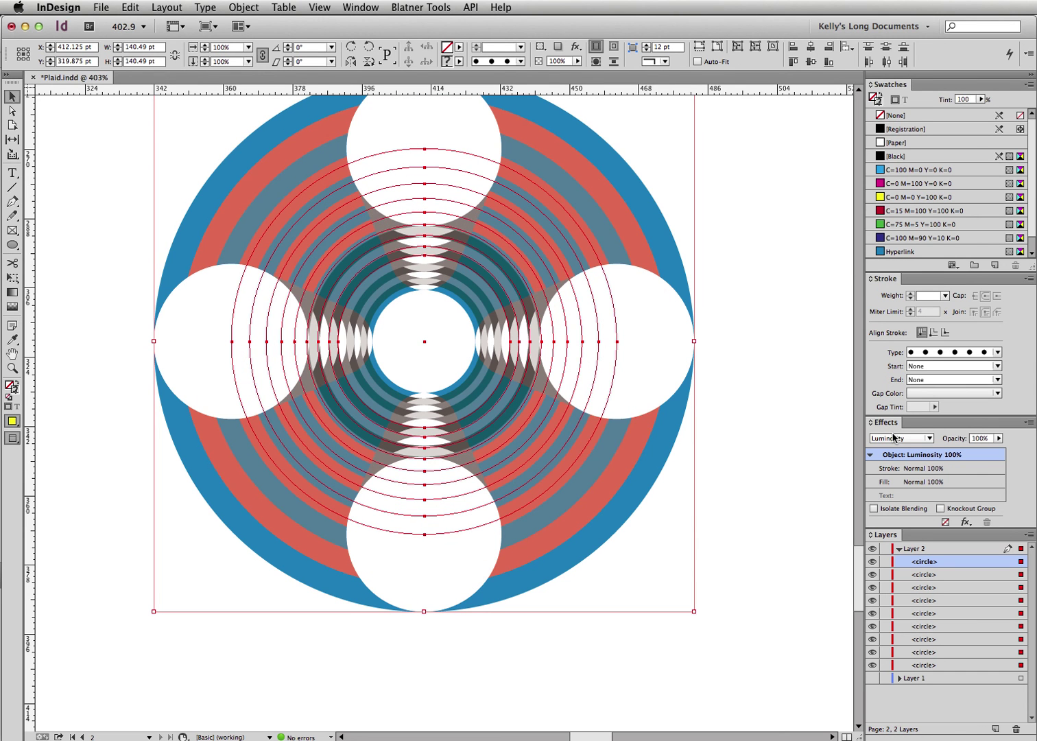
key(Up)
key(Up)
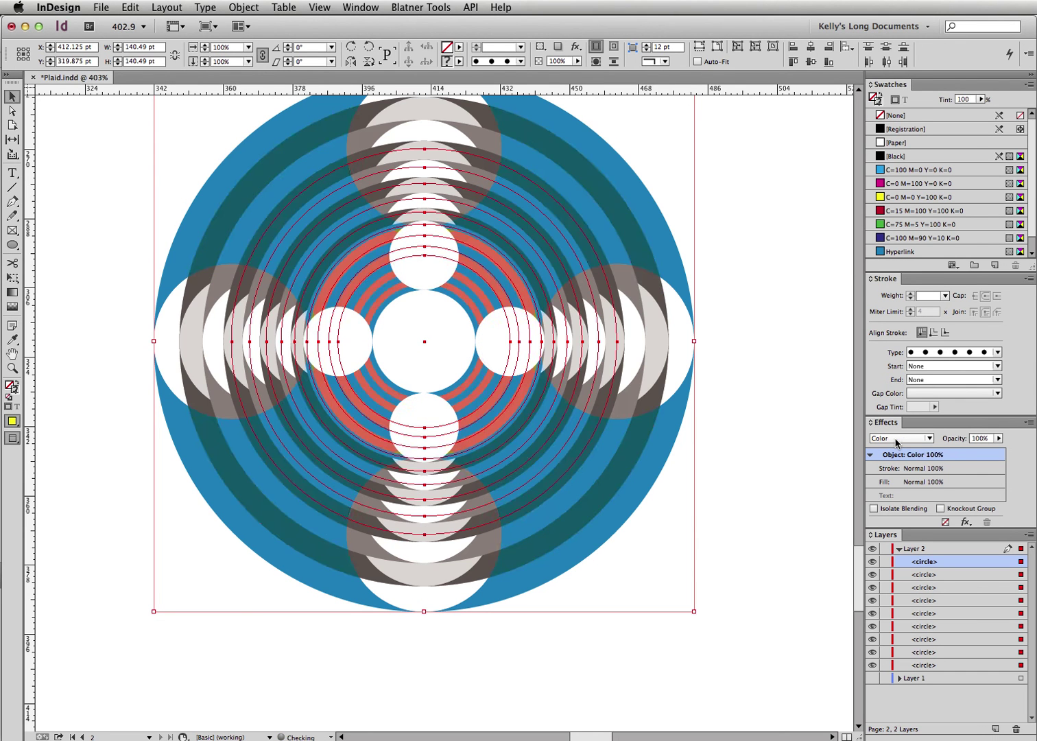
key(Down)
key(Down)
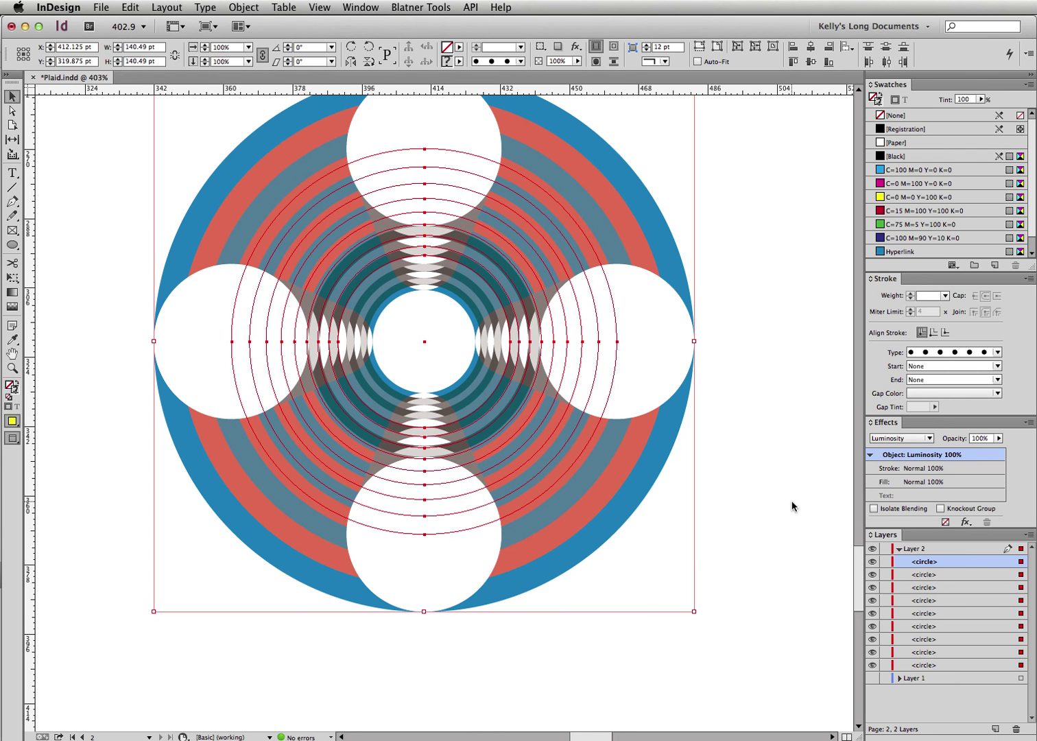
- Select circles 1, 3, 5, 7 and 9 in Layers and apply the C=0 M=100 Y=0 K=0 magenta swatch
click(792, 502)
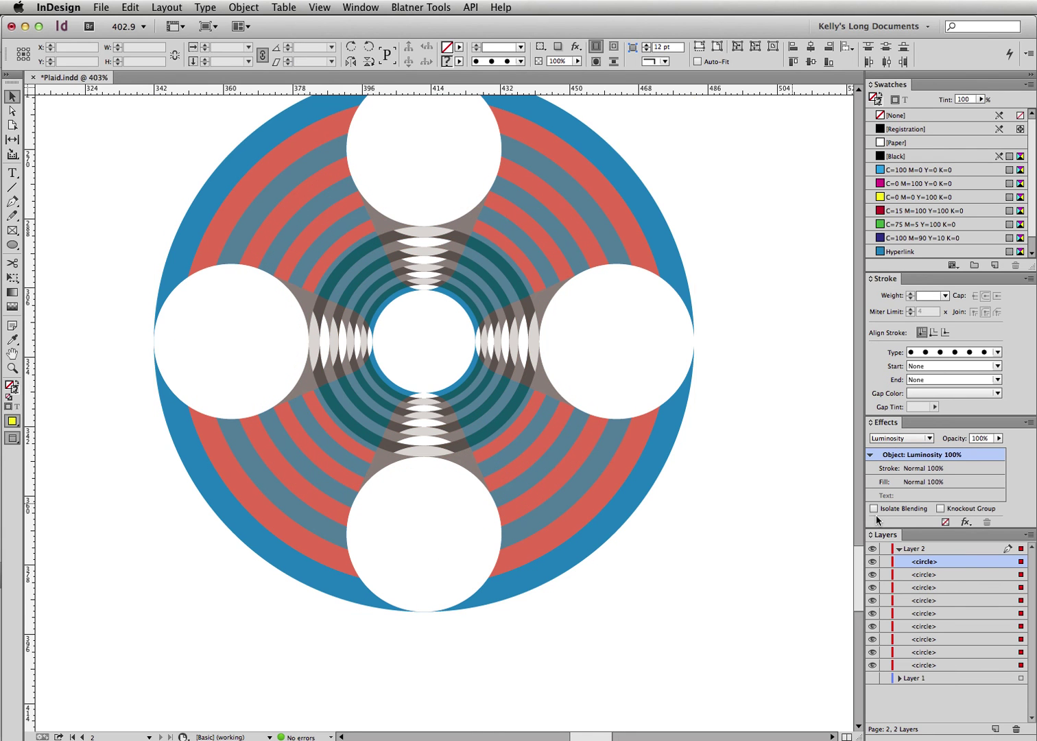
click(1020, 561)
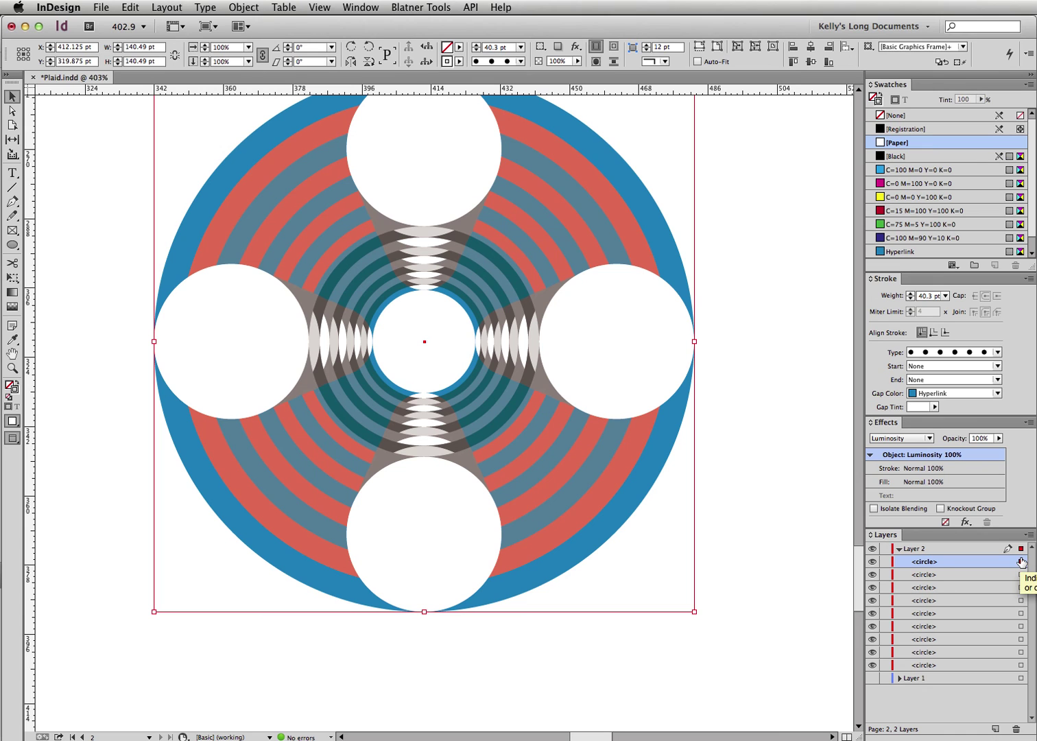
click(1021, 587)
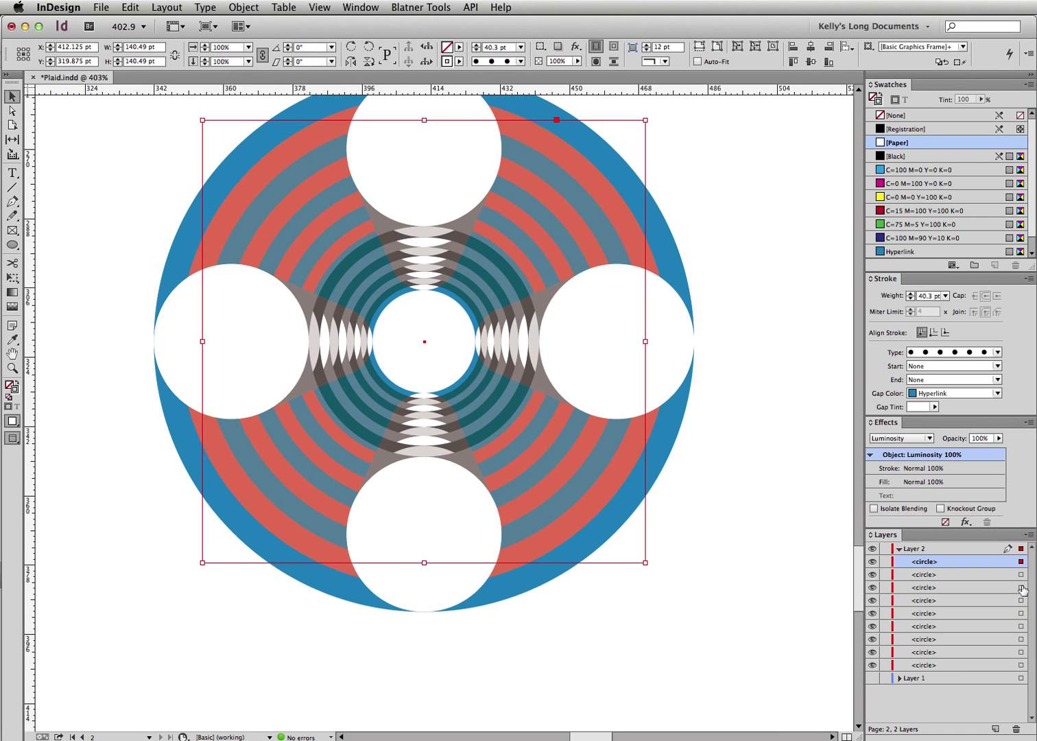
shift+click(1020, 613)
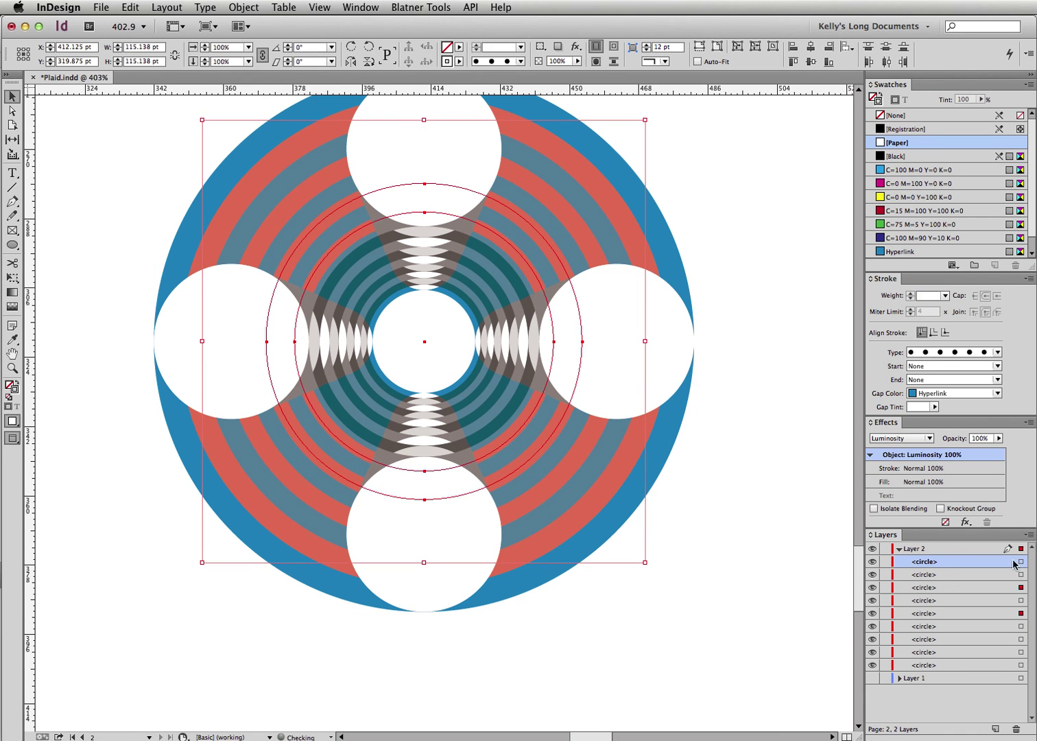
shift+click(1020, 561)
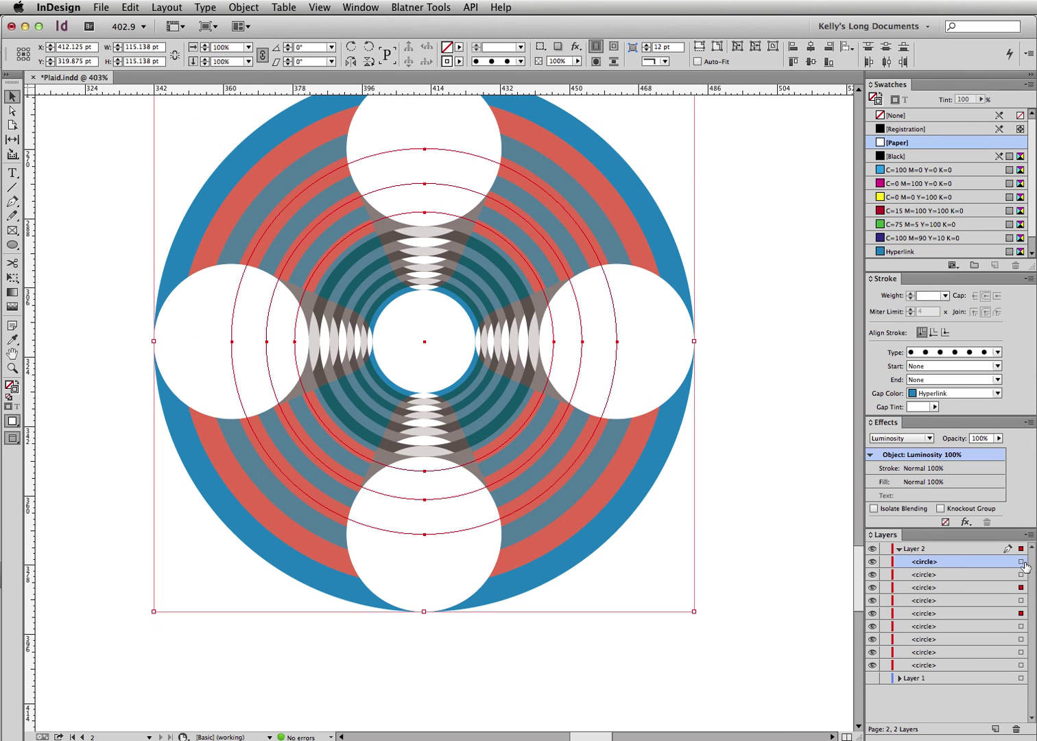
shift+click(1020, 639)
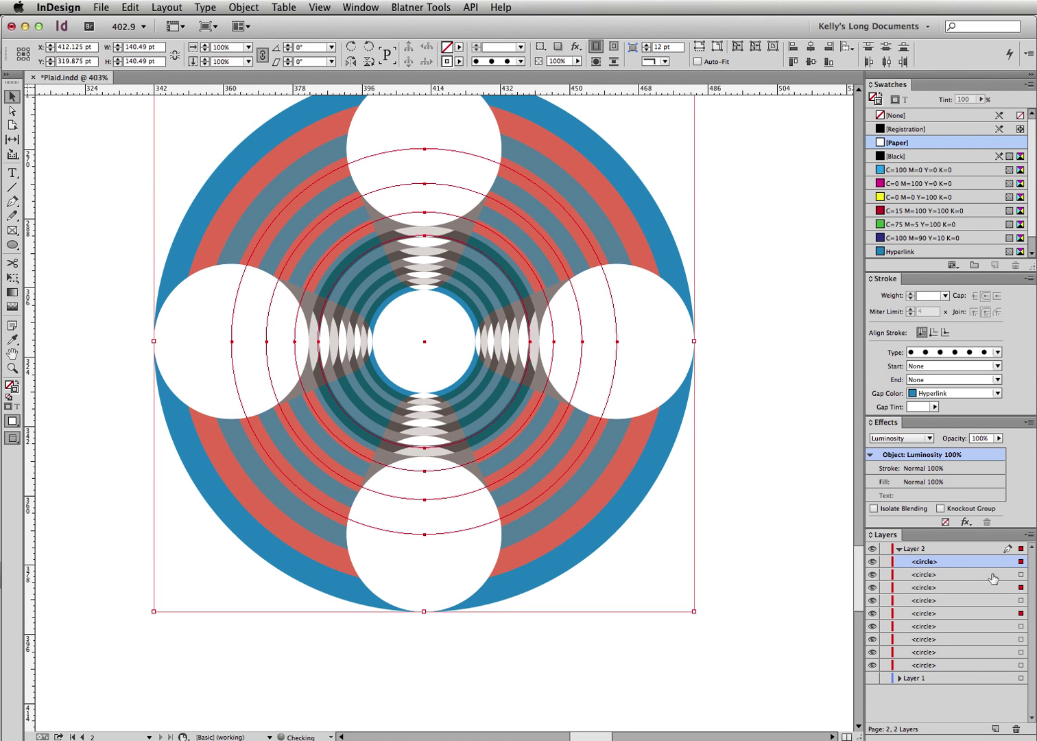
shift+click(1020, 665)
click(898, 183)
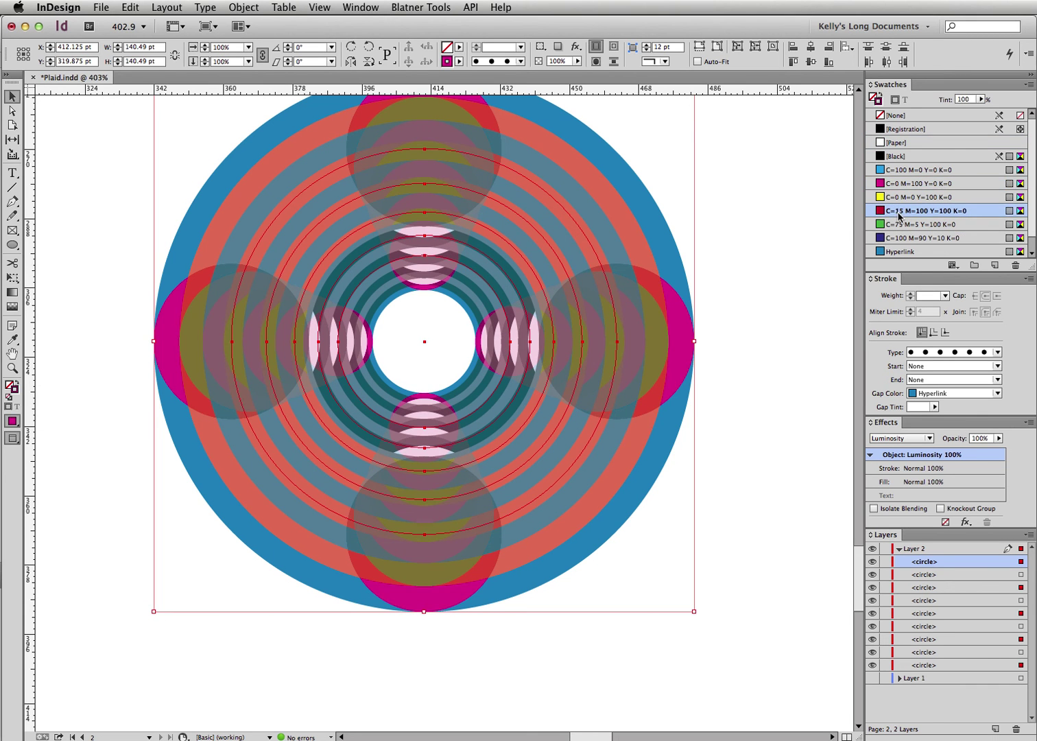
- Switch the alternating circles to red C=15 M=100 Y=100 K=0 with a diamond stroke style
click(898, 212)
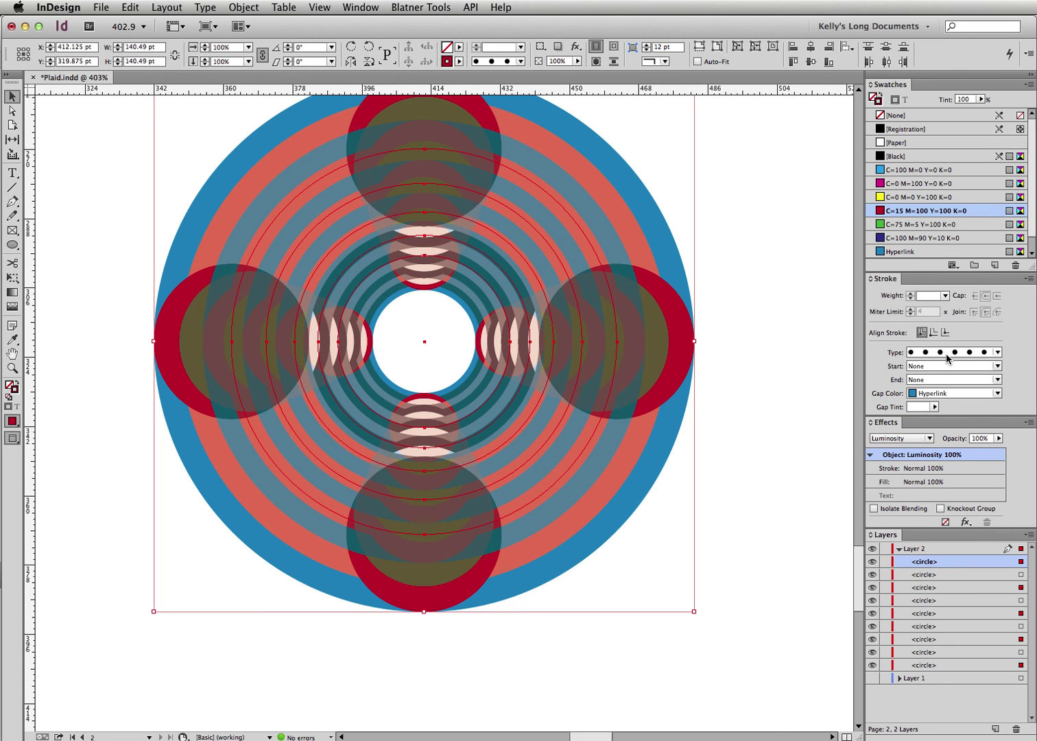
scroll(947, 356, down, 3)
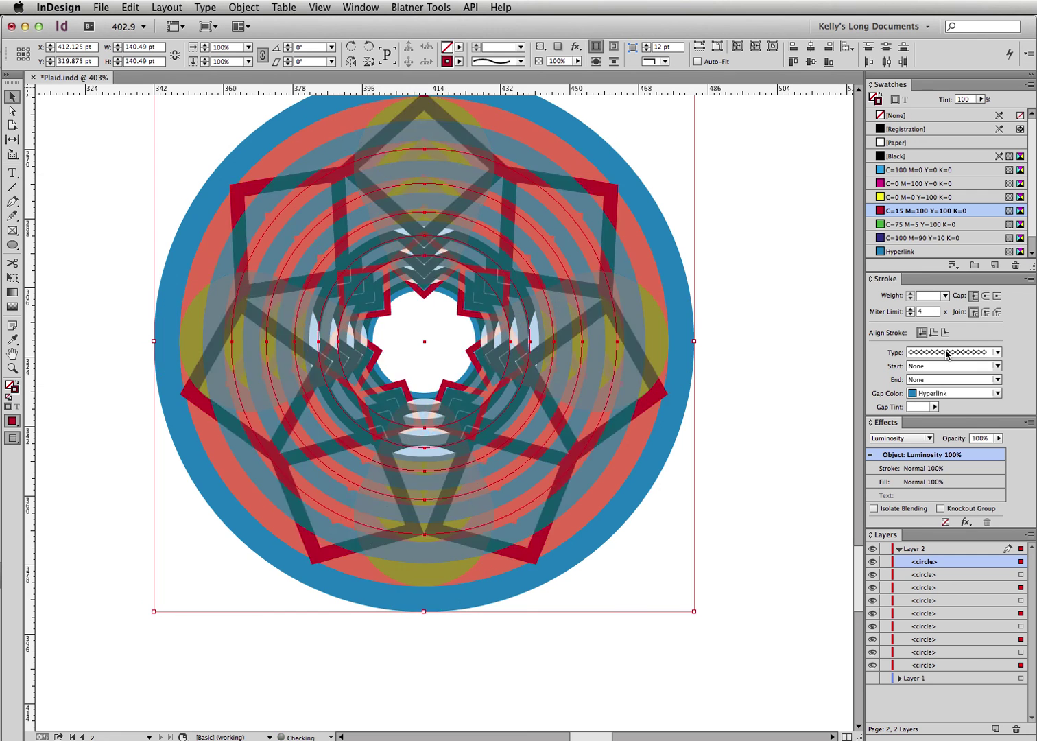
scroll(947, 353, up, 2)
scroll(947, 353, down, 2)
scroll(947, 353, down, 1)
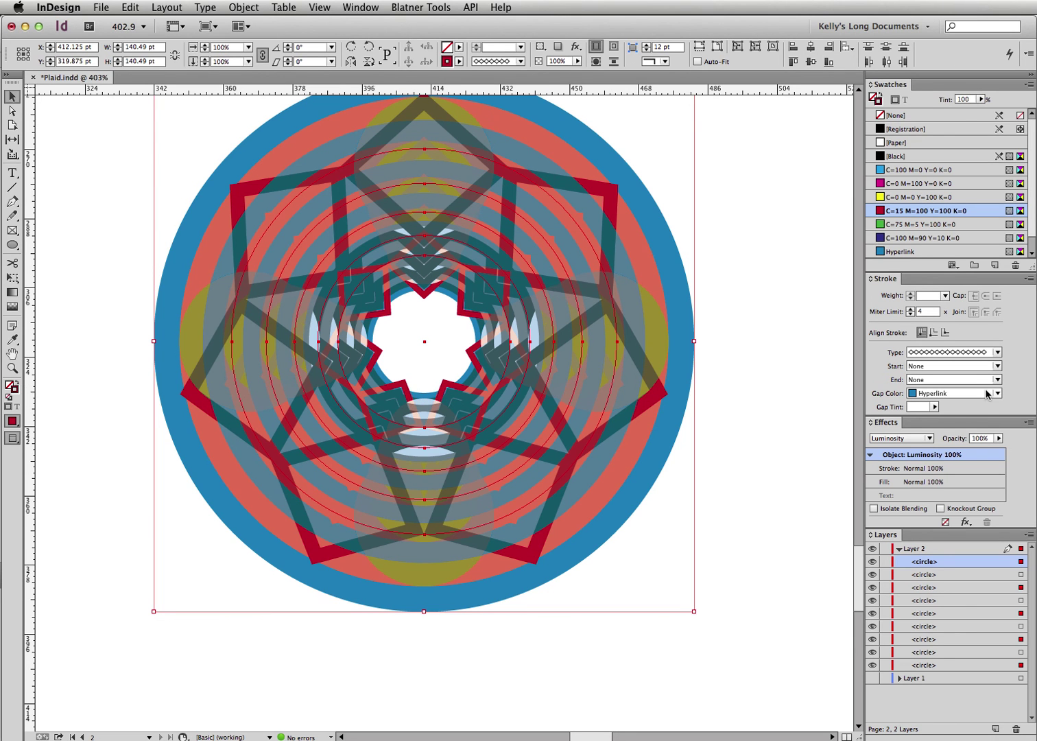
scroll(988, 393, down, 1)
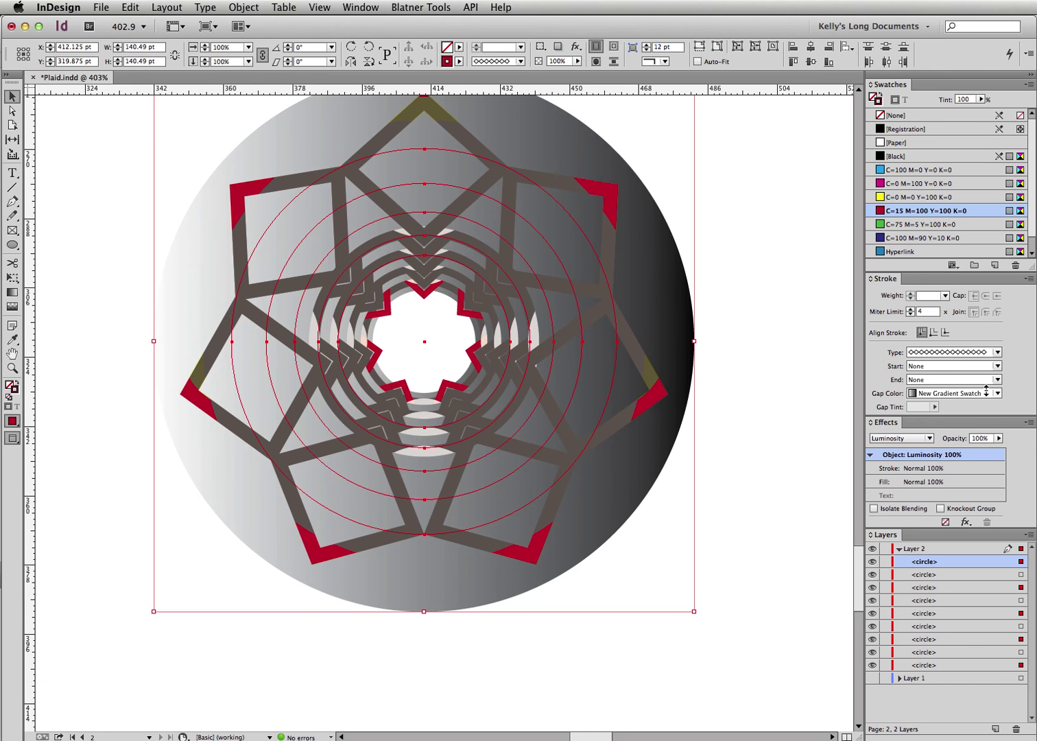
scroll(986, 391, up, 4)
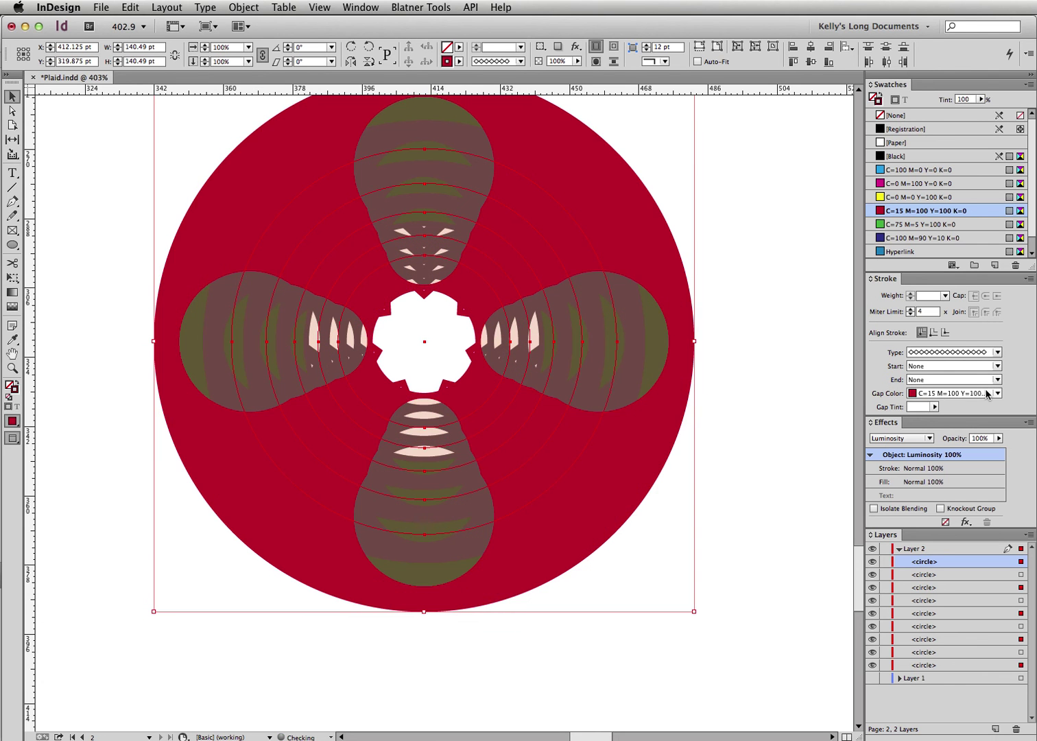
scroll(987, 392, down, 1)
scroll(986, 393, down, 1)
scroll(986, 393, up, 1)
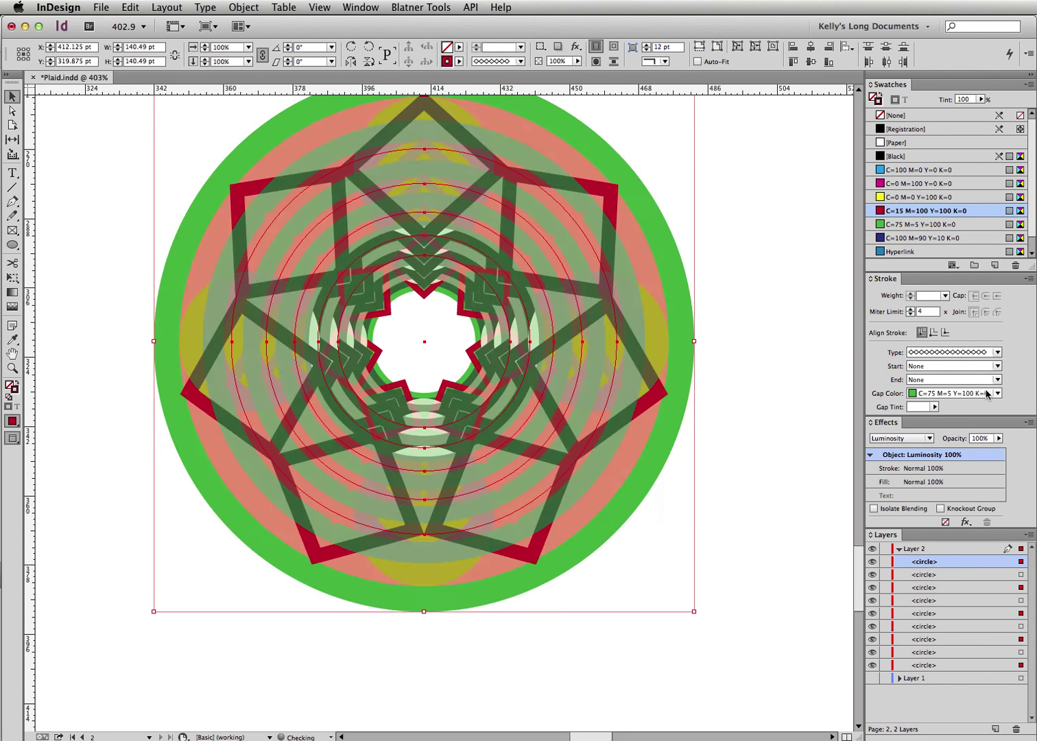
scroll(986, 393, down, 1)
scroll(987, 393, down, 2)
scroll(986, 393, up, 1)
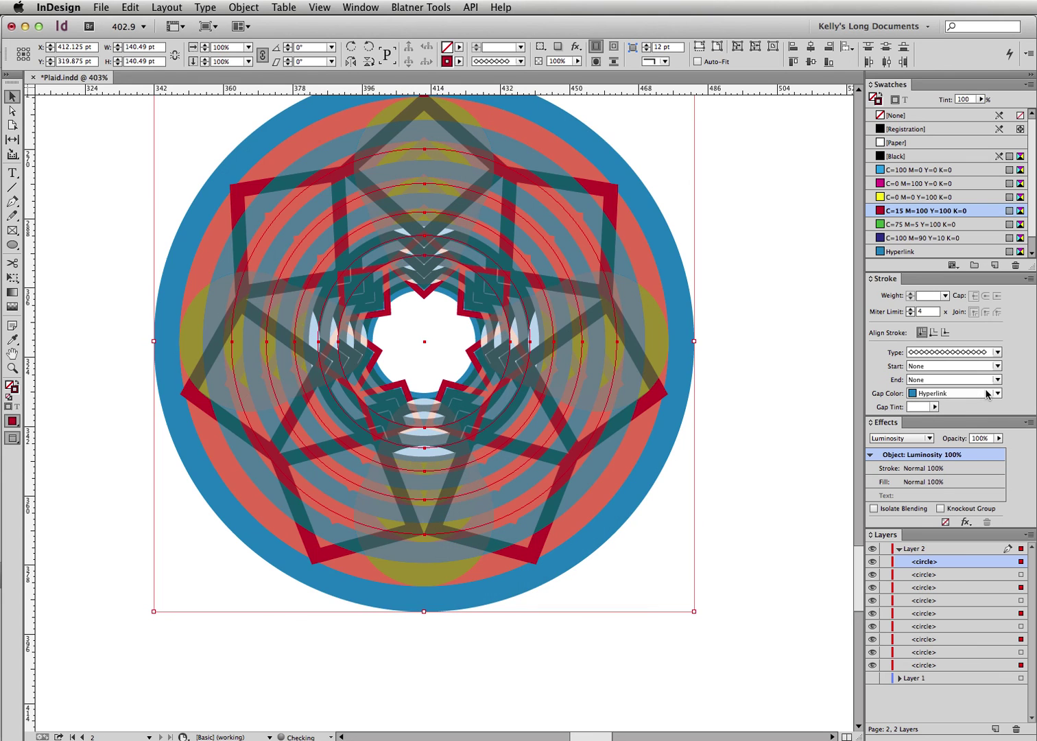
click(832, 432)
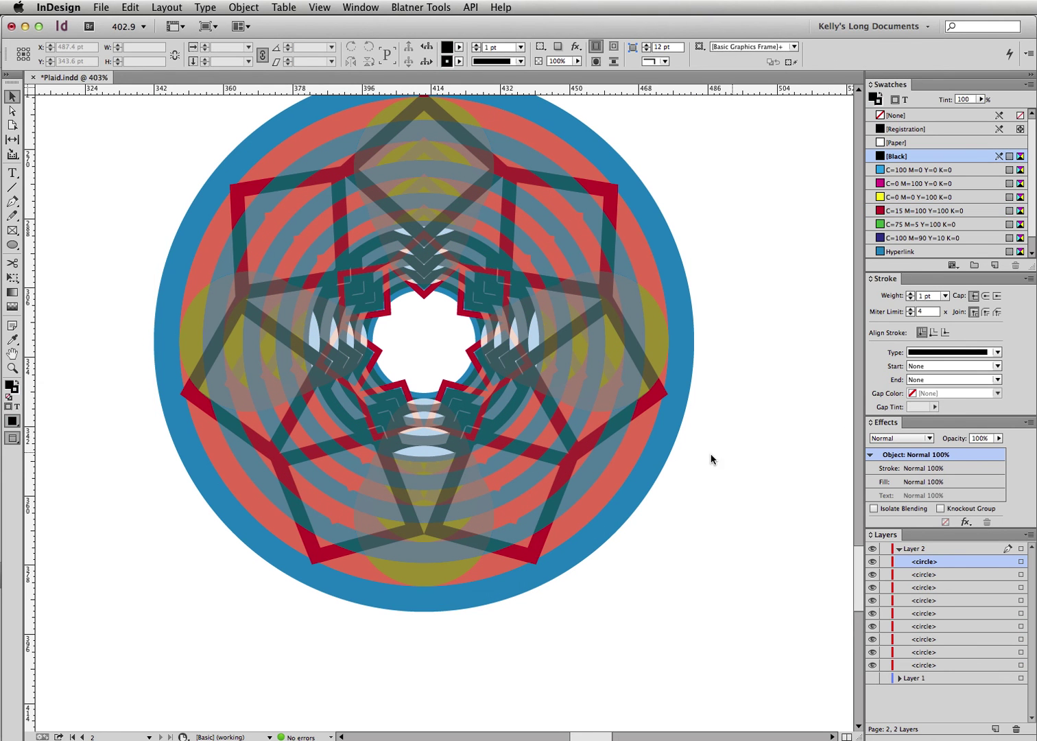
drag(710, 458, 773, 530)
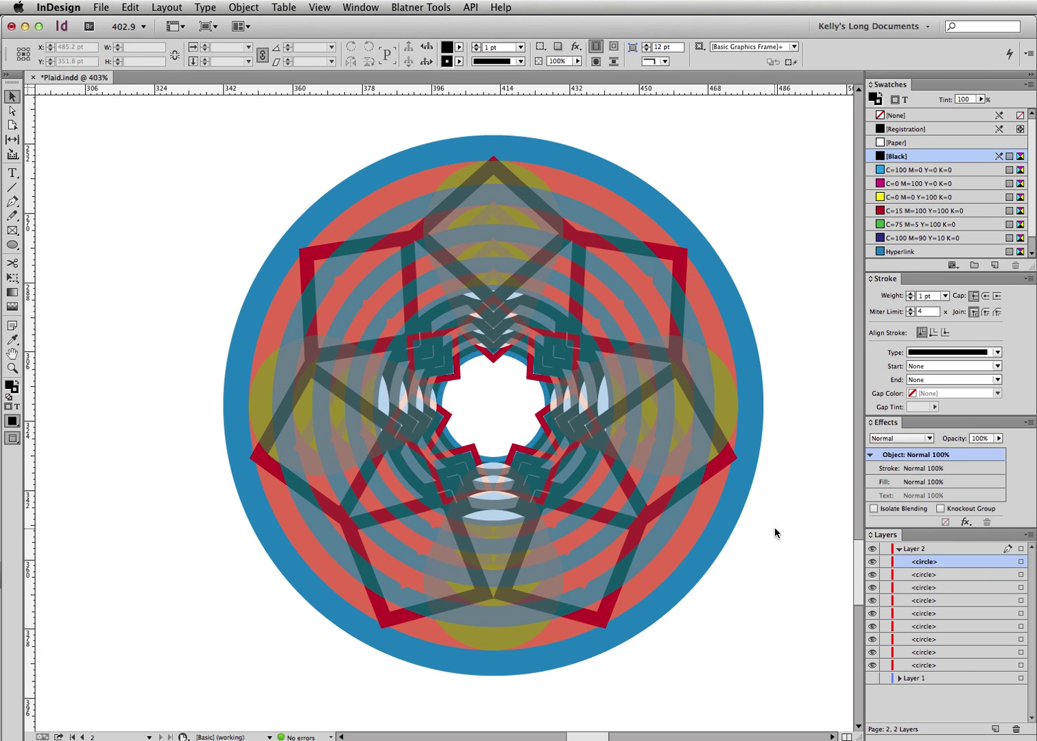
drag(236, 243, 102, 552)
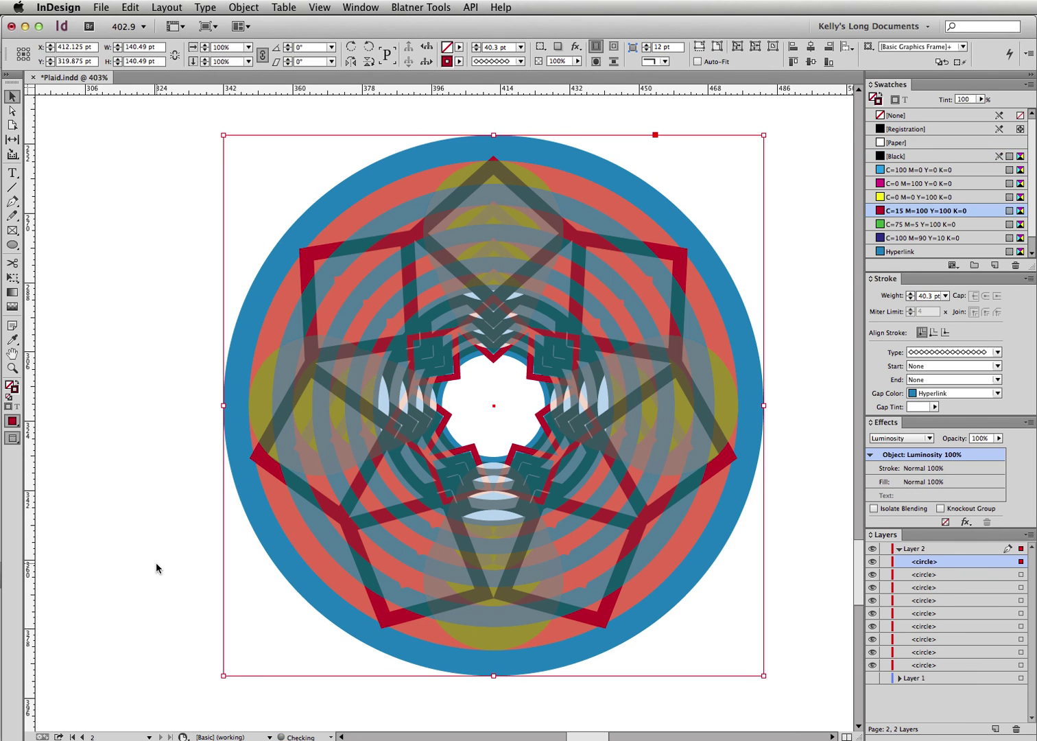
click(156, 562)
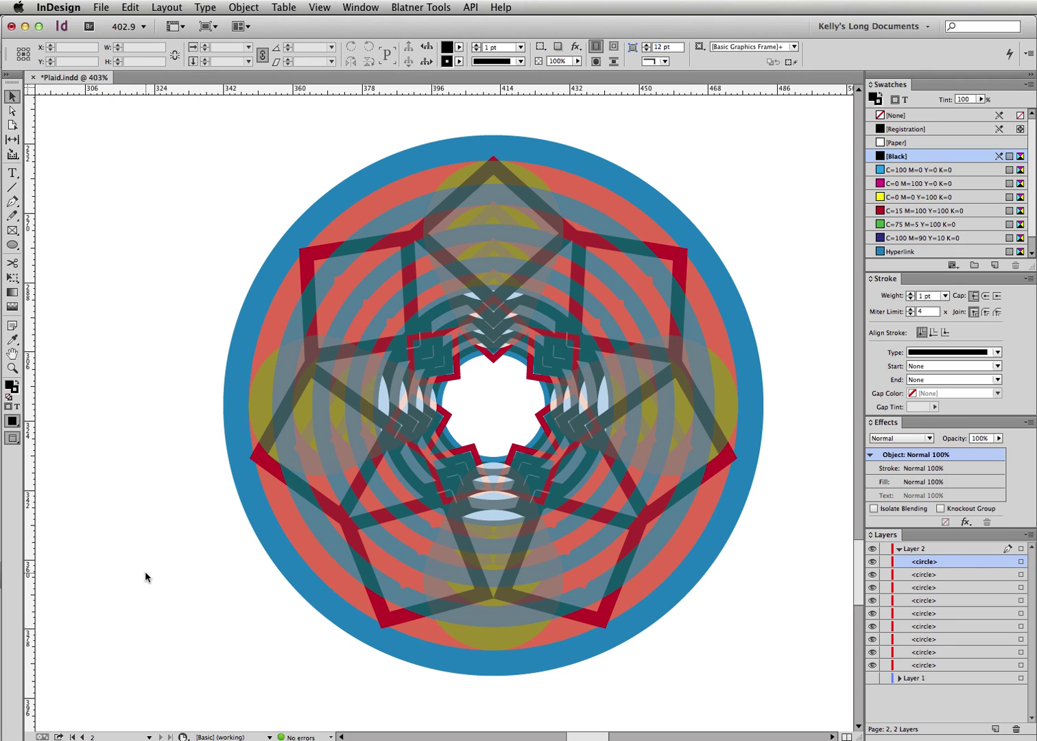